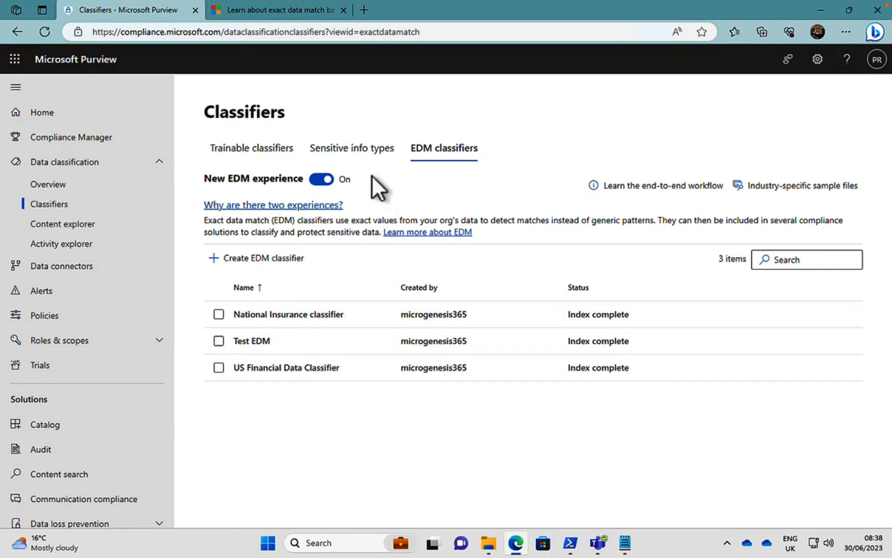
Review the sensitive info types sorted by publisher, and return to the EDM classifiers.
{"action": "left_click", "coordinate": [356, 151]}
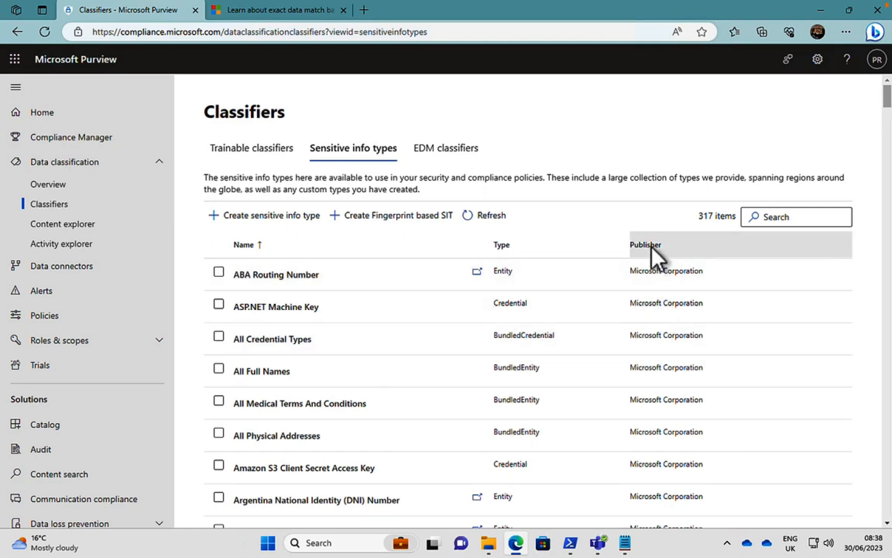
{"action": "left_click", "coordinate": [651, 245]}
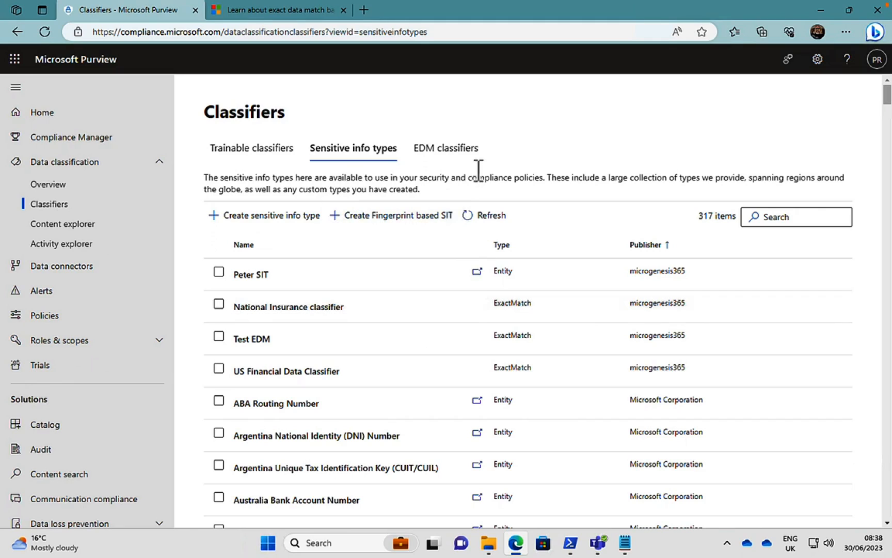
{"action": "left_click", "coordinate": [447, 154]}
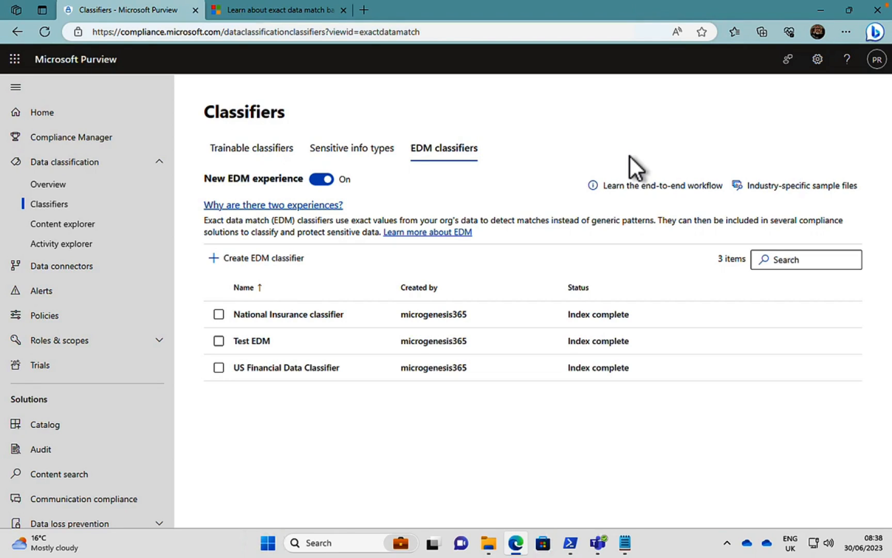
View the industry-specific sample files for EDM, and open US_Healthcare_SampleFile.csv from the EDM folder in Excel.
{"action": "left_click", "coordinate": [782, 187]}
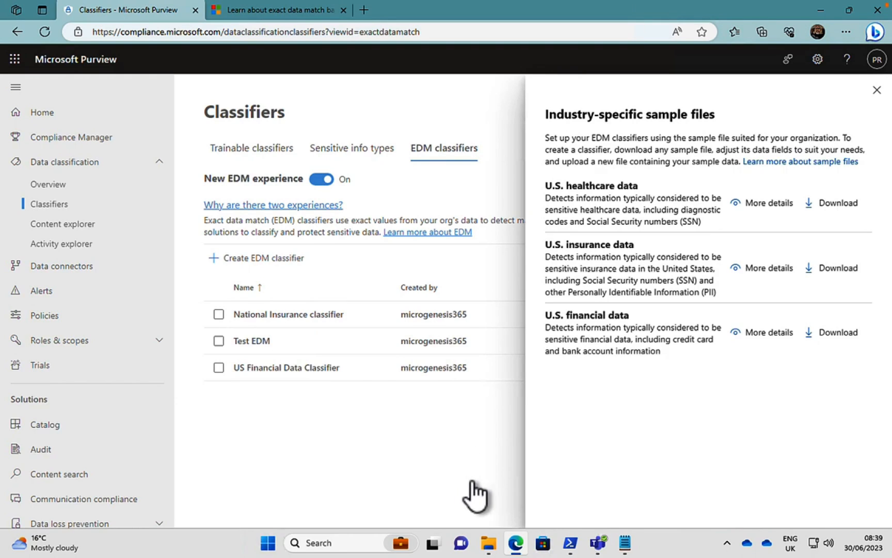
{"action": "left_click", "coordinate": [489, 543]}
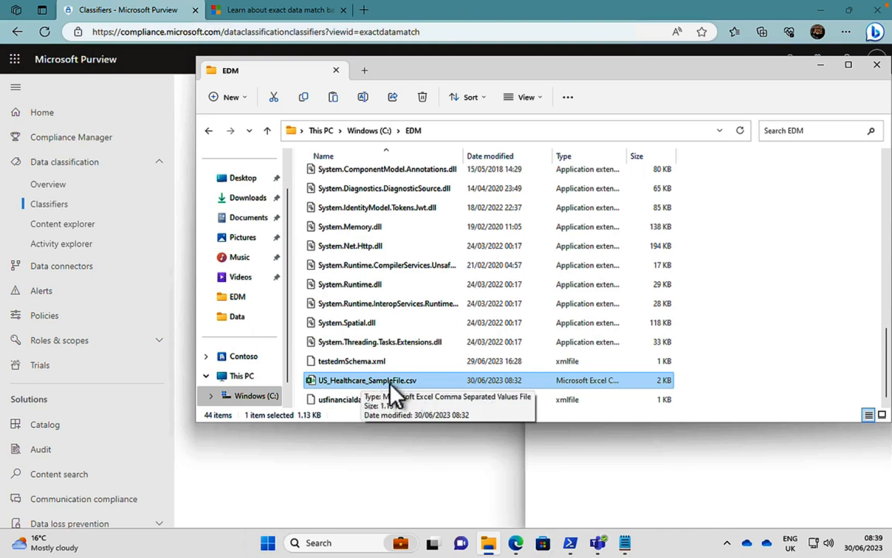
{"action": "double_click", "coordinate": [359, 381]}
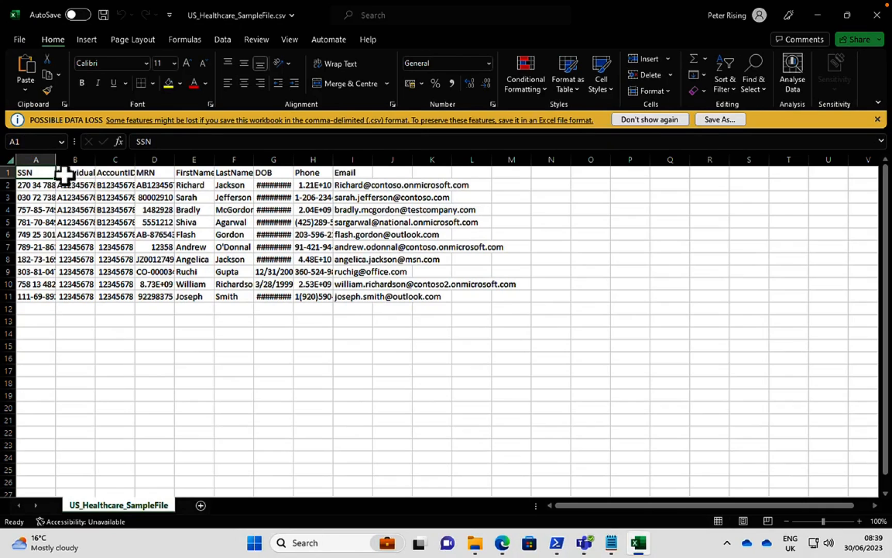
Auto-fit the width of all columns in the healthcare sample sheet and clear the whole-sheet selection.
{"action": "left_click", "coordinate": [10, 160]}
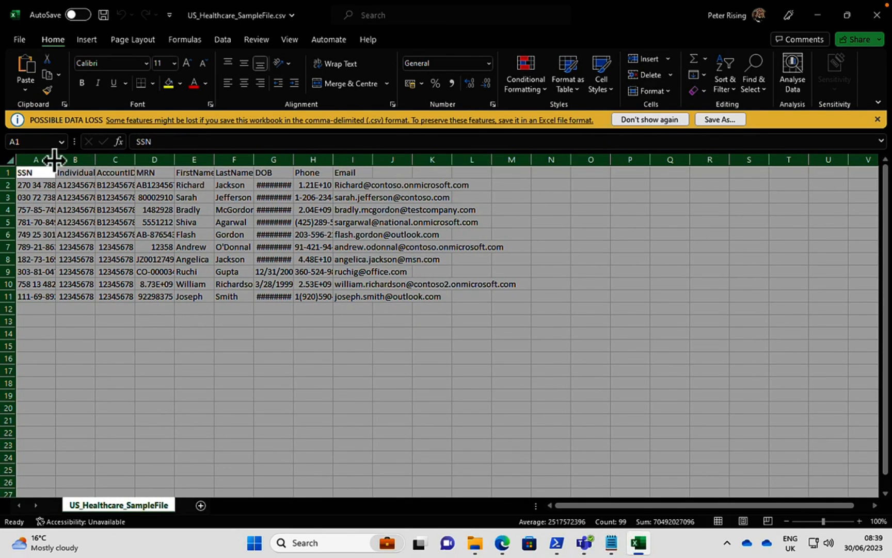
{"action": "double_click", "coordinate": [55, 159]}
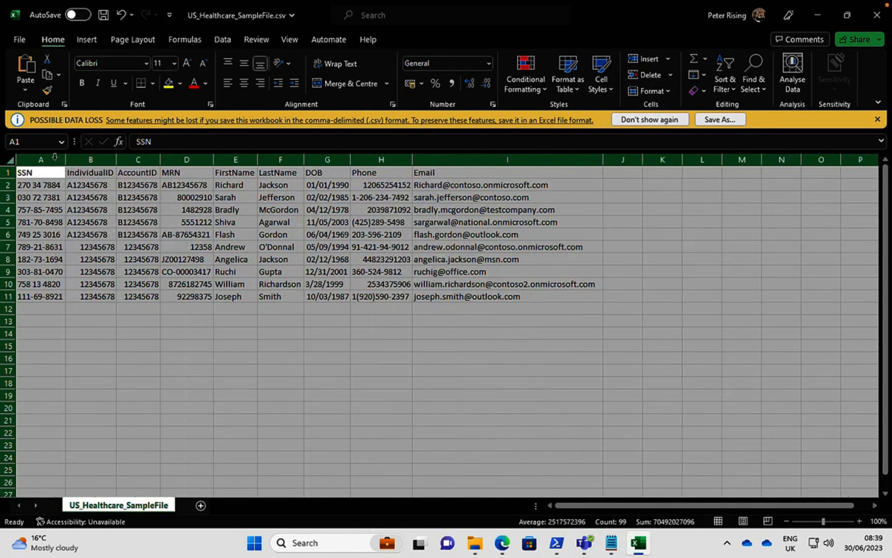
{"action": "left_click", "coordinate": [164, 372]}
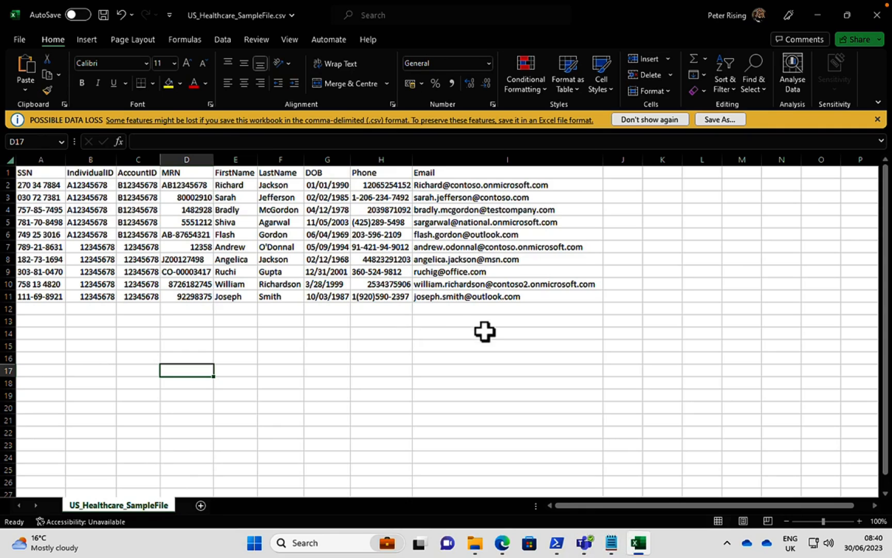
Switch back to Microsoft Purview in Edge and start a new EDM classifier named "US Healthcare Classifier".
{"action": "left_click", "coordinate": [501, 543]}
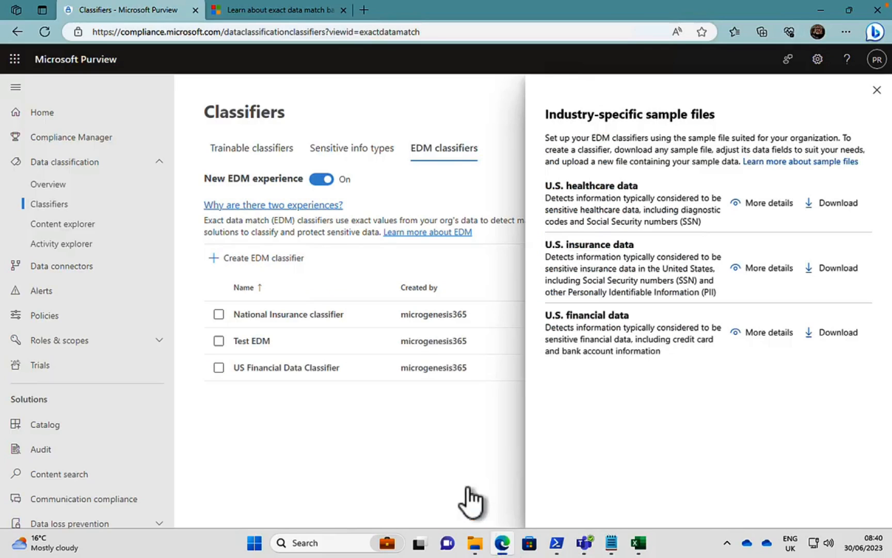
{"action": "left_click", "coordinate": [876, 90]}
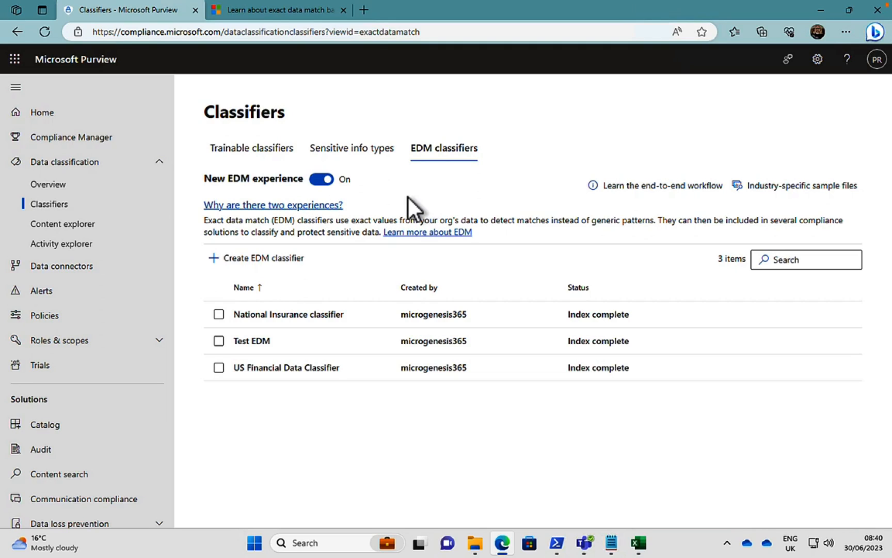
{"action": "left_click", "coordinate": [259, 259]}
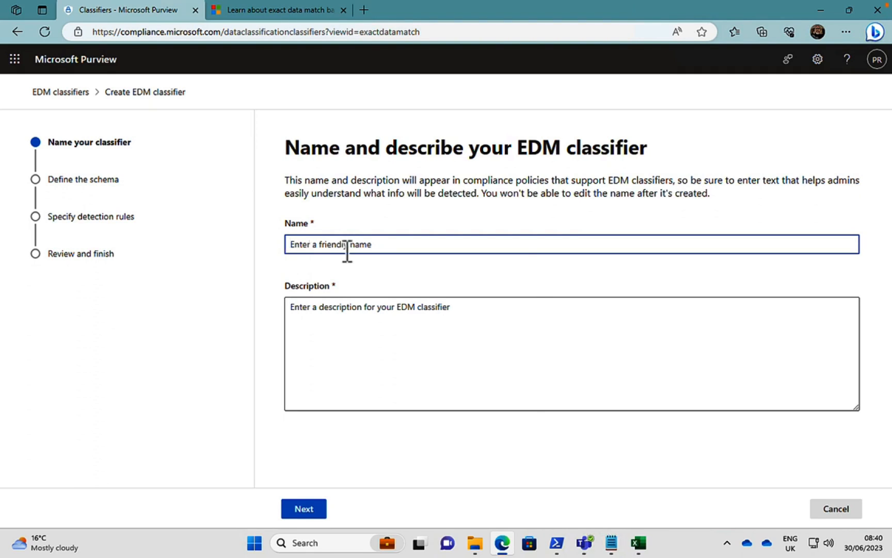
{"action": "left_click", "coordinate": [331, 244]}
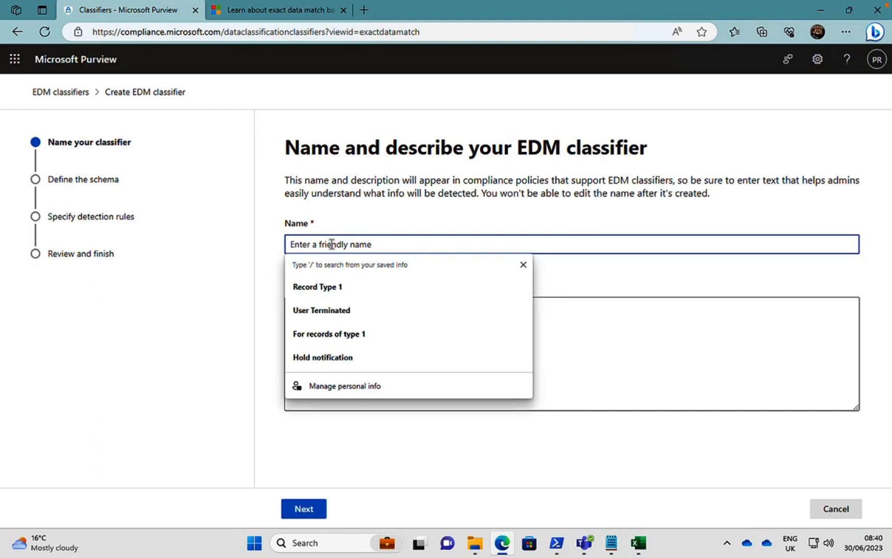
{"action": "type", "text": "US"}
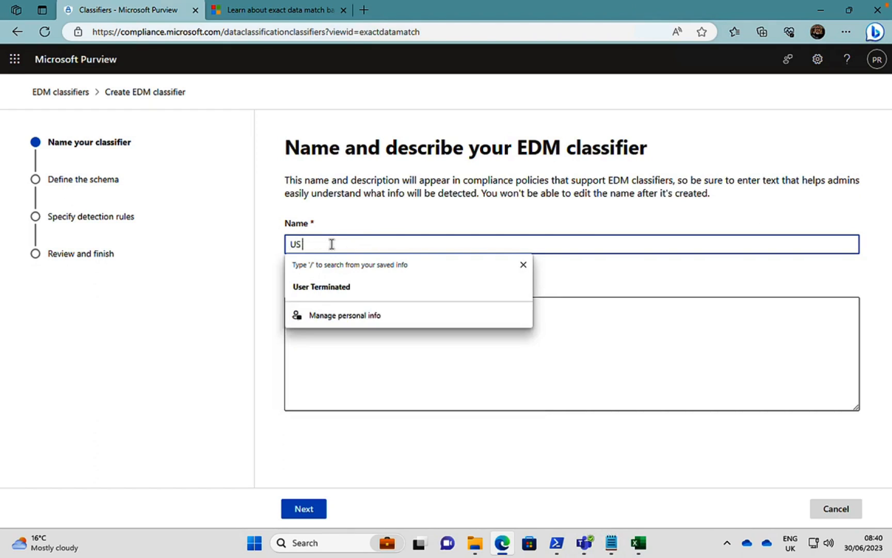
{"action": "type", "text": " Healt"}
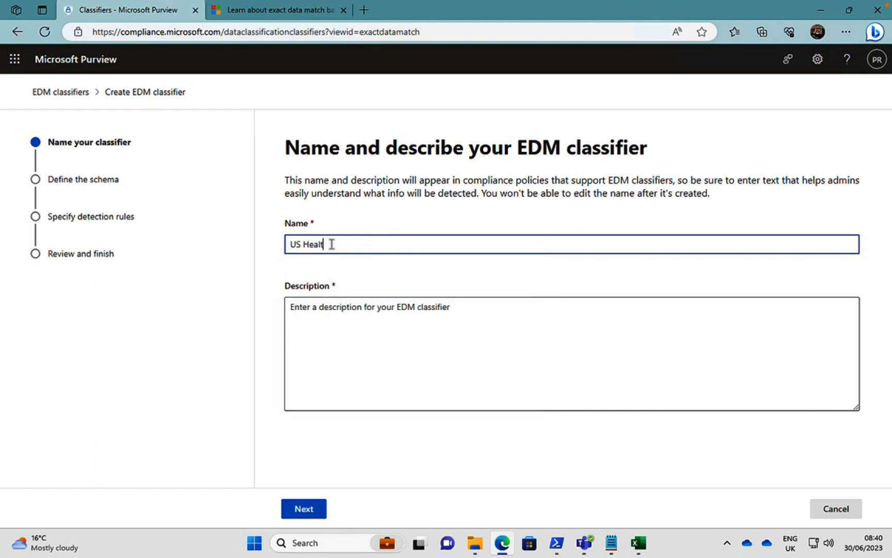
{"action": "type", "text": "hcare Cl"}
{"action": "type", "text": "assifier"}
Copy the classifier's name into its description and continue to the schema definition.
{"action": "left_click", "coordinate": [324, 313]}
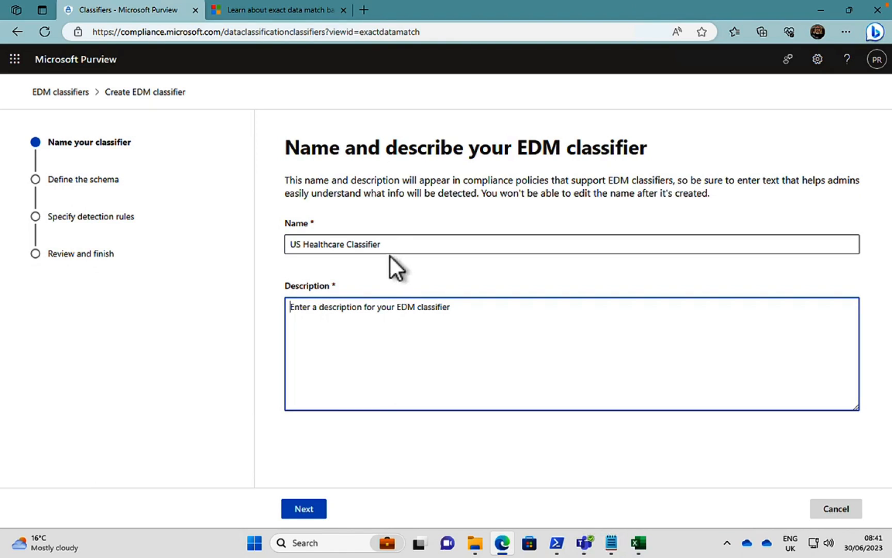
{"action": "left_click_drag", "start_coordinate": [382, 243], "coordinate": [281, 245]}
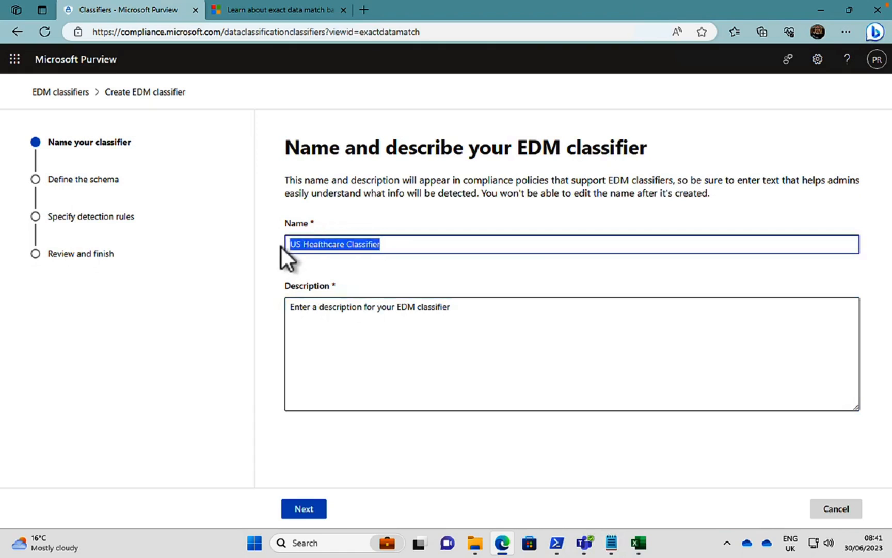
{"action": "right_click", "coordinate": [313, 245]}
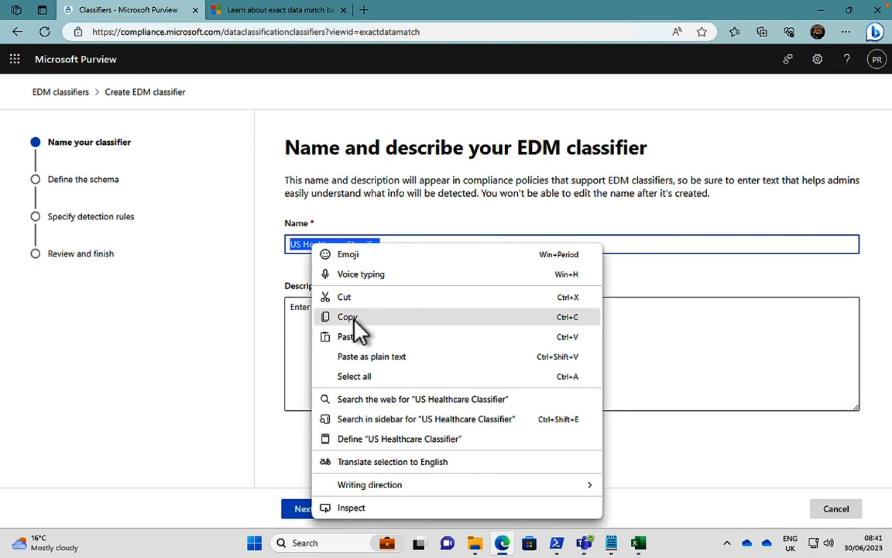
{"action": "left_click", "coordinate": [299, 316]}
{"action": "left_click", "coordinate": [300, 313]}
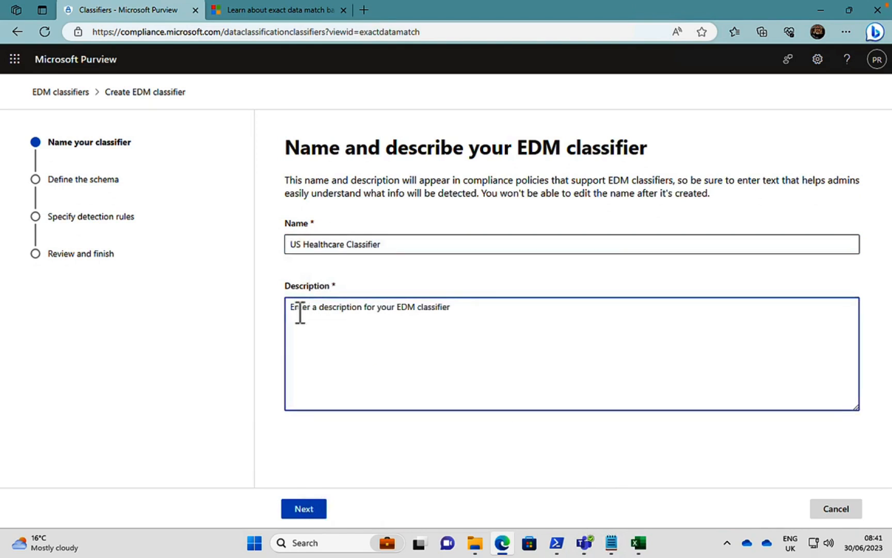
{"action": "key", "text": "ctrl+v"}
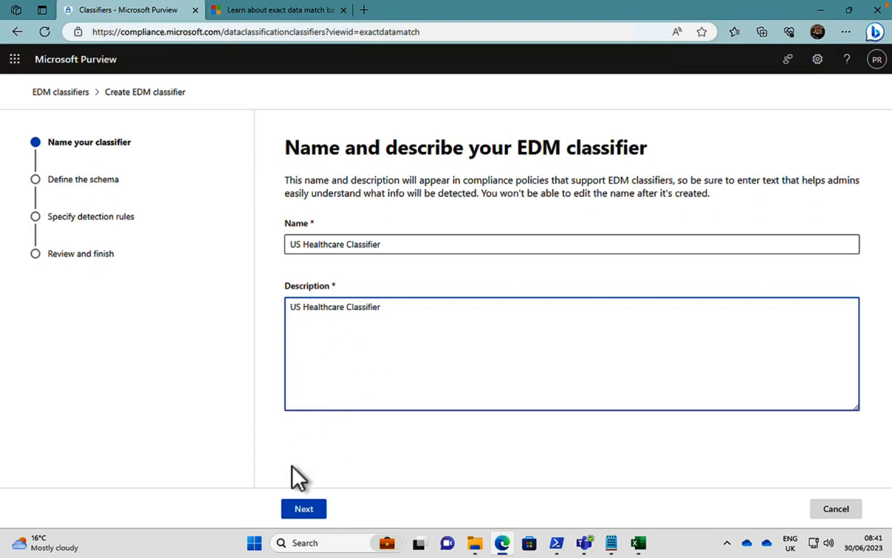
{"action": "left_click", "coordinate": [300, 510]}
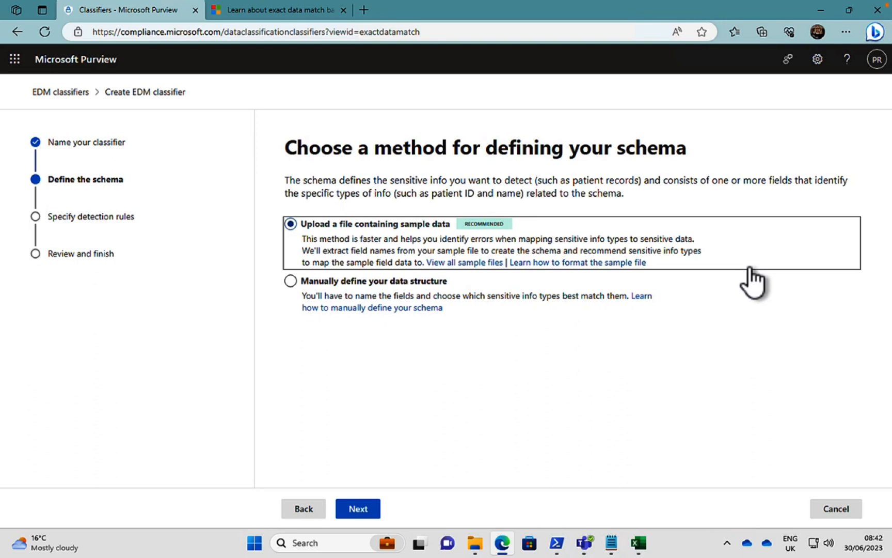
View the list of sample files, and open the help articles on manual schema definition and sample file formatting in new browser tabs.
{"action": "left_click", "coordinate": [461, 266]}
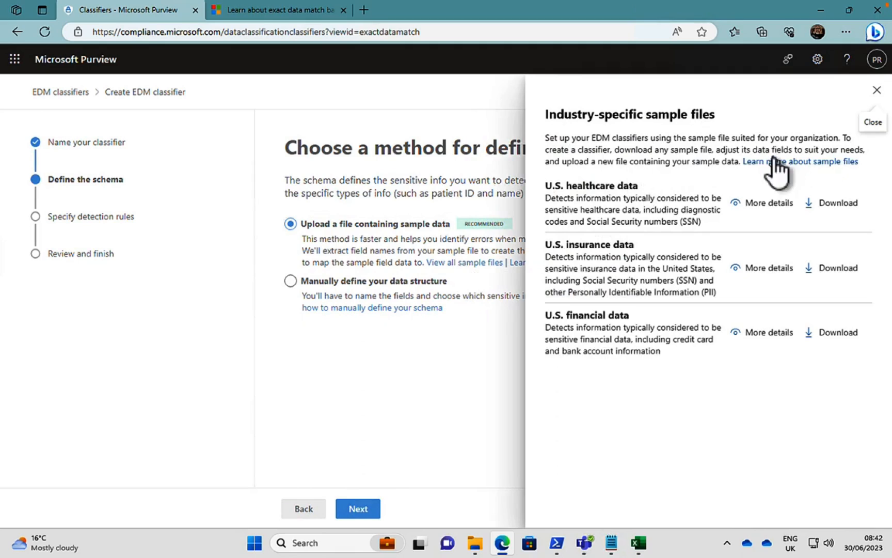
{"action": "left_click", "coordinate": [876, 91]}
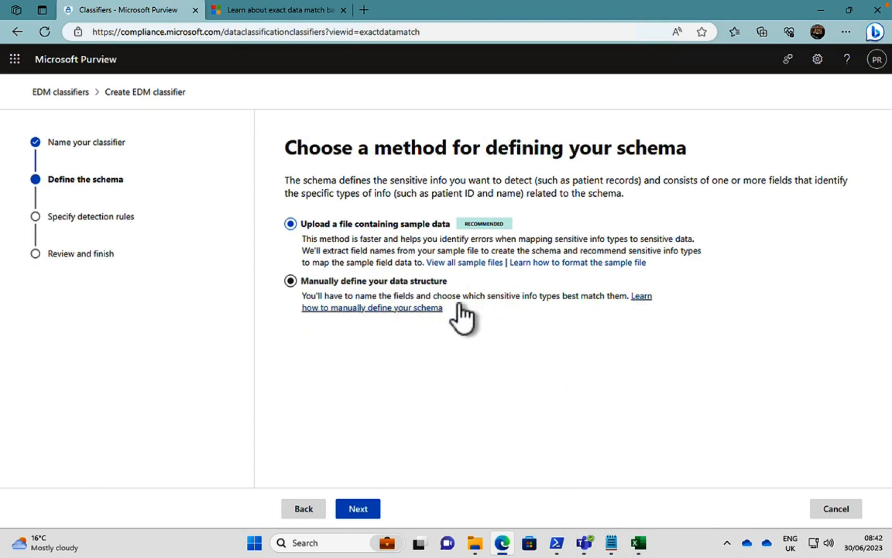
{"action": "right_click", "coordinate": [641, 298]}
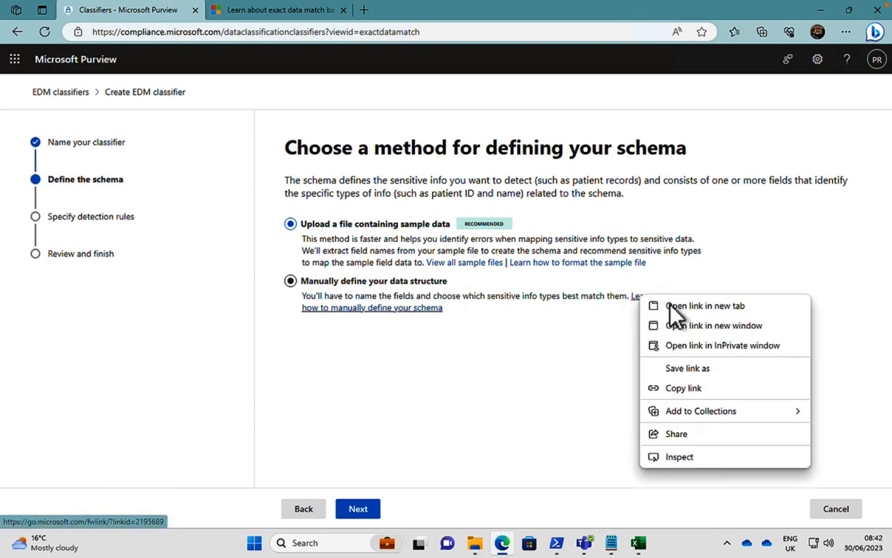
{"action": "left_click", "coordinate": [705, 305]}
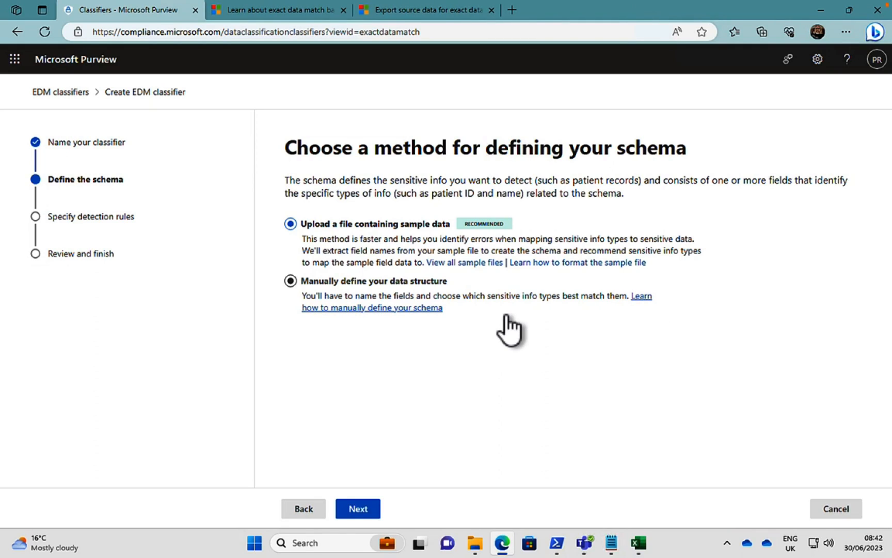
{"action": "right_click", "coordinate": [557, 262]}
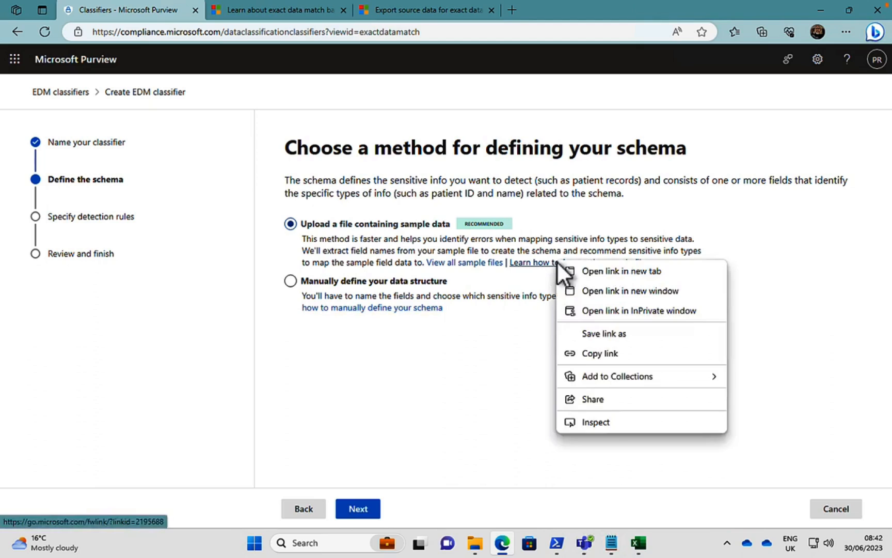
{"action": "left_click", "coordinate": [594, 271]}
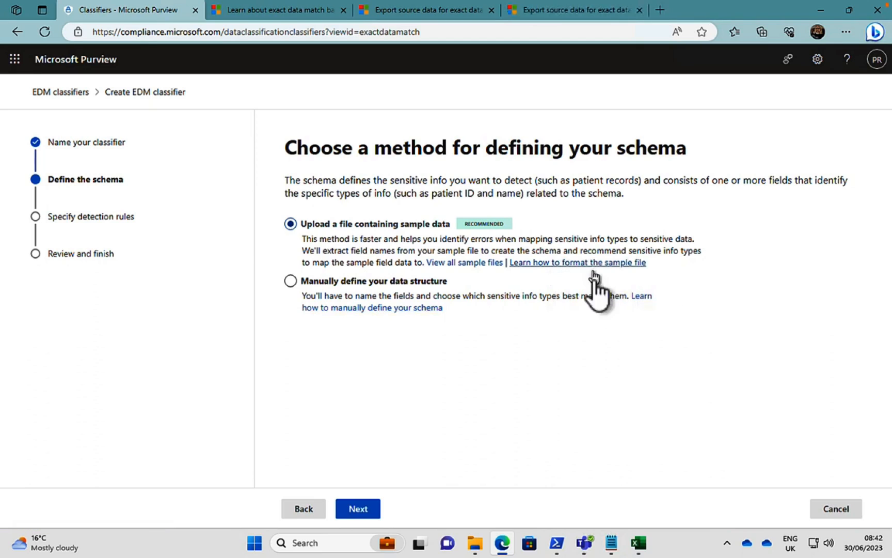
{"action": "left_click", "coordinate": [316, 284]}
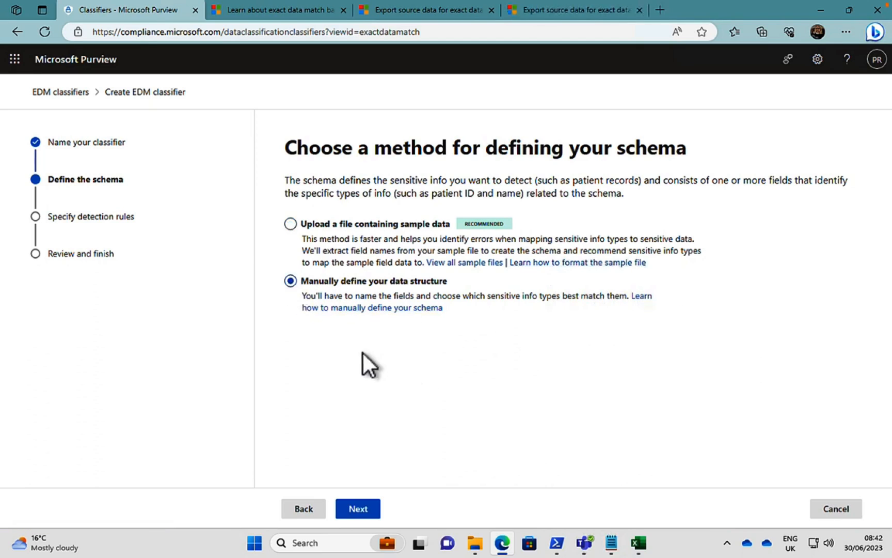
{"action": "left_click", "coordinate": [362, 511]}
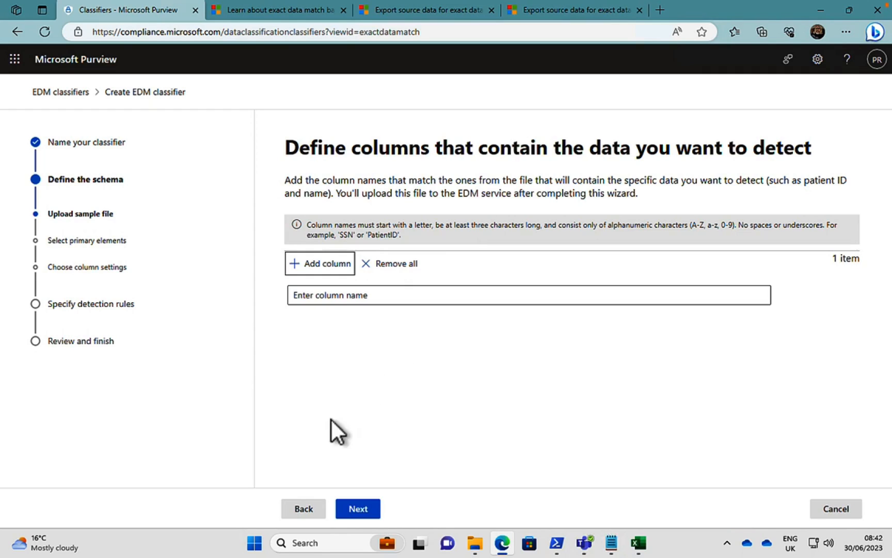
{"action": "left_click", "coordinate": [295, 508]}
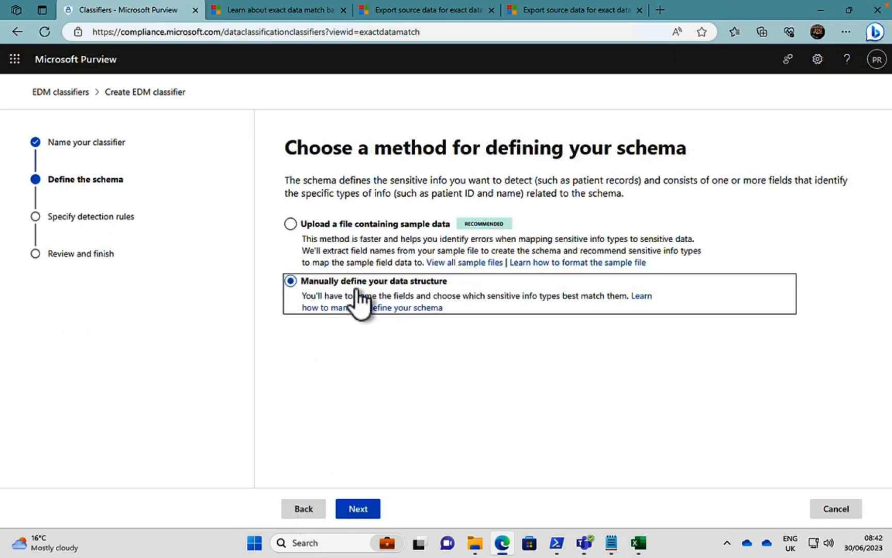
Choose to define the schema from a sample data file and upload US_Healthcare_SampleFile.csv from the EDM folder.
{"action": "left_click", "coordinate": [291, 226]}
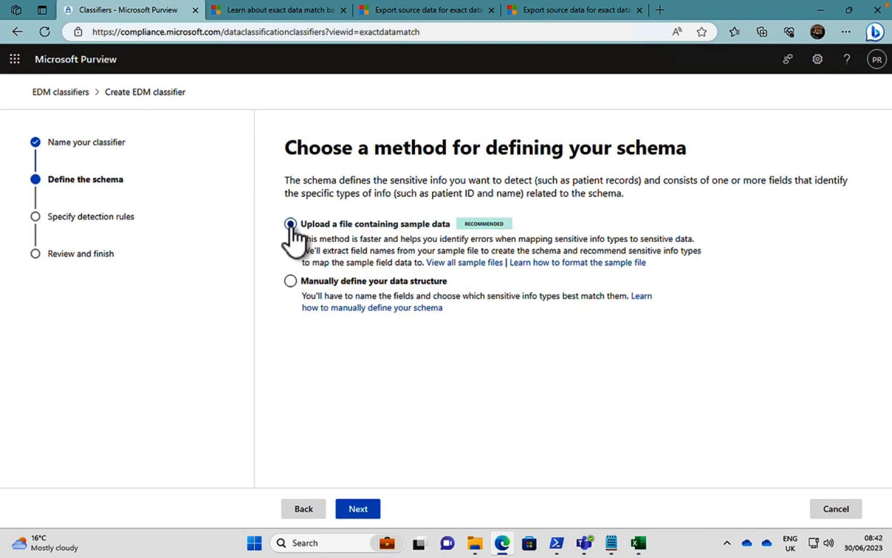
{"action": "left_click", "coordinate": [357, 510]}
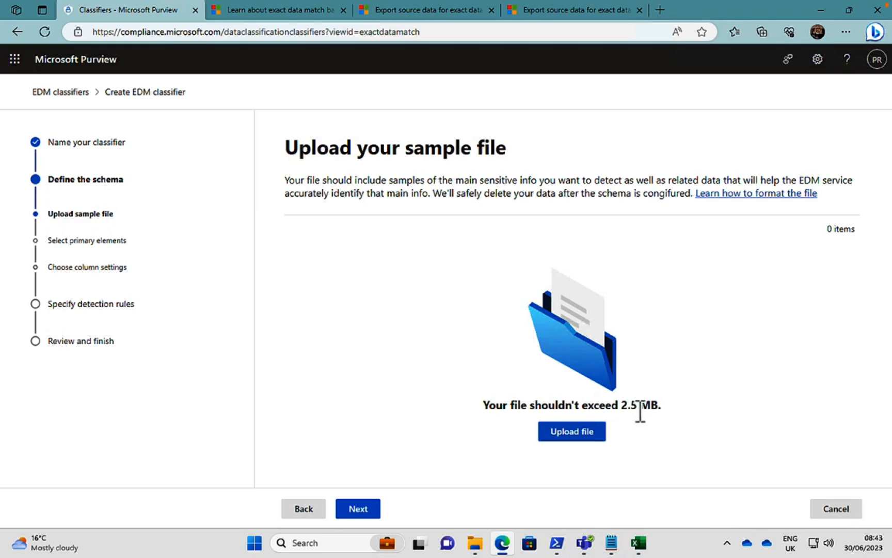
{"action": "left_click", "coordinate": [584, 433]}
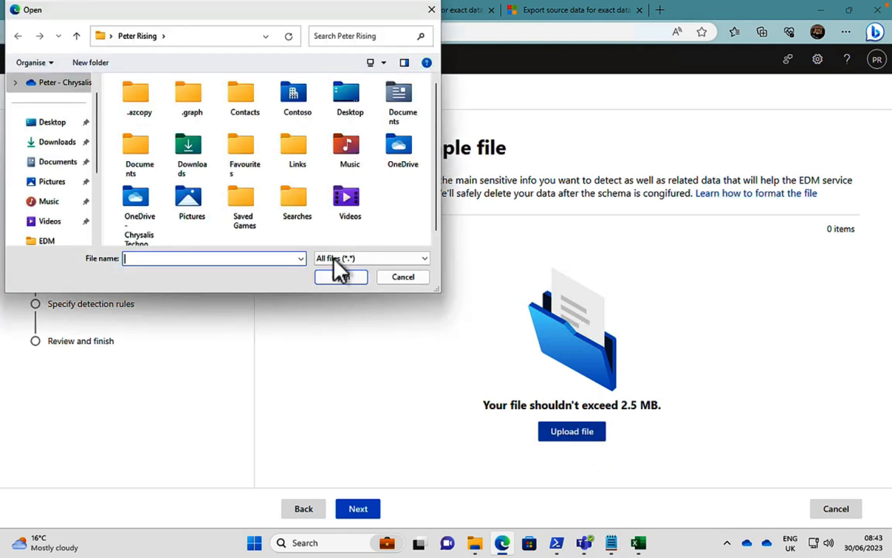
{"action": "left_click", "coordinate": [46, 241]}
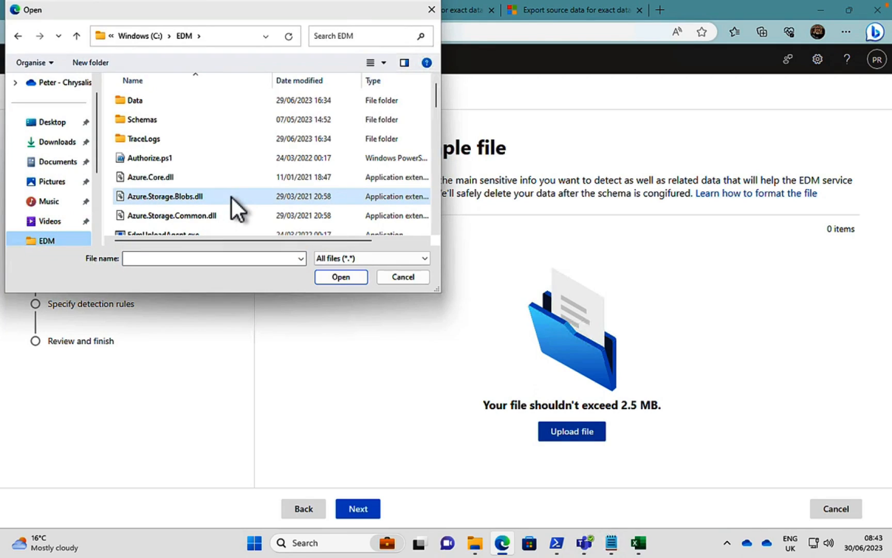
{"action": "scroll", "coordinate": [230, 196], "scroll_direction": "down", "scroll_amount": 10}
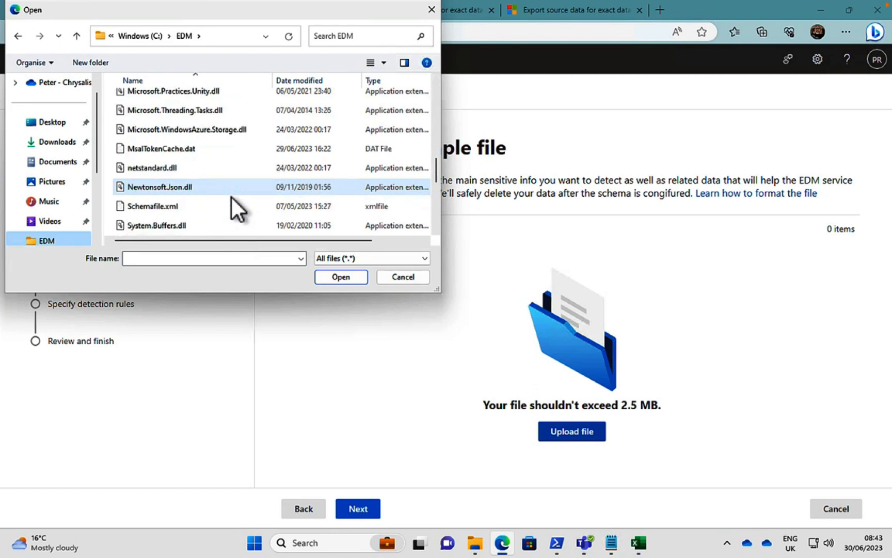
{"action": "left_click", "coordinate": [182, 210]}
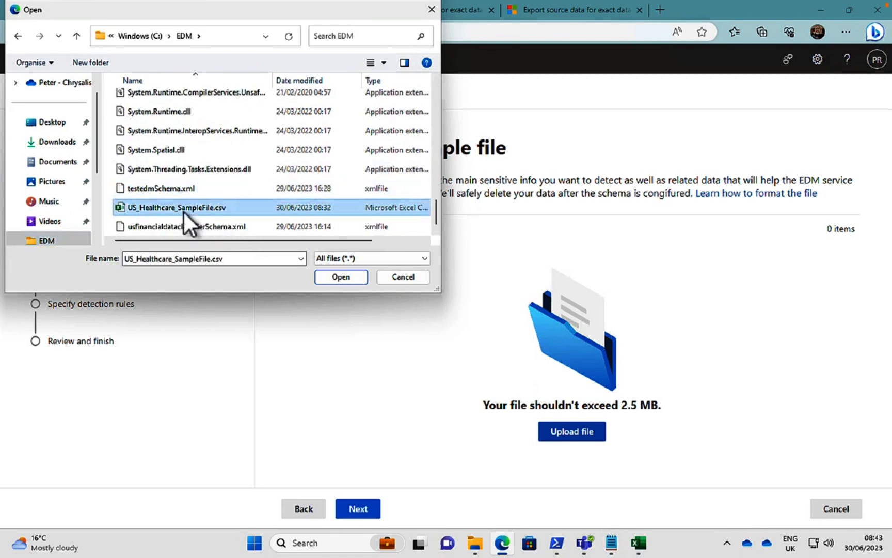
{"action": "left_click", "coordinate": [342, 276]}
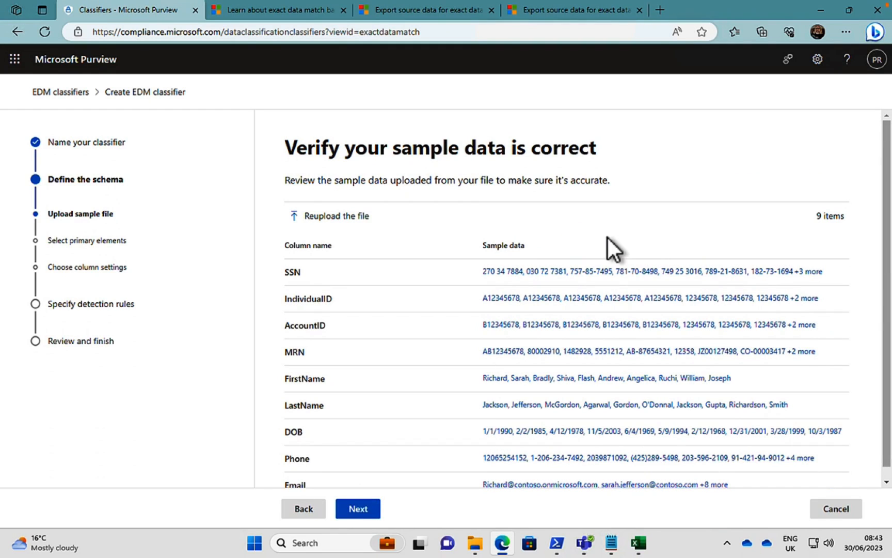
Review the sample data extracted from the uploaded file and continue to the primary element selection.
{"action": "scroll", "coordinate": [681, 239], "scroll_direction": "down", "scroll_amount": 1}
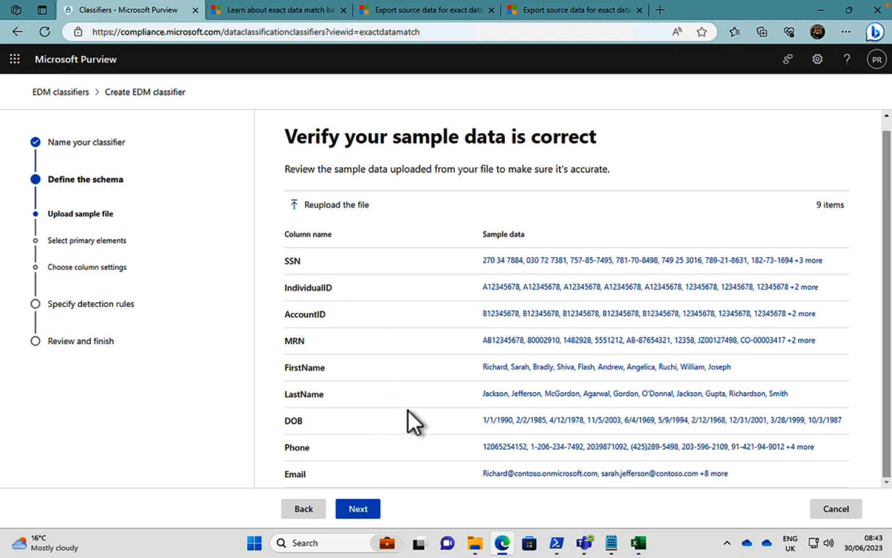
{"action": "left_click", "coordinate": [354, 511]}
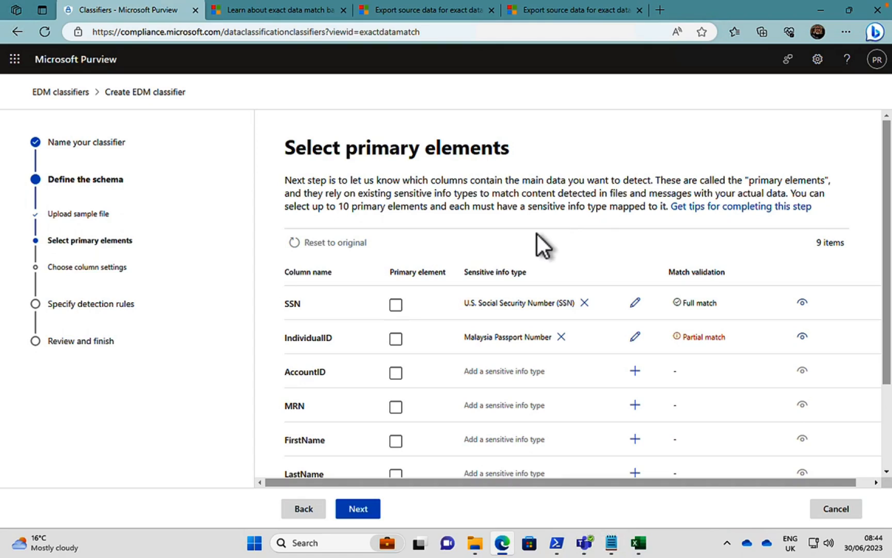
{"action": "left_click", "coordinate": [396, 304]}
{"action": "left_click", "coordinate": [395, 340]}
{"action": "scroll", "coordinate": [707, 396], "scroll_direction": "down", "scroll_amount": 1}
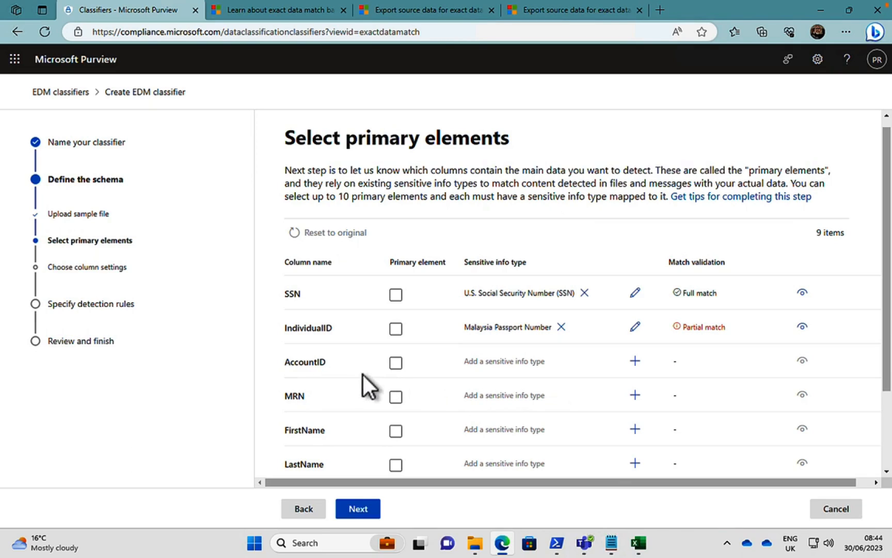
Search the sensitive info types available for the AccountID column for "account", browse the matches, and close the list without choosing one.
{"action": "left_click", "coordinate": [635, 361]}
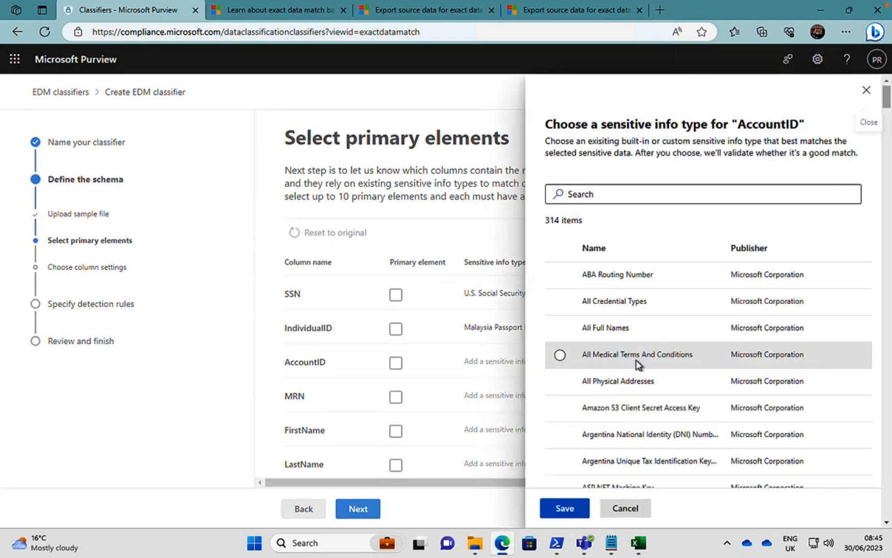
{"action": "left_click", "coordinate": [639, 195]}
{"action": "type", "text": "a"}
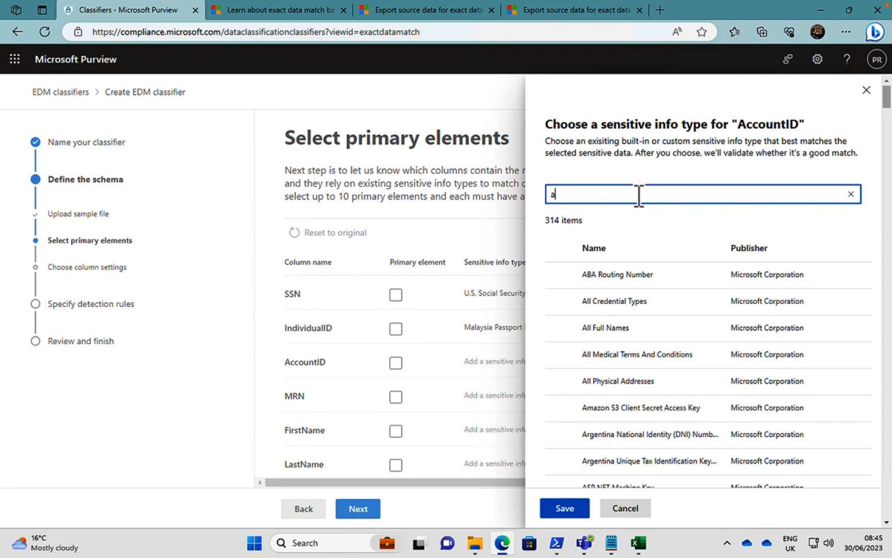
{"action": "type", "text": "ccount"}
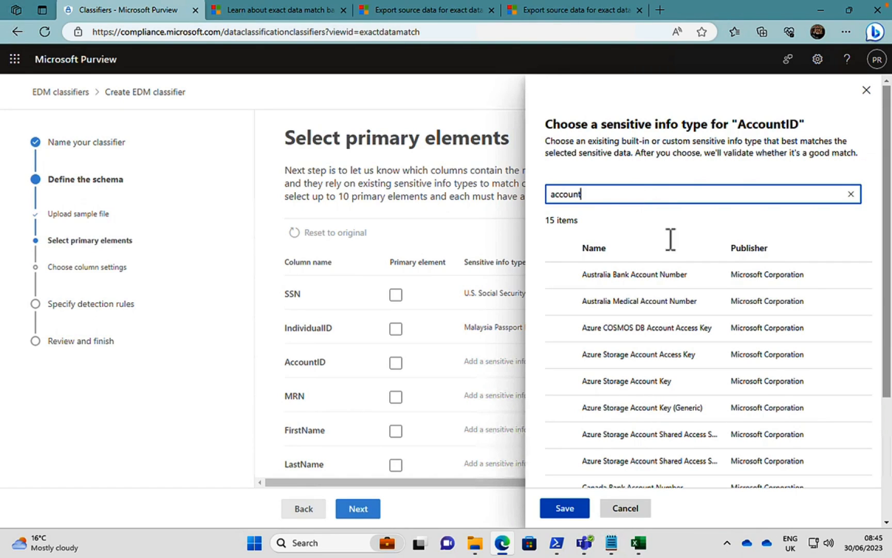
{"action": "scroll", "coordinate": [643, 374], "scroll_direction": "down", "scroll_amount": 1}
{"action": "scroll", "coordinate": [643, 374], "scroll_direction": "down", "scroll_amount": 2}
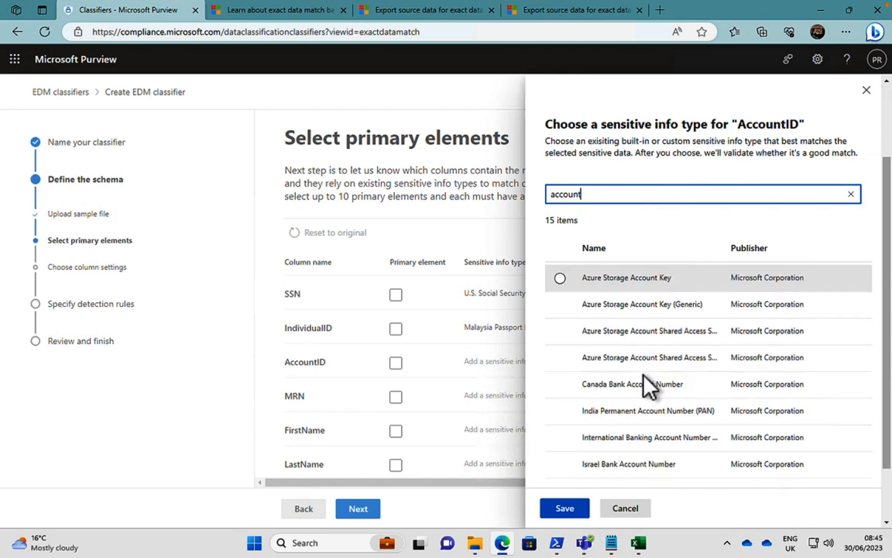
{"action": "scroll", "coordinate": [643, 374], "scroll_direction": "up", "scroll_amount": 3}
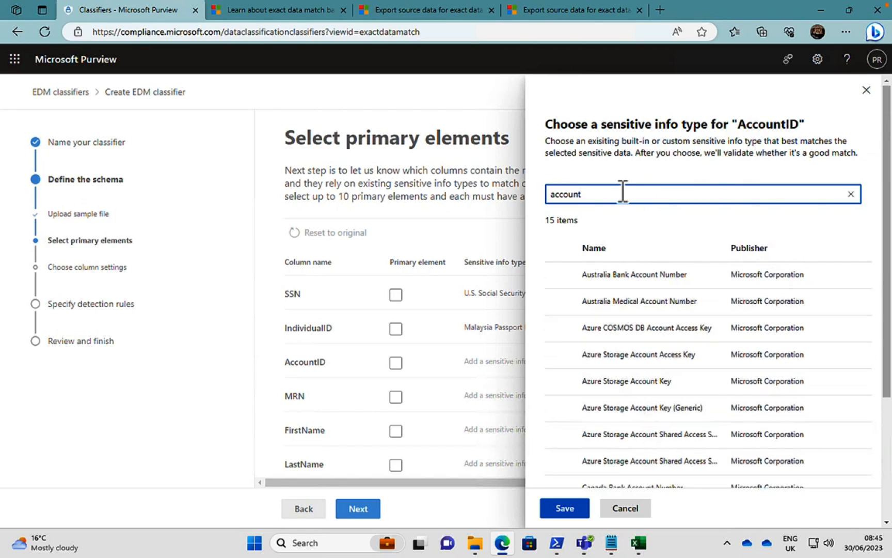
{"action": "scroll", "coordinate": [673, 420], "scroll_direction": "down", "scroll_amount": 2}
{"action": "scroll", "coordinate": [674, 421], "scroll_direction": "down", "scroll_amount": 2}
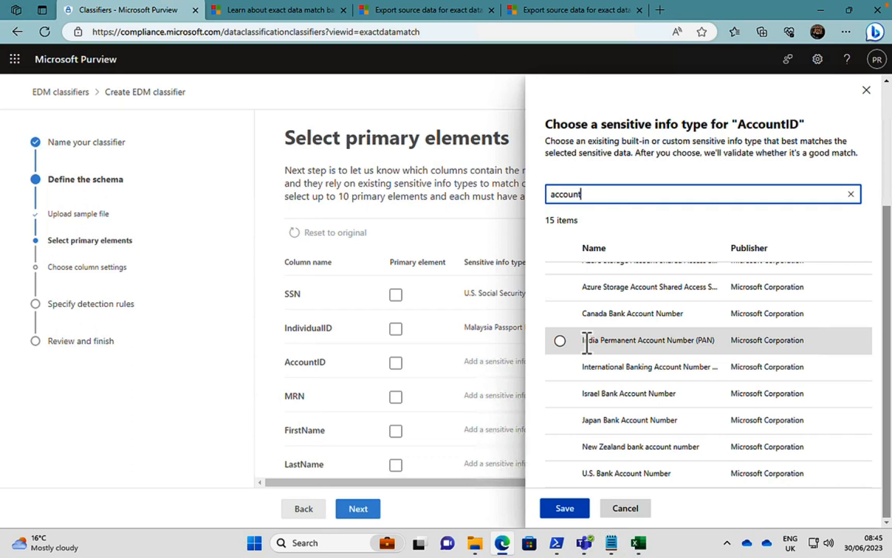
{"action": "left_click", "coordinate": [621, 508]}
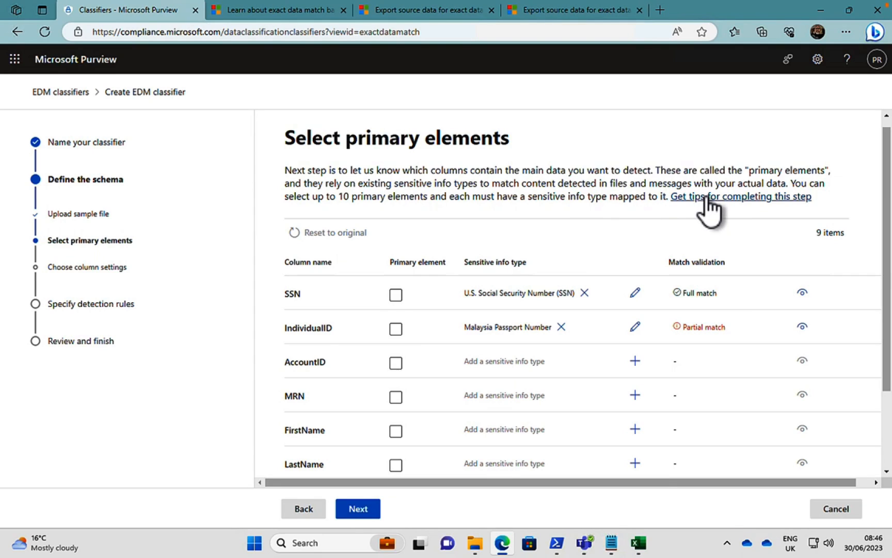
Read the tips for selecting primary elements, open the article on supporting-element mapping scenarios in a new browser tab, and close the tips.
{"action": "right_click", "coordinate": [694, 197]}
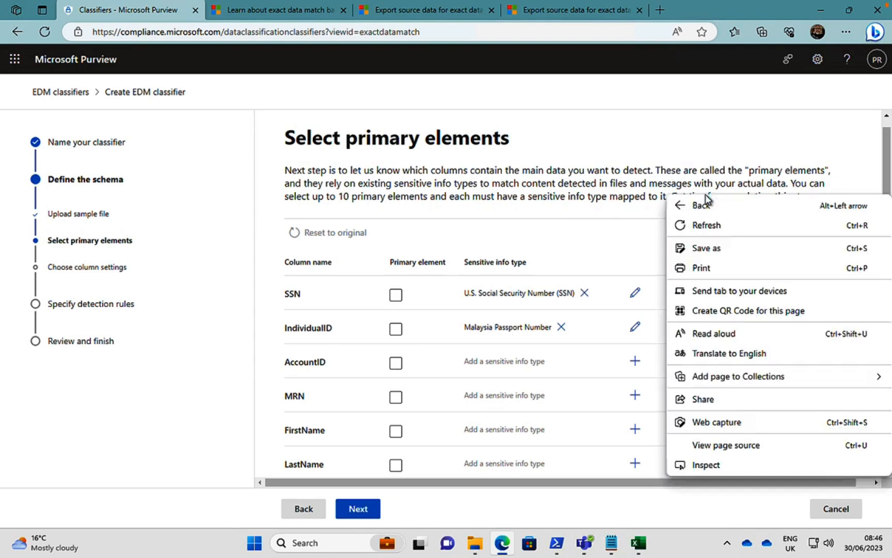
{"action": "left_click", "coordinate": [599, 194]}
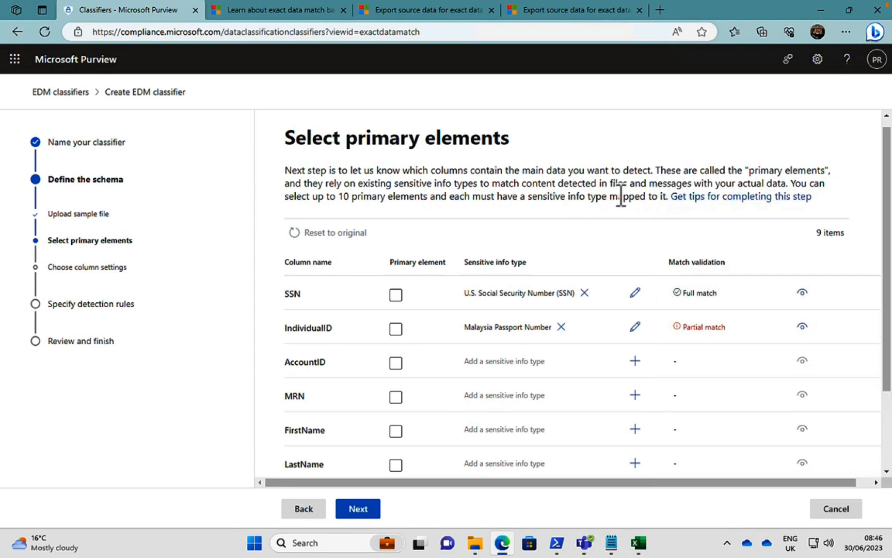
{"action": "left_click", "coordinate": [712, 197]}
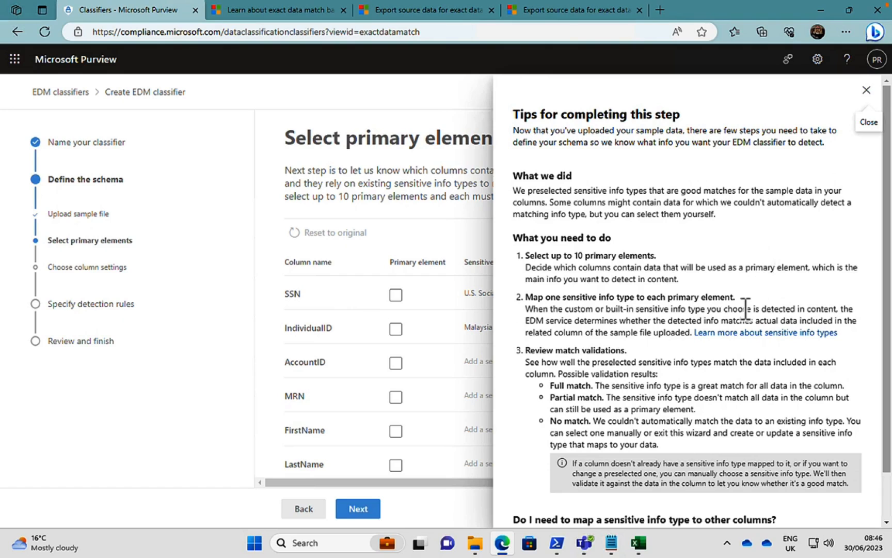
{"action": "scroll", "coordinate": [745, 309], "scroll_direction": "down", "scroll_amount": 1}
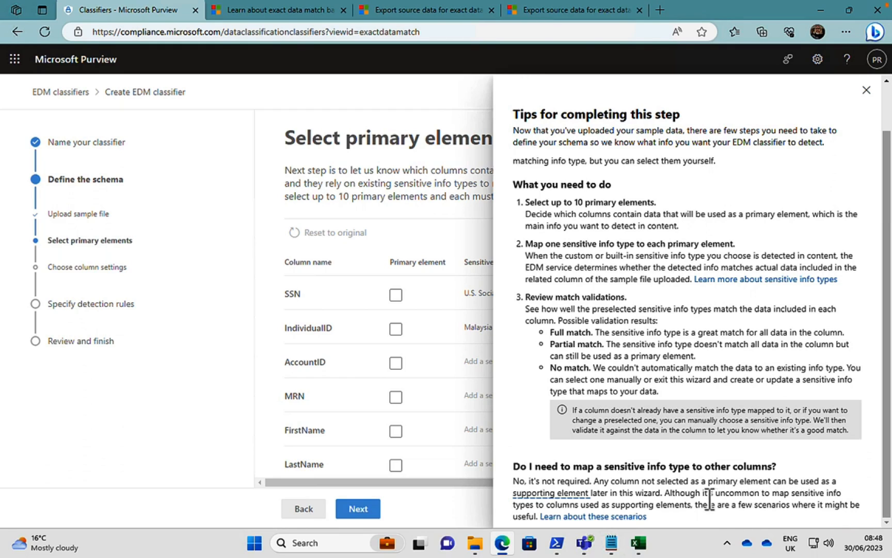
{"action": "right_click", "coordinate": [622, 518]}
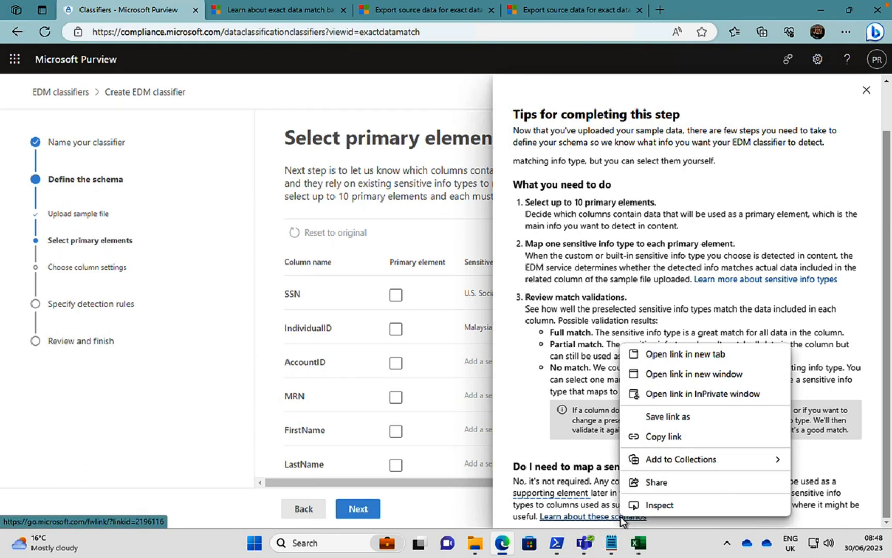
{"action": "left_click", "coordinate": [705, 355]}
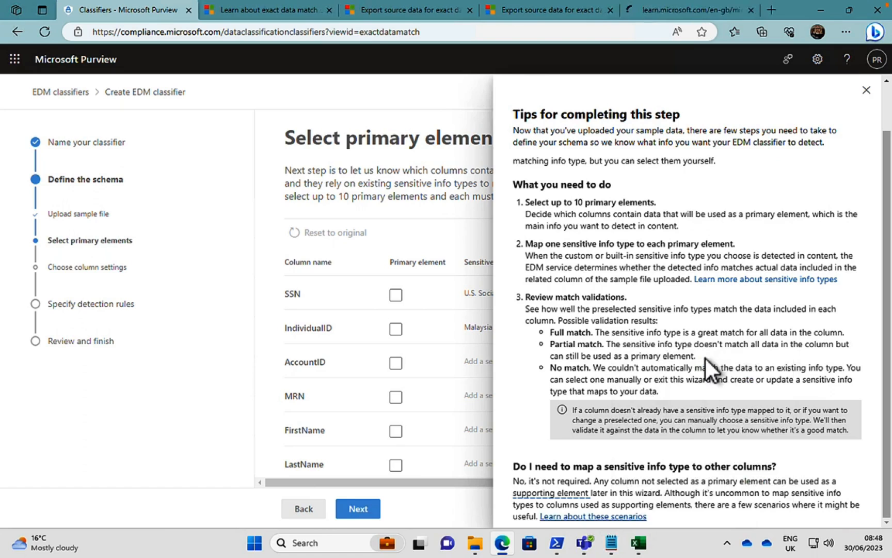
{"action": "left_click", "coordinate": [866, 90]}
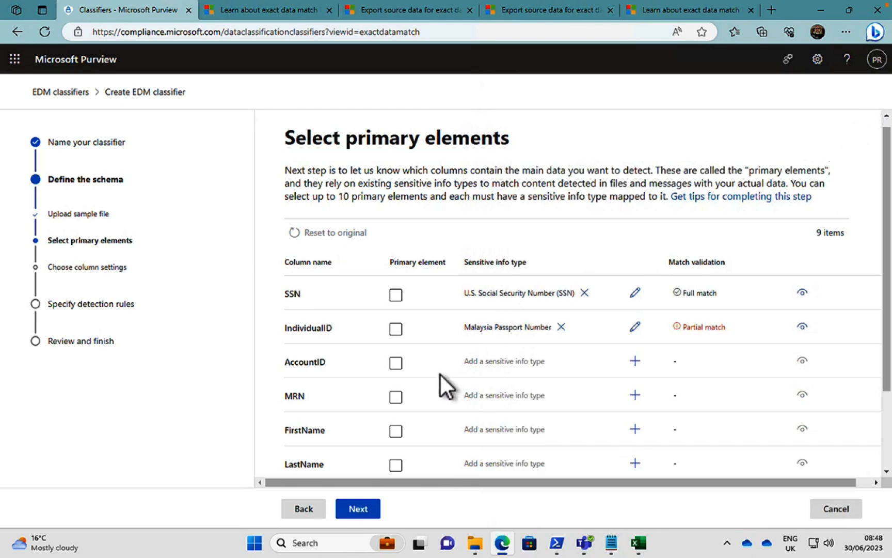
Mark SSN as a primary element, cancel the attempted selection of IndividualID, and continue to the column settings.
{"action": "scroll", "coordinate": [443, 391], "scroll_direction": "down", "scroll_amount": 2}
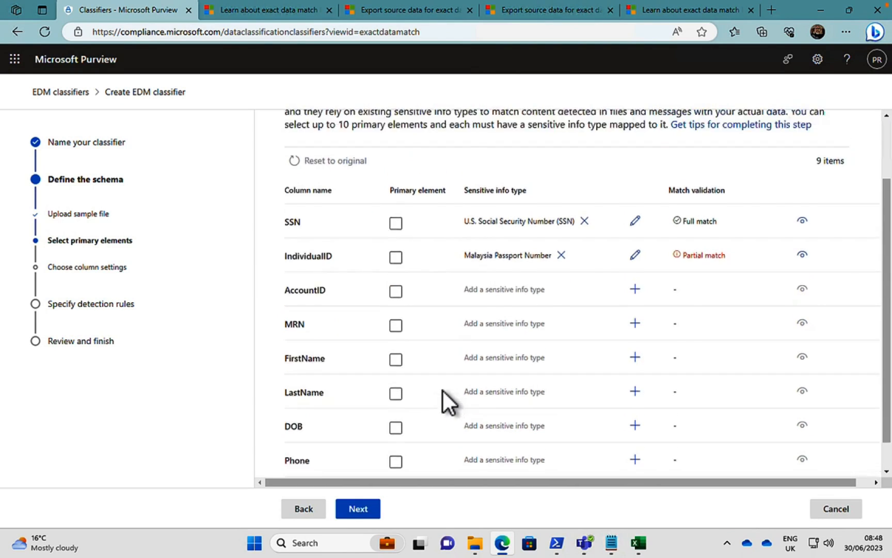
{"action": "scroll", "coordinate": [444, 390], "scroll_direction": "up", "scroll_amount": 2}
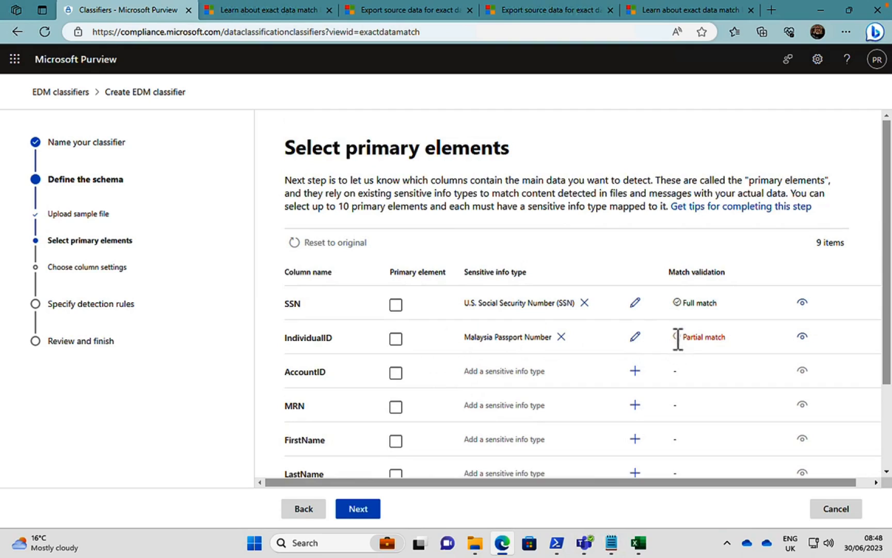
{"action": "left_click", "coordinate": [396, 306]}
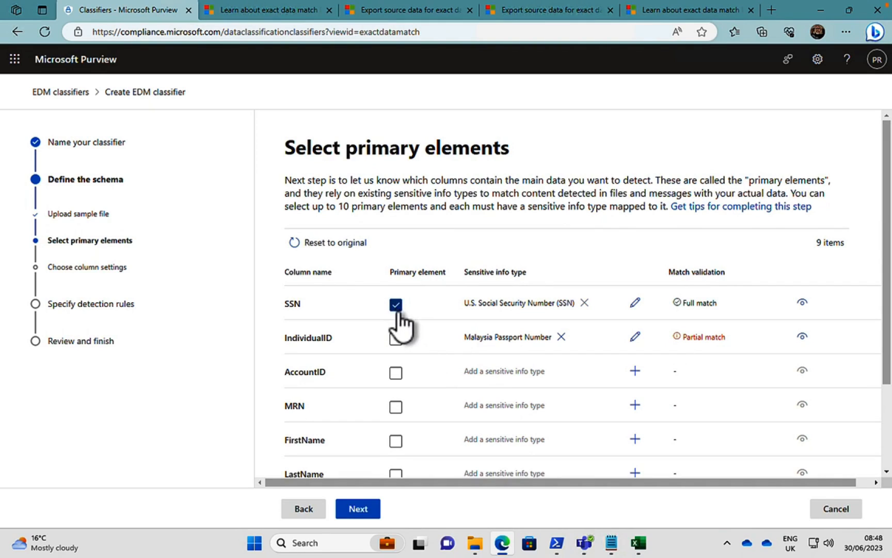
{"action": "left_click", "coordinate": [396, 339]}
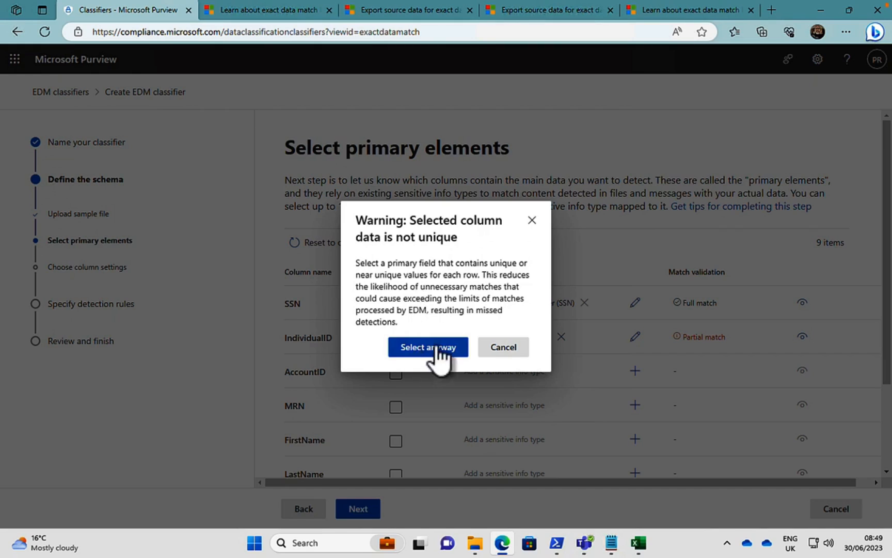
{"action": "left_click", "coordinate": [505, 351]}
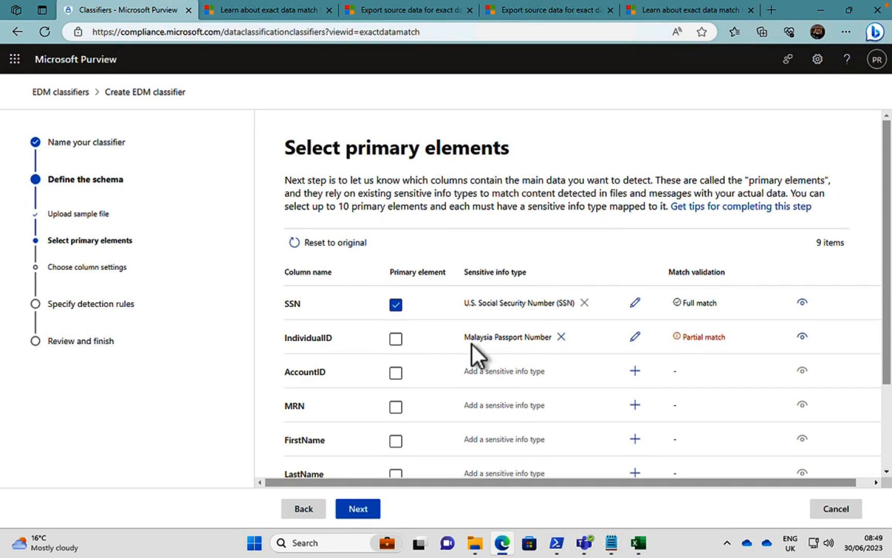
{"action": "left_click", "coordinate": [394, 340]}
{"action": "left_click", "coordinate": [362, 508]}
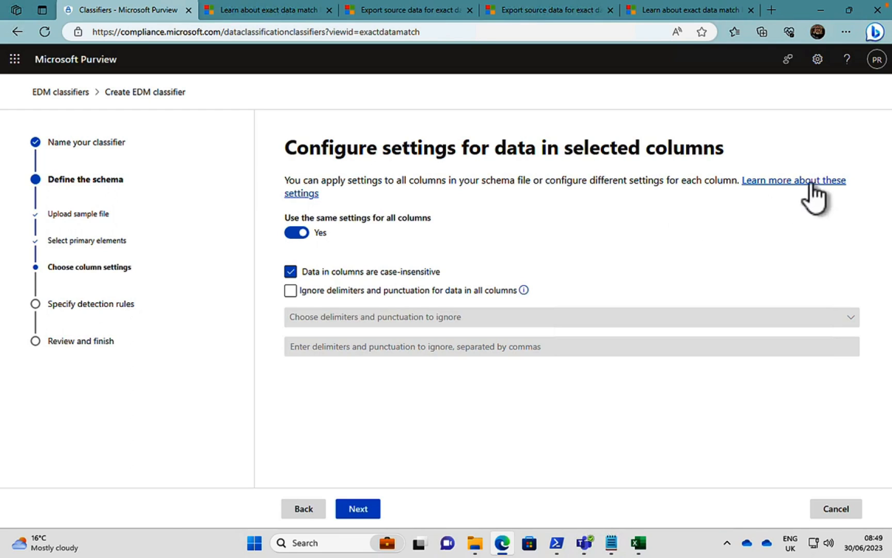
Open the help article on column settings in a new browser tab and turn off using the same settings for all columns.
{"action": "right_click", "coordinate": [788, 182]}
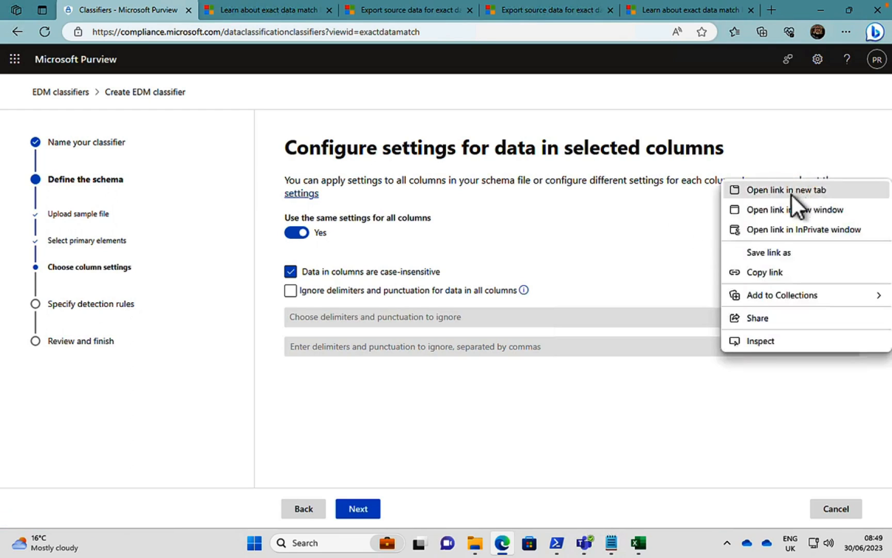
{"action": "left_click", "coordinate": [791, 193]}
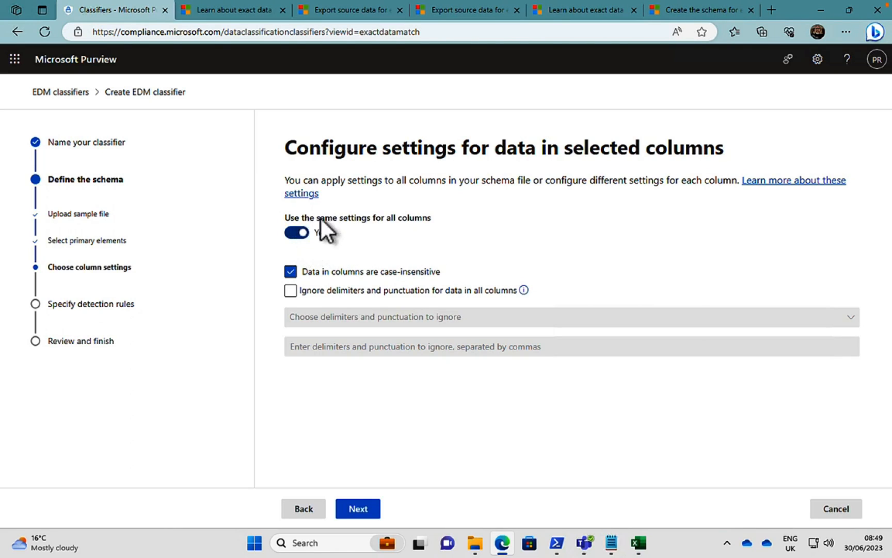
{"action": "left_click", "coordinate": [293, 234]}
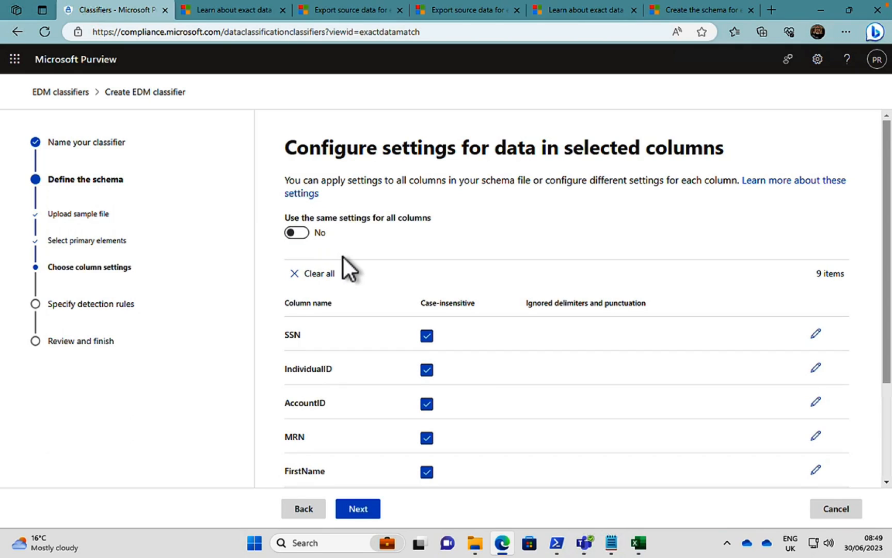
{"action": "scroll", "coordinate": [457, 353], "scroll_direction": "down", "scroll_amount": 1}
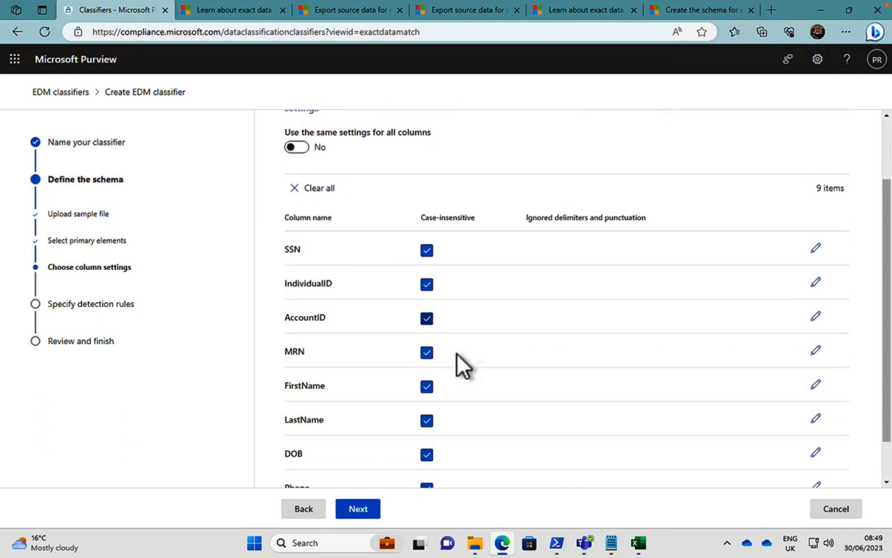
{"action": "scroll", "coordinate": [457, 354], "scroll_direction": "down", "scroll_amount": 1}
{"action": "scroll", "coordinate": [457, 353], "scroll_direction": "down", "scroll_amount": 1}
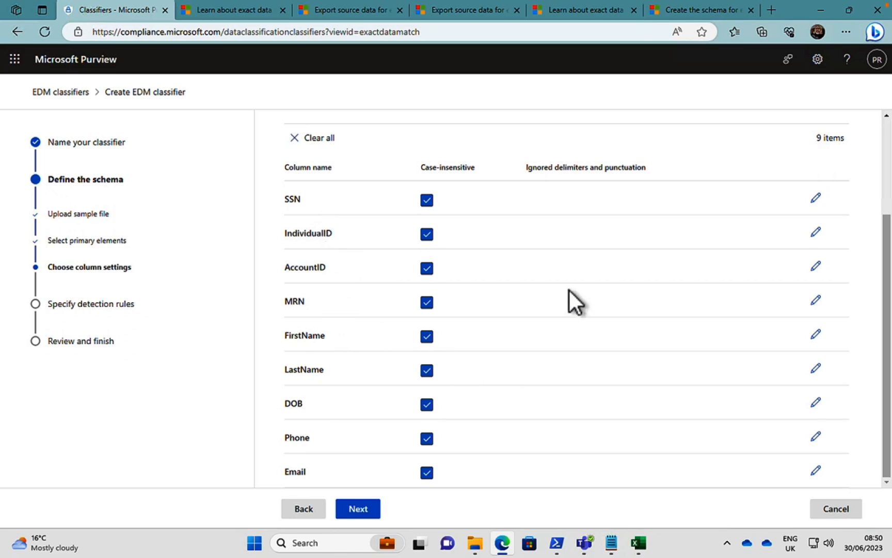
View the delimiters and punctuation that can be ignored for SSN, close them, and turn on using the same settings for all columns.
{"action": "scroll", "coordinate": [569, 290], "scroll_direction": "up", "scroll_amount": 1}
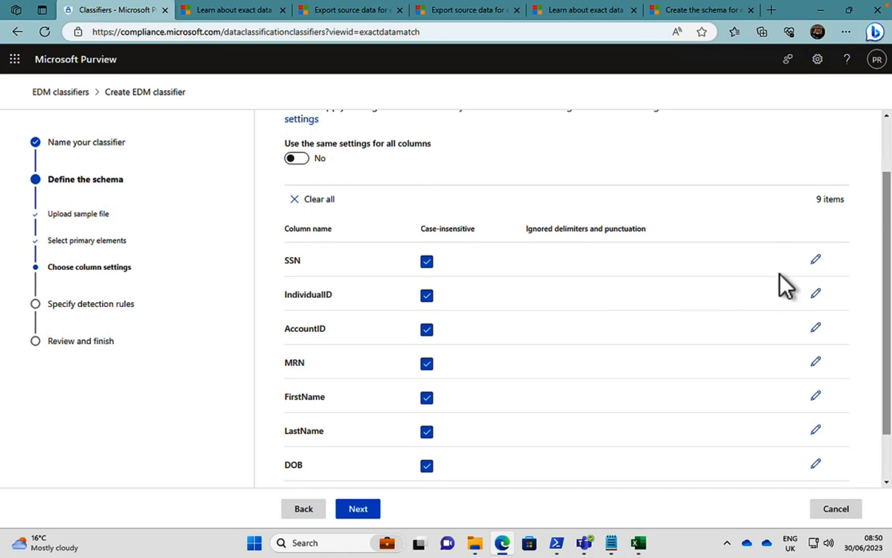
{"action": "left_click", "coordinate": [815, 259]}
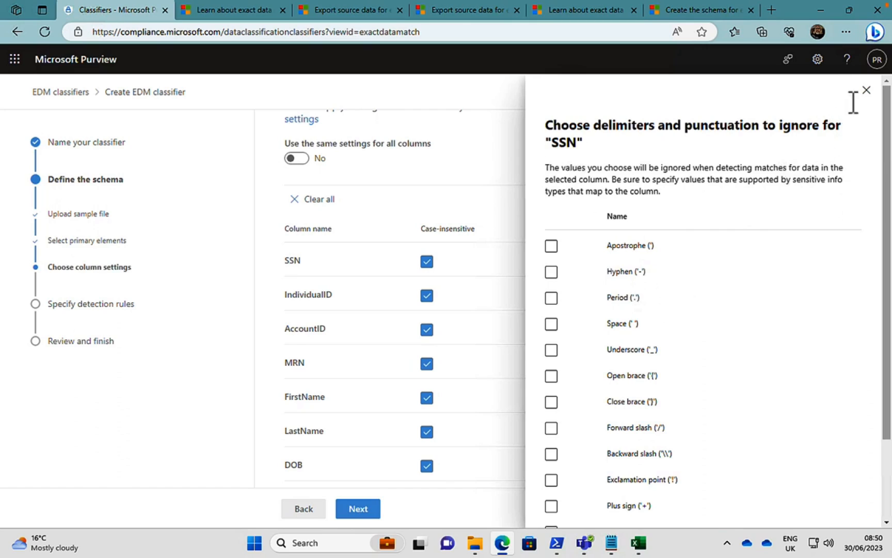
{"action": "left_click", "coordinate": [866, 90]}
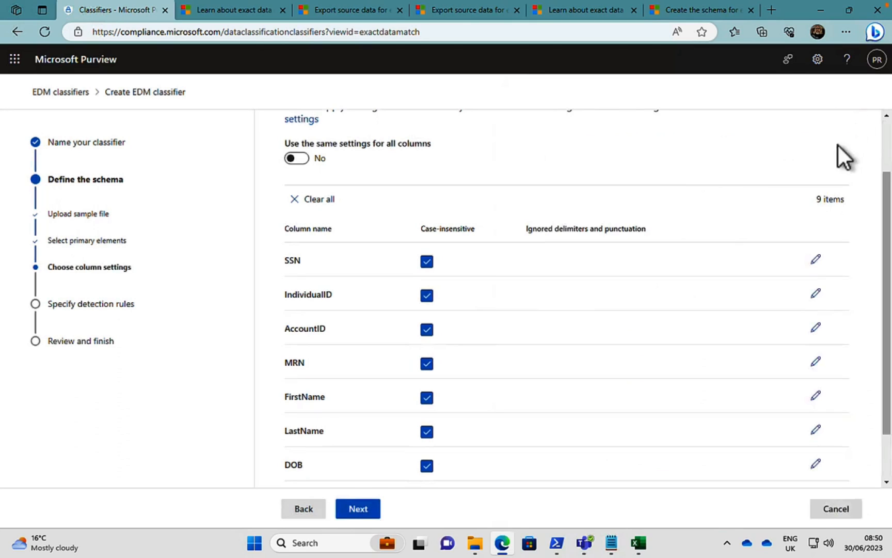
{"action": "left_click", "coordinate": [298, 158]}
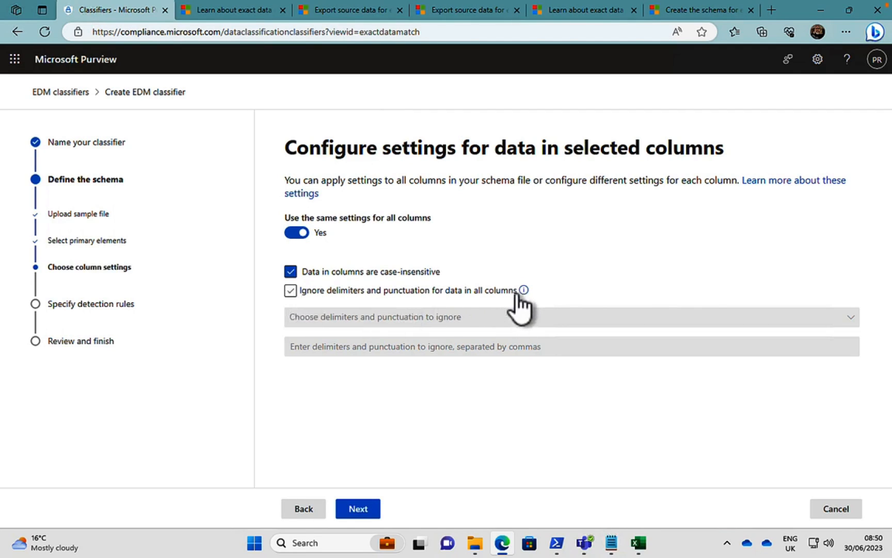
Turn on ignoring delimiters and punctuation for all columns, look through the available delimiters, and turn the option off again.
{"action": "mouse_move", "coordinate": [524, 290]}
{"action": "left_click", "coordinate": [290, 292]}
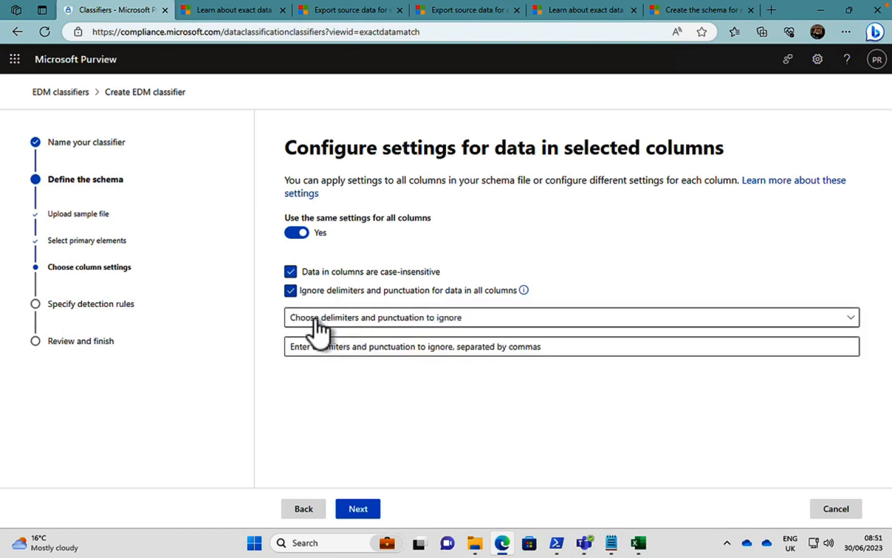
{"action": "left_click", "coordinate": [552, 325]}
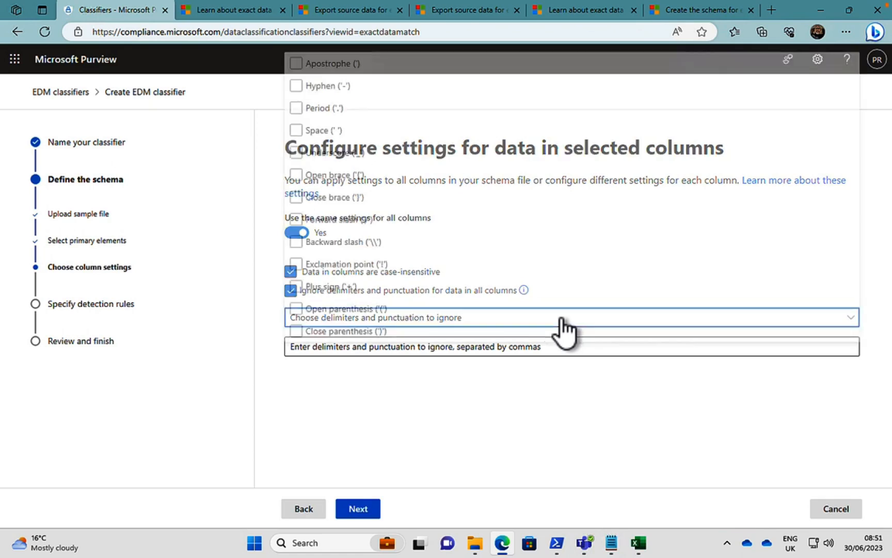
{"action": "left_click", "coordinate": [491, 203]}
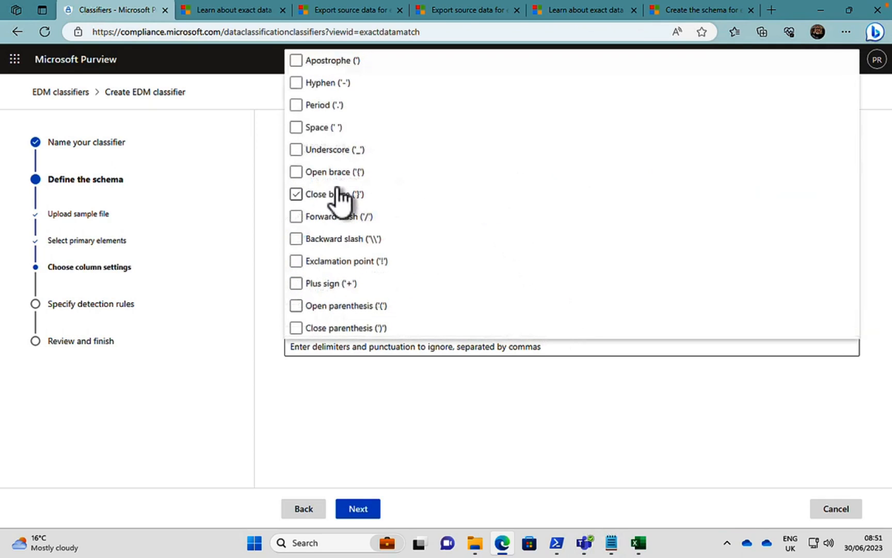
{"action": "left_click", "coordinate": [314, 151]}
{"action": "left_click", "coordinate": [509, 437]}
{"action": "left_click", "coordinate": [518, 349]}
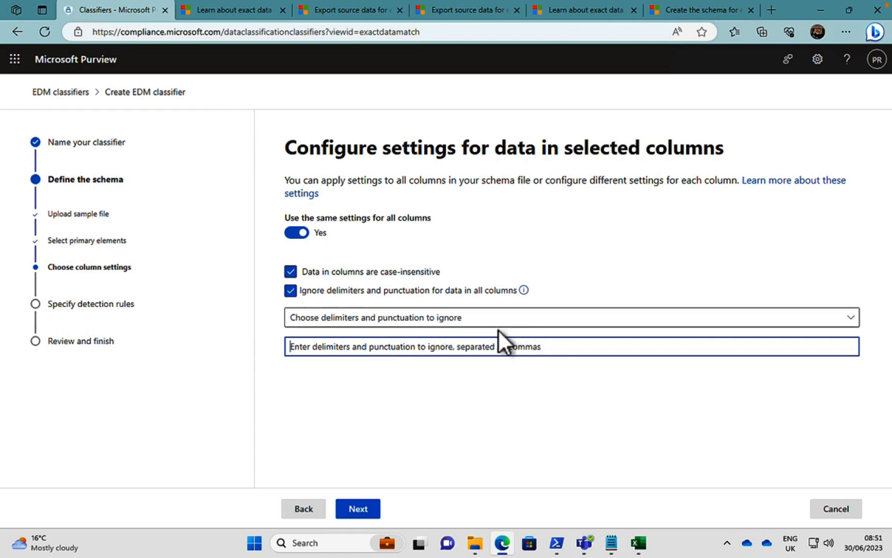
{"action": "left_click", "coordinate": [290, 291]}
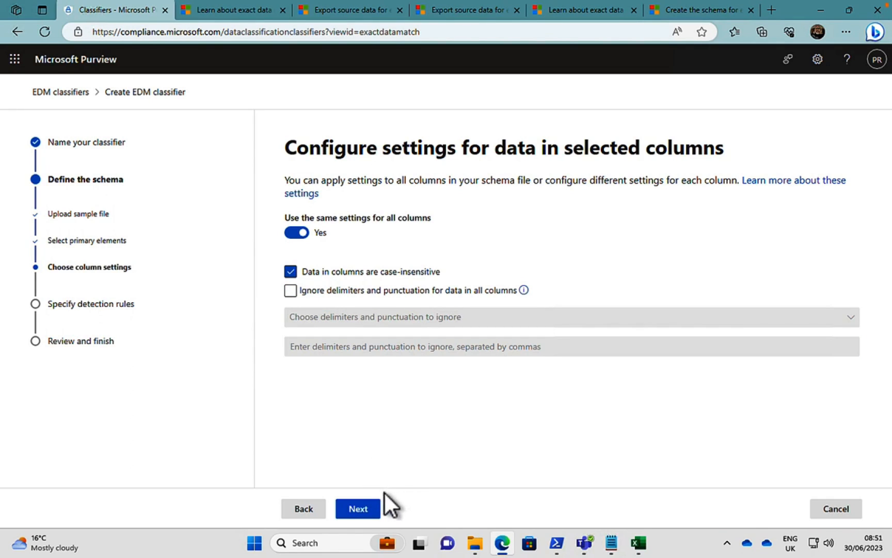
Continue to the detection rules, open the article about them in a new browser tab, and view the proximity setting's help.
{"action": "left_click", "coordinate": [366, 511]}
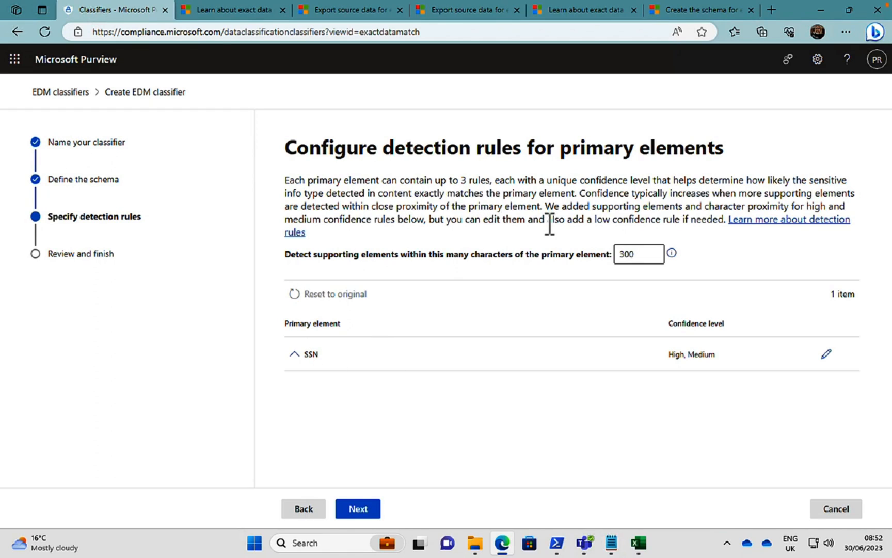
{"action": "right_click", "coordinate": [782, 223]}
{"action": "left_click", "coordinate": [776, 228]}
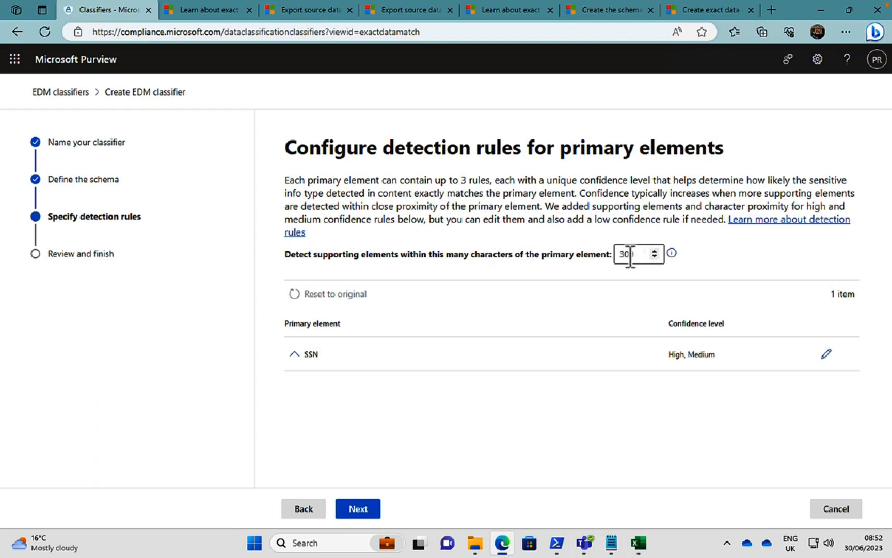
{"action": "mouse_move", "coordinate": [671, 253]}
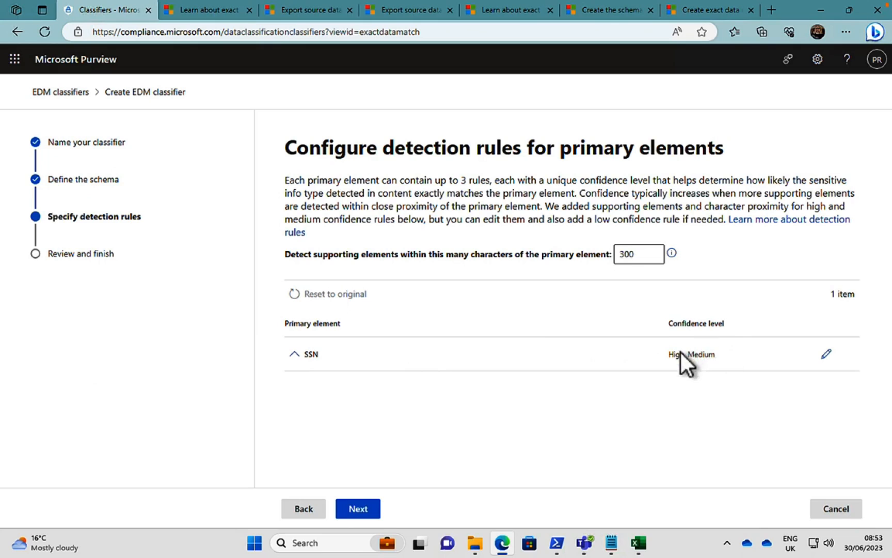
Open the detection rules for SSN, add a low confidence rule, and delete that rule again.
{"action": "left_click", "coordinate": [826, 354]}
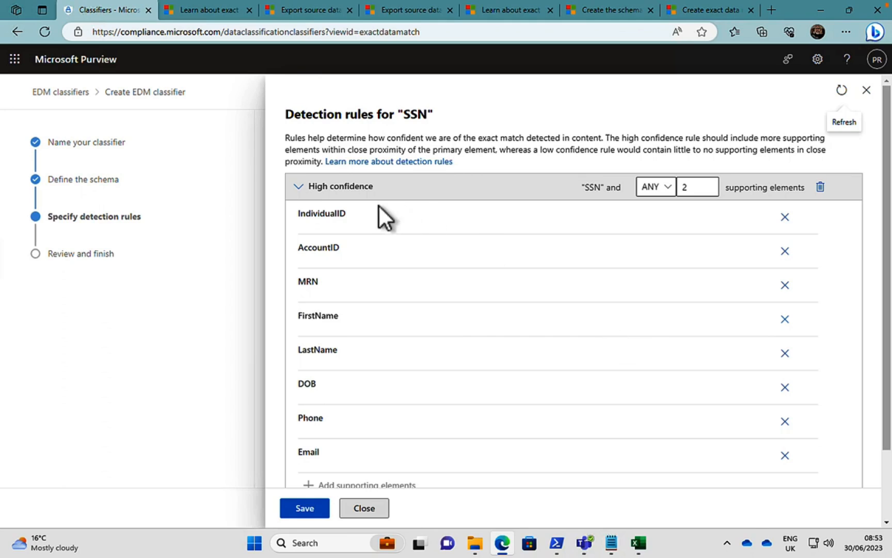
{"action": "left_click", "coordinate": [298, 187]}
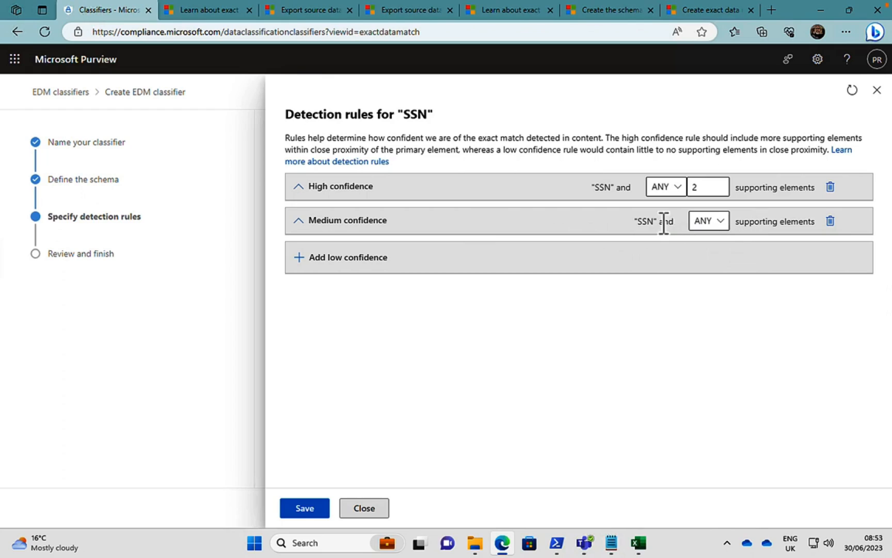
{"action": "left_click", "coordinate": [304, 257]}
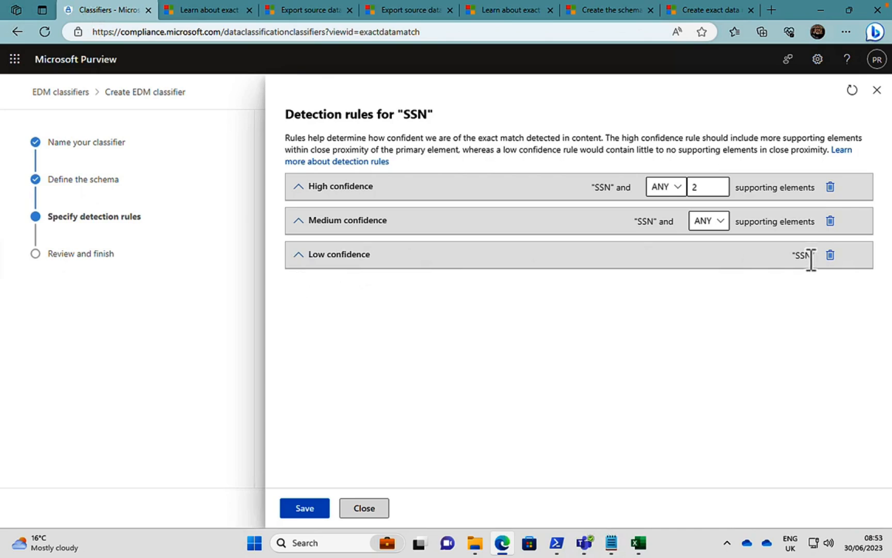
{"action": "left_click", "coordinate": [299, 255]}
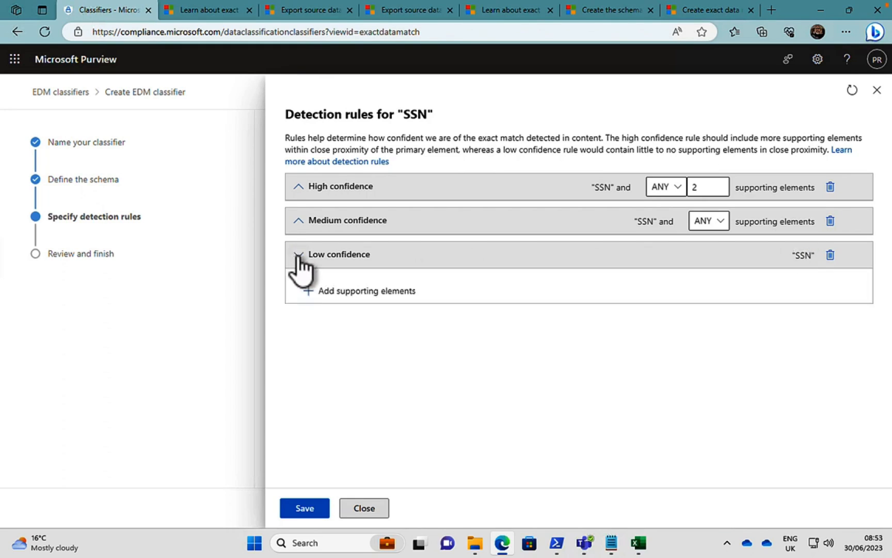
{"action": "left_click", "coordinate": [830, 255]}
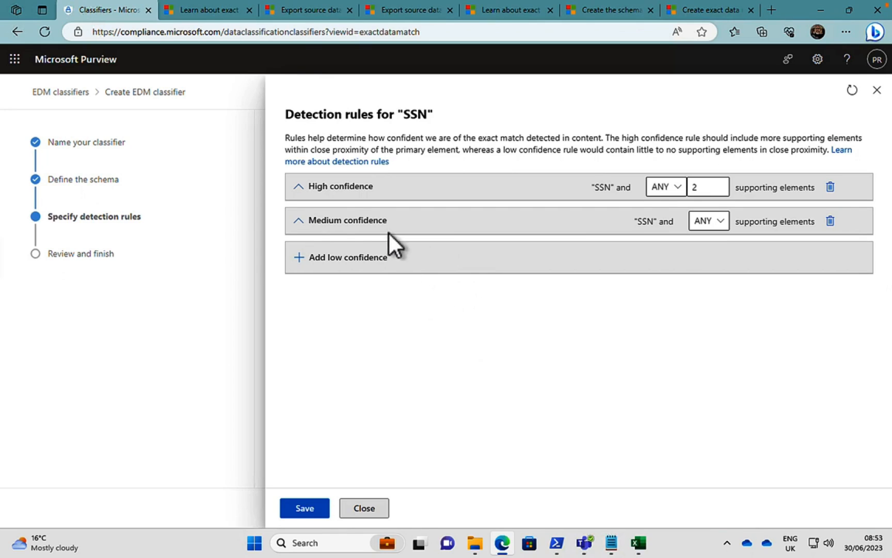
Examine the supporting elements in the high and medium confidence rules for SSN, and close the rules without saving.
{"action": "left_click", "coordinate": [298, 186]}
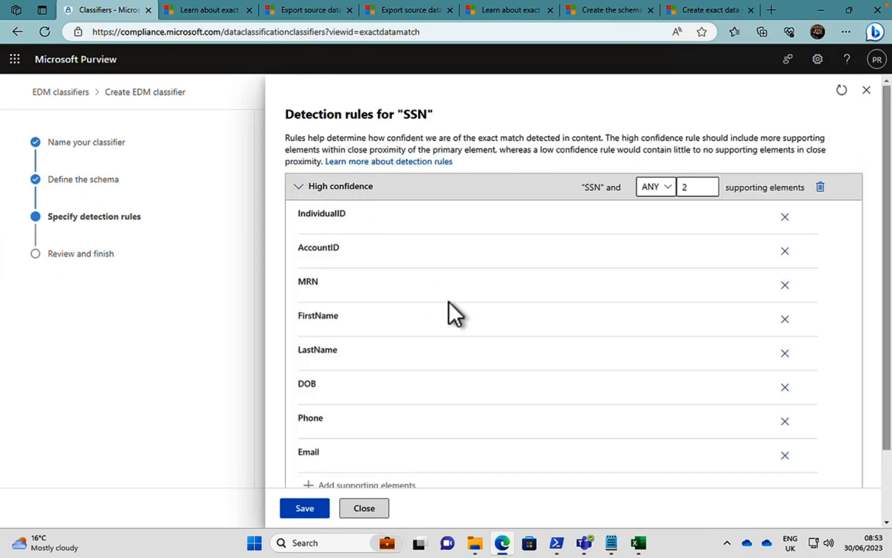
{"action": "scroll", "coordinate": [448, 302], "scroll_direction": "down", "scroll_amount": 2}
{"action": "scroll", "coordinate": [448, 302], "scroll_direction": "down", "scroll_amount": 1}
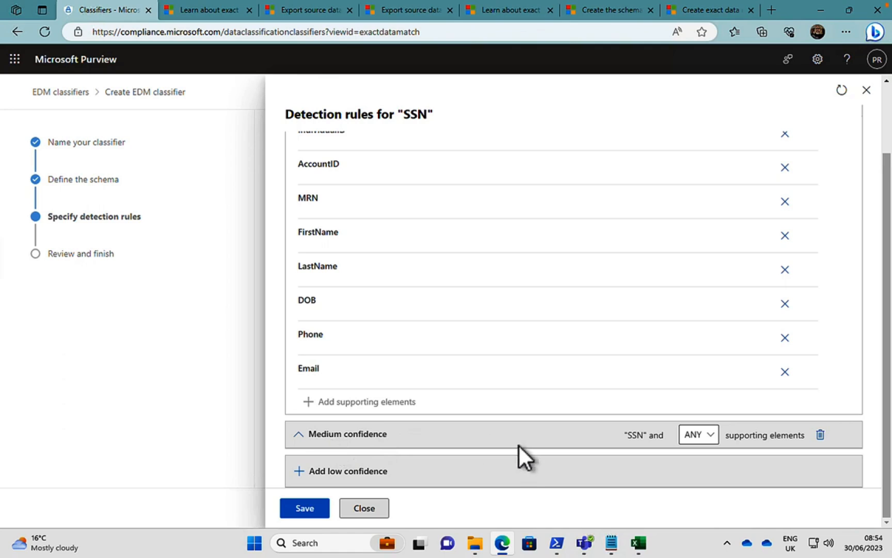
{"action": "left_click", "coordinate": [298, 434]}
{"action": "scroll", "coordinate": [495, 372], "scroll_direction": "down", "scroll_amount": 1}
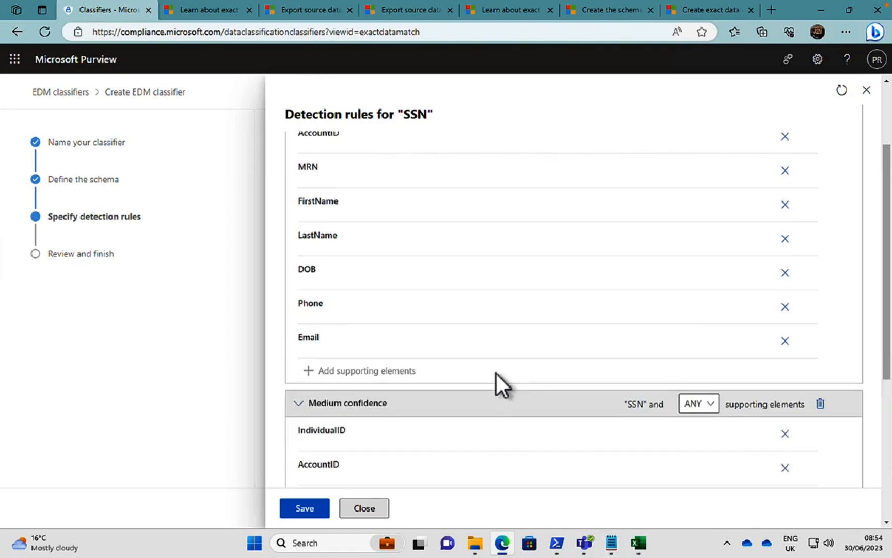
{"action": "scroll", "coordinate": [495, 371], "scroll_direction": "down", "scroll_amount": 5}
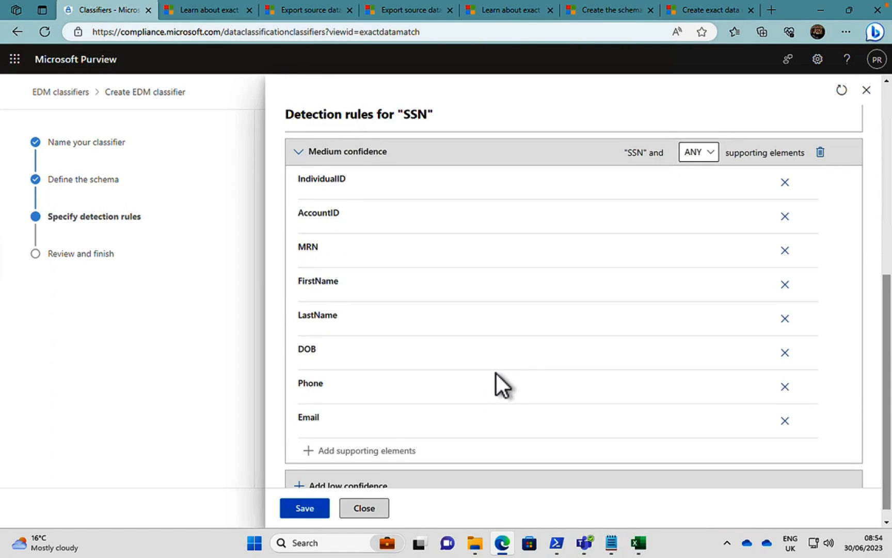
{"action": "scroll", "coordinate": [496, 374], "scroll_direction": "up", "scroll_amount": 6}
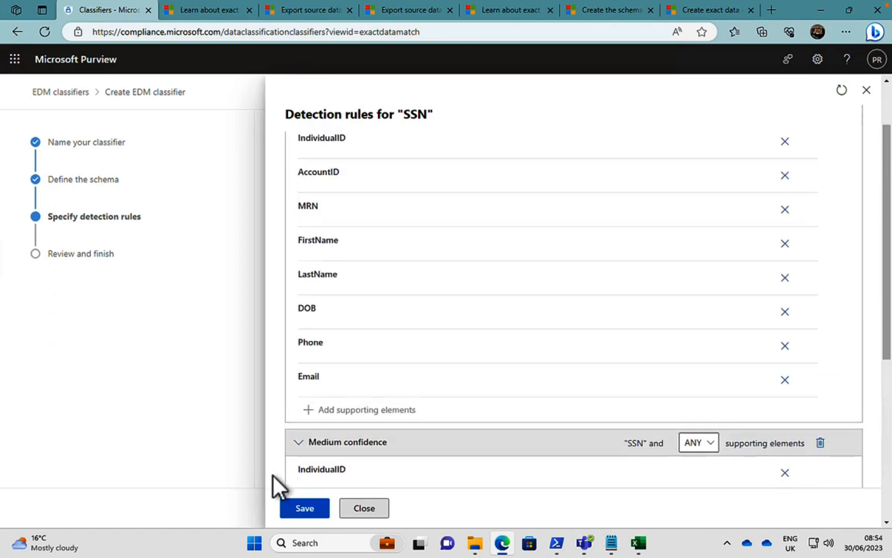
{"action": "left_click", "coordinate": [364, 511]}
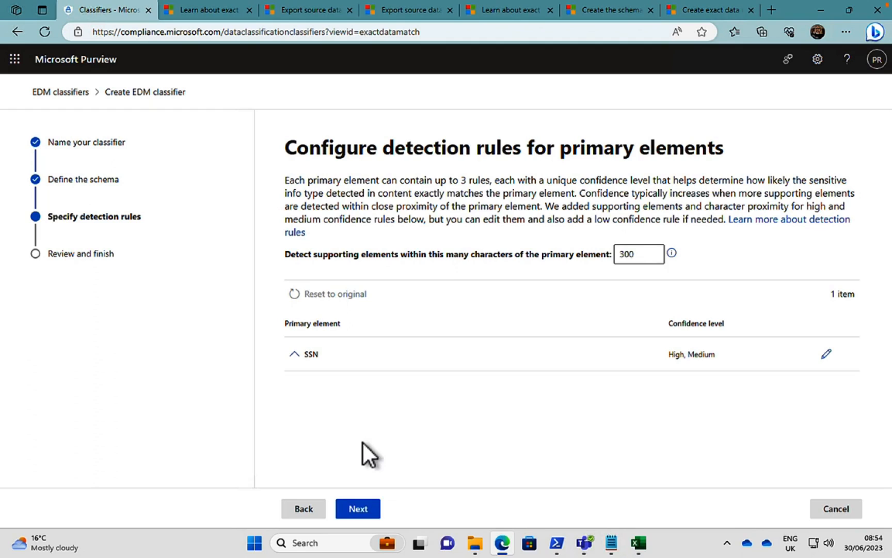
Continue to the settings review and submit the US Healthcare Classifier.
{"action": "left_click", "coordinate": [358, 508]}
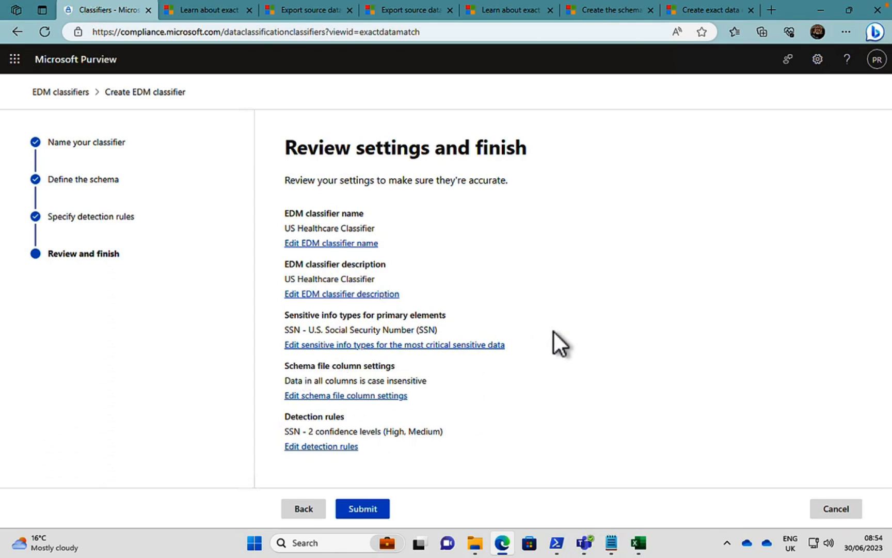
{"action": "left_click", "coordinate": [368, 508]}
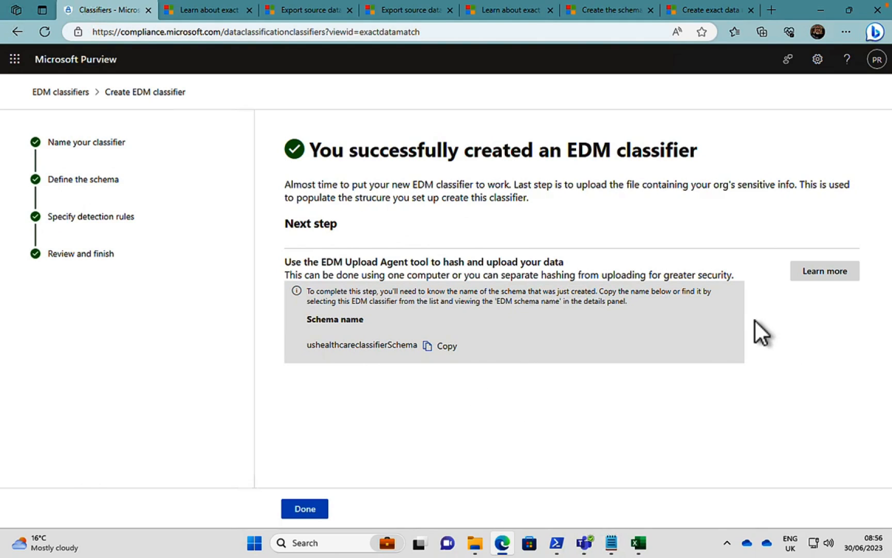
Open the article on hashing and uploading the data in a new browser tab, return to the classifier wizard, and finish it.
{"action": "left_click", "coordinate": [828, 273]}
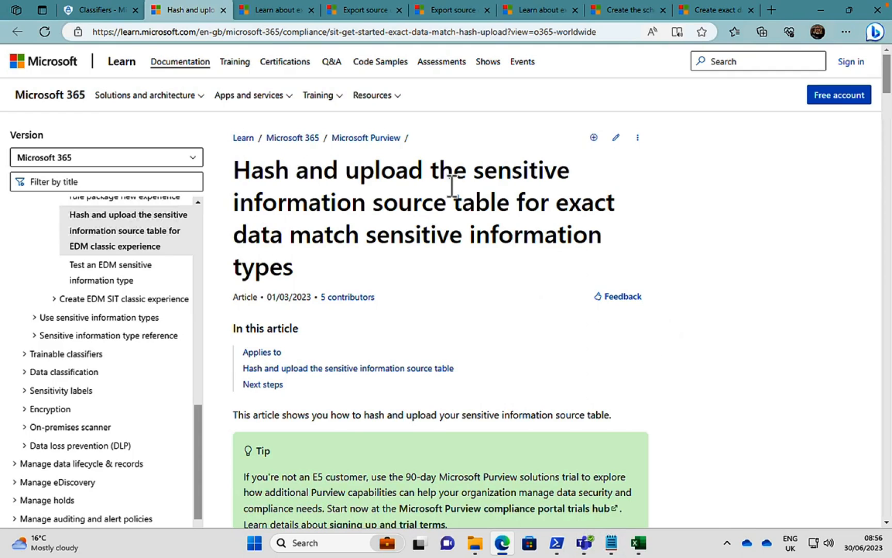
{"action": "left_click", "coordinate": [99, 11]}
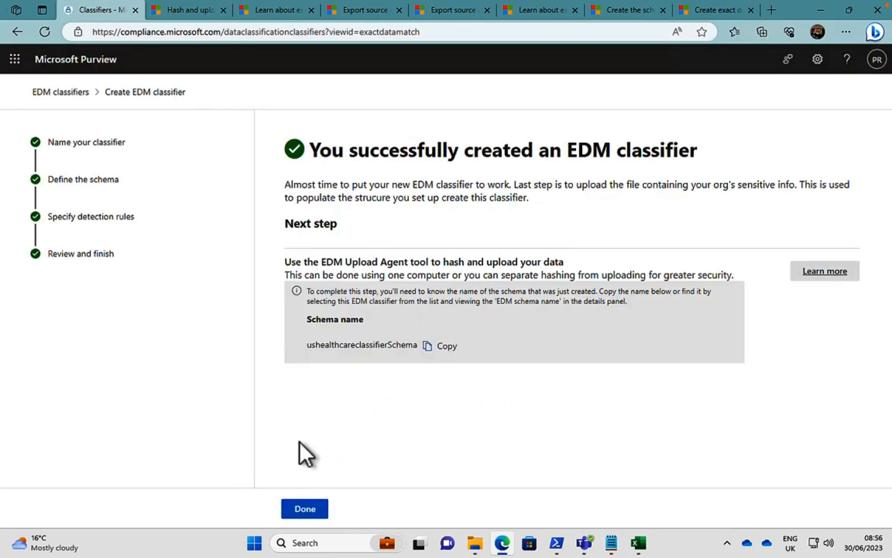
{"action": "left_click", "coordinate": [303, 507]}
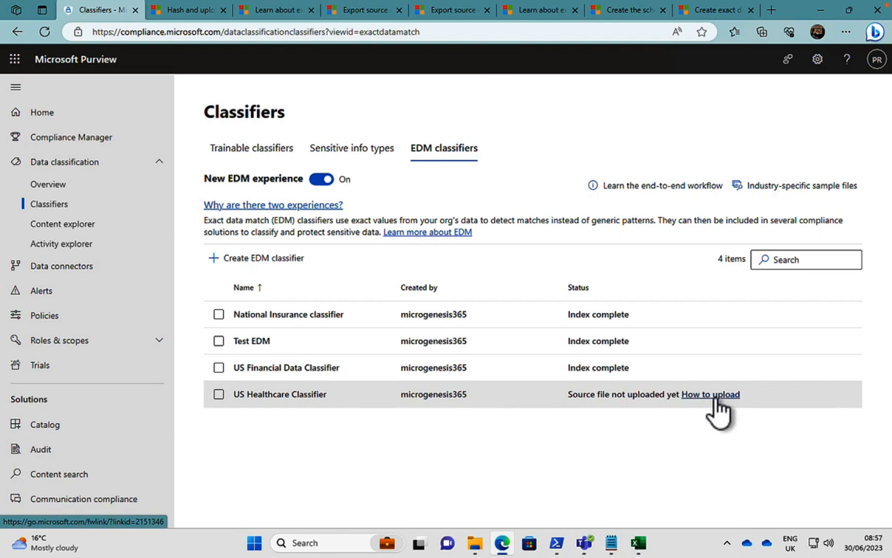
Switch to the hash and upload article and read the phases, one-computer and separated upload scenarios, and the important note on downloading the schema.
{"action": "left_click", "coordinate": [178, 12]}
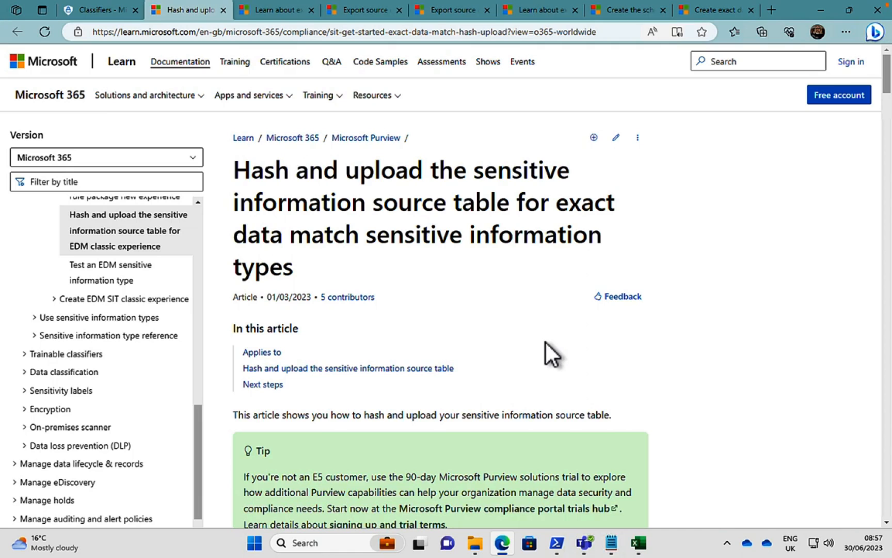
{"action": "scroll", "coordinate": [546, 342], "scroll_direction": "down", "scroll_amount": 3}
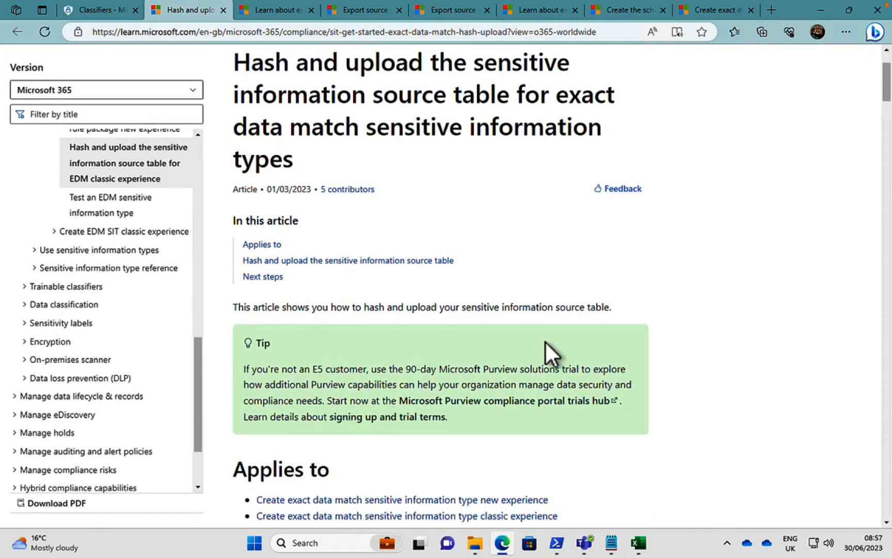
{"action": "scroll", "coordinate": [545, 342], "scroll_direction": "down", "scroll_amount": 4}
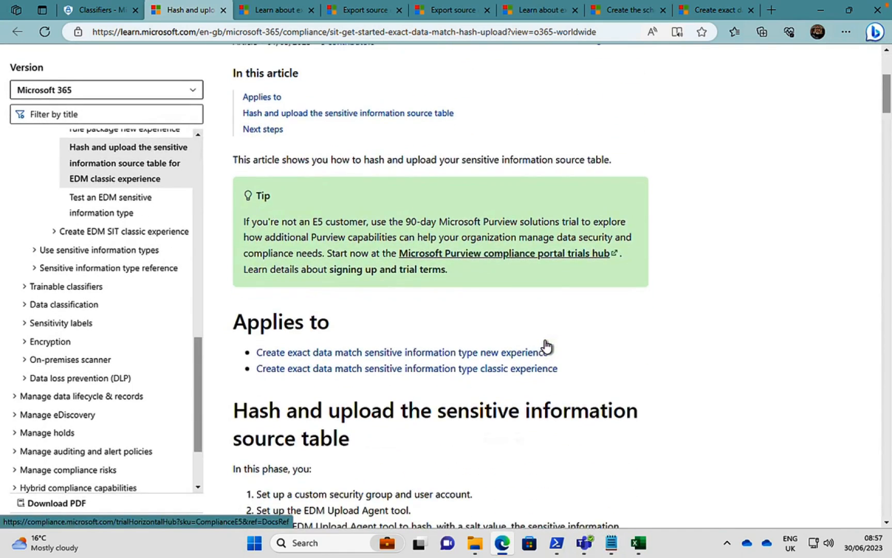
{"action": "scroll", "coordinate": [546, 345], "scroll_direction": "down", "scroll_amount": 1}
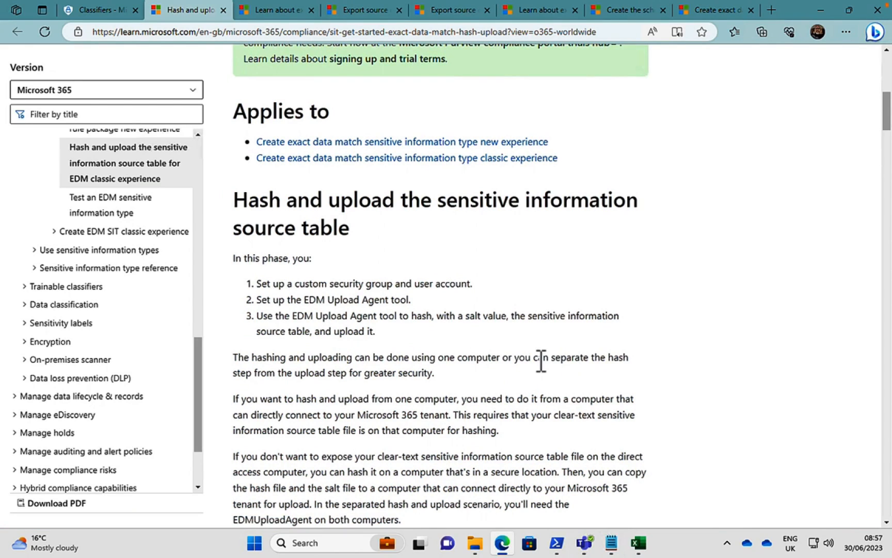
{"action": "scroll", "coordinate": [540, 360], "scroll_direction": "down", "scroll_amount": 1}
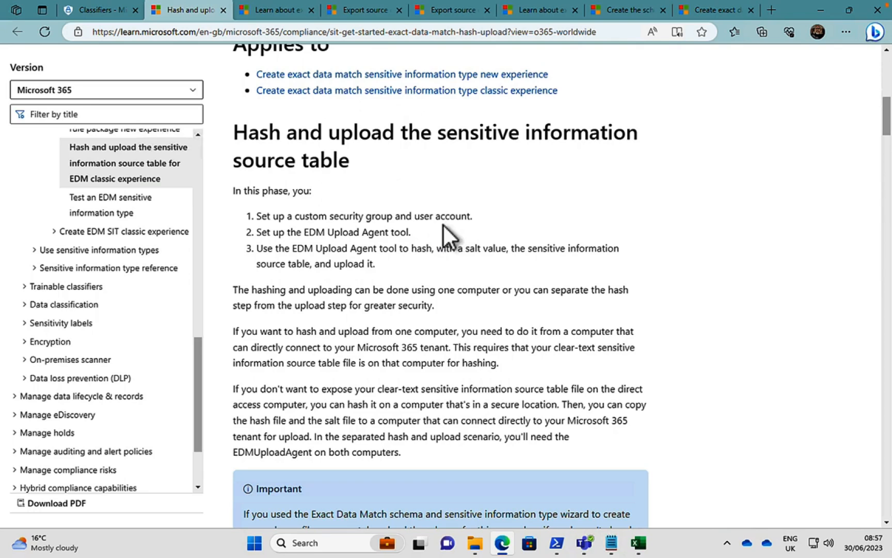
{"action": "scroll", "coordinate": [475, 265], "scroll_direction": "down", "scroll_amount": 1}
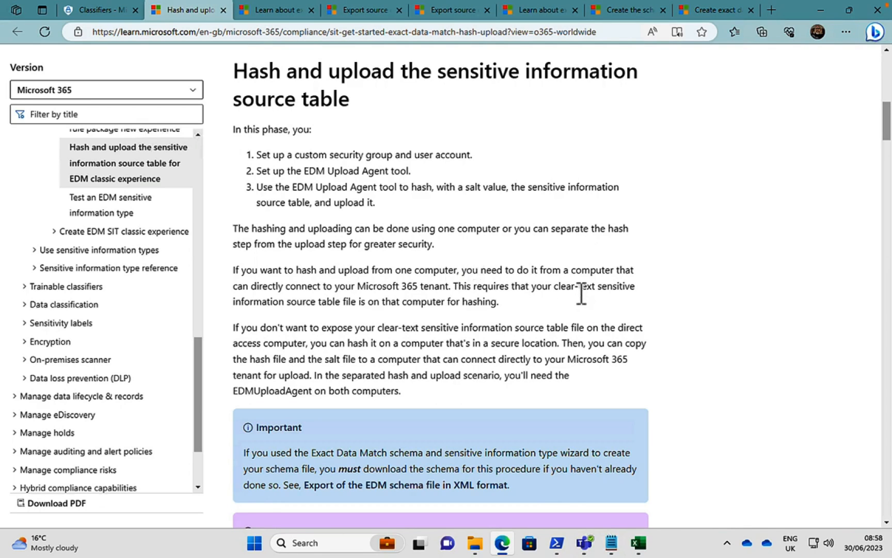
{"action": "scroll", "coordinate": [581, 294], "scroll_direction": "down", "scroll_amount": 3}
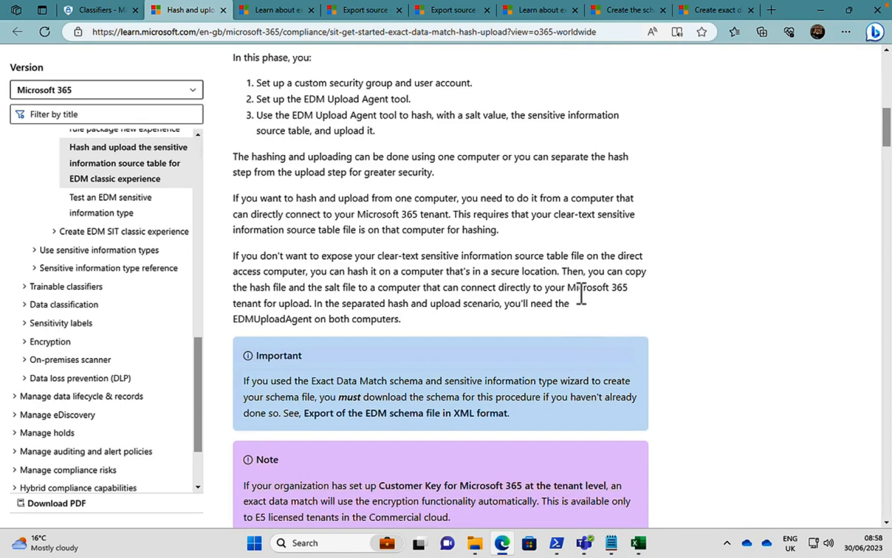
Read the article's best practices, data formatting checks, prerequisites, and the setup of the EDM_DataUploaders security group and user account.
{"action": "scroll", "coordinate": [581, 293], "scroll_direction": "down", "scroll_amount": 5}
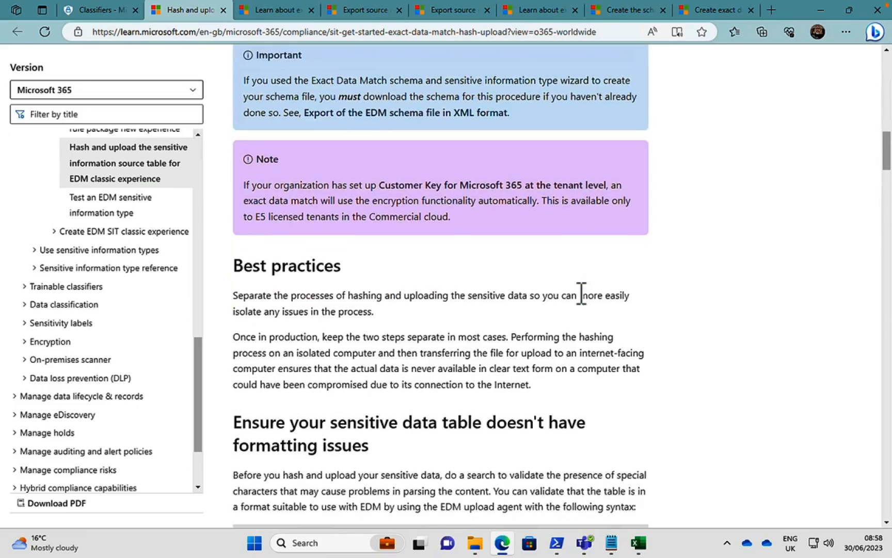
{"action": "scroll", "coordinate": [581, 293], "scroll_direction": "down", "scroll_amount": 4}
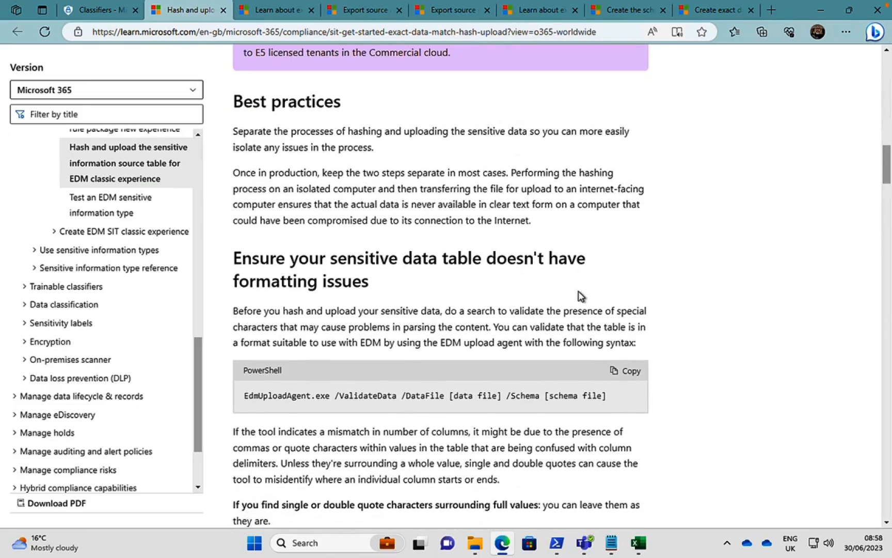
{"action": "scroll", "coordinate": [581, 294], "scroll_direction": "down", "scroll_amount": 4}
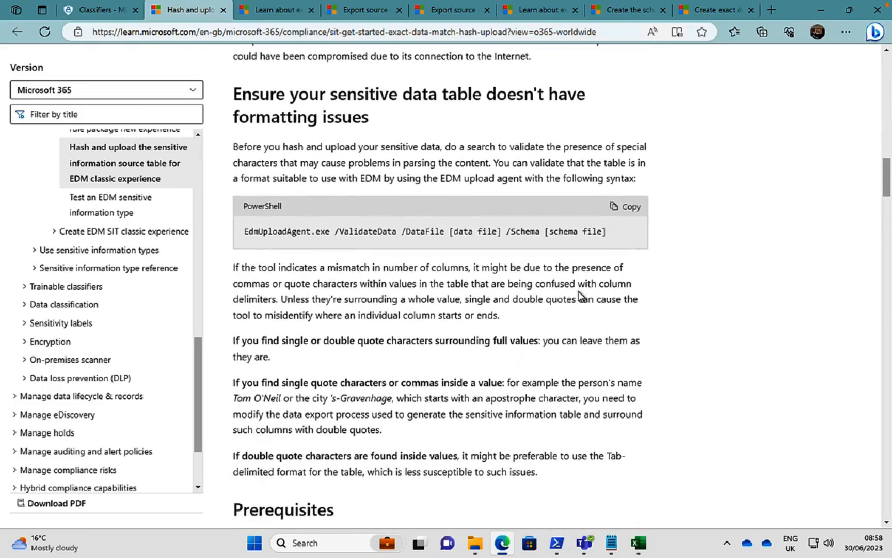
{"action": "scroll", "coordinate": [582, 295], "scroll_direction": "down", "scroll_amount": 5}
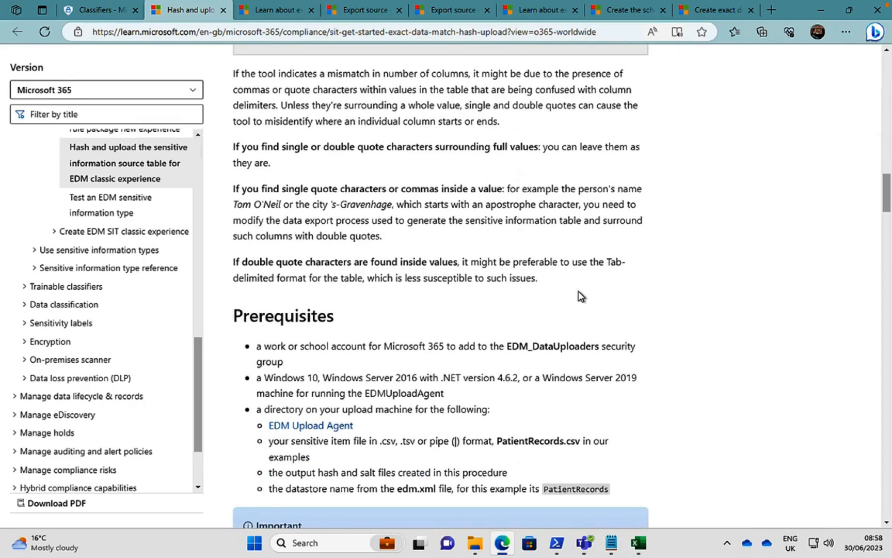
{"action": "scroll", "coordinate": [580, 295], "scroll_direction": "down", "scroll_amount": 2}
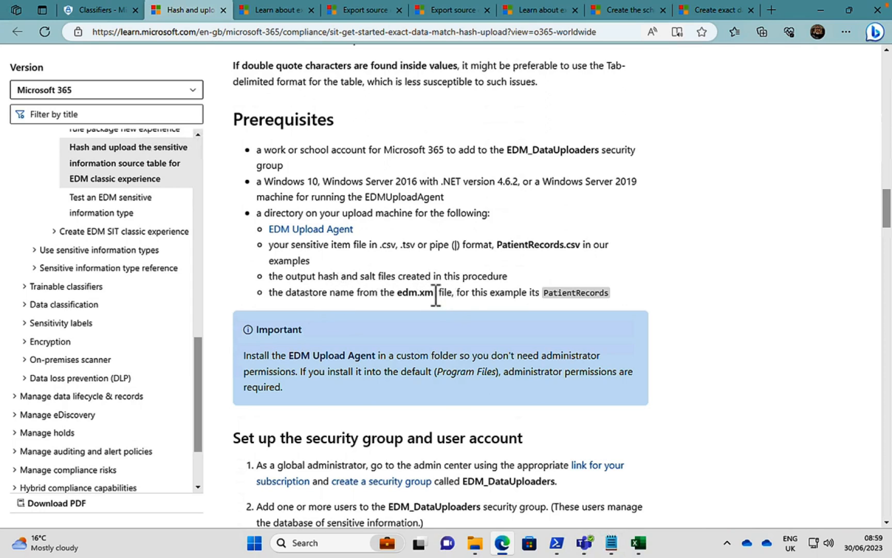
{"action": "scroll", "coordinate": [634, 314], "scroll_direction": "down", "scroll_amount": 1}
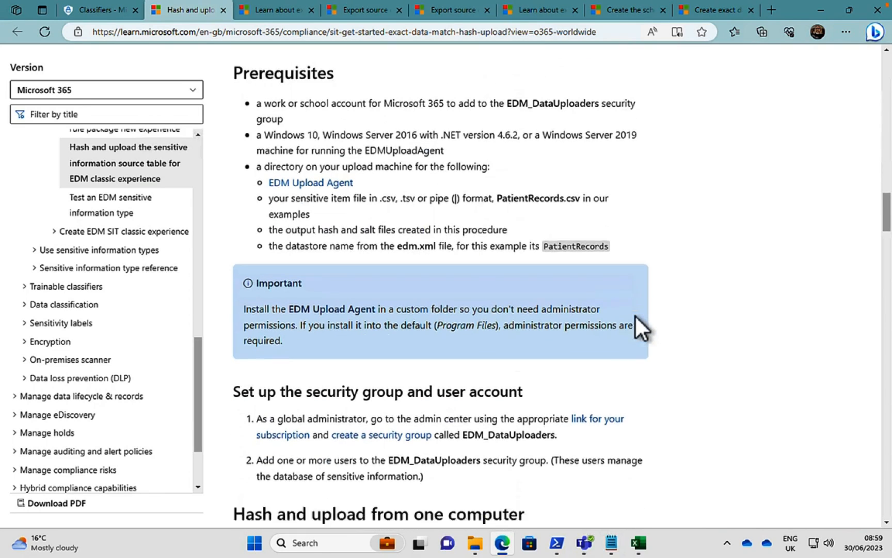
{"action": "scroll", "coordinate": [634, 315], "scroll_direction": "up", "scroll_amount": 1}
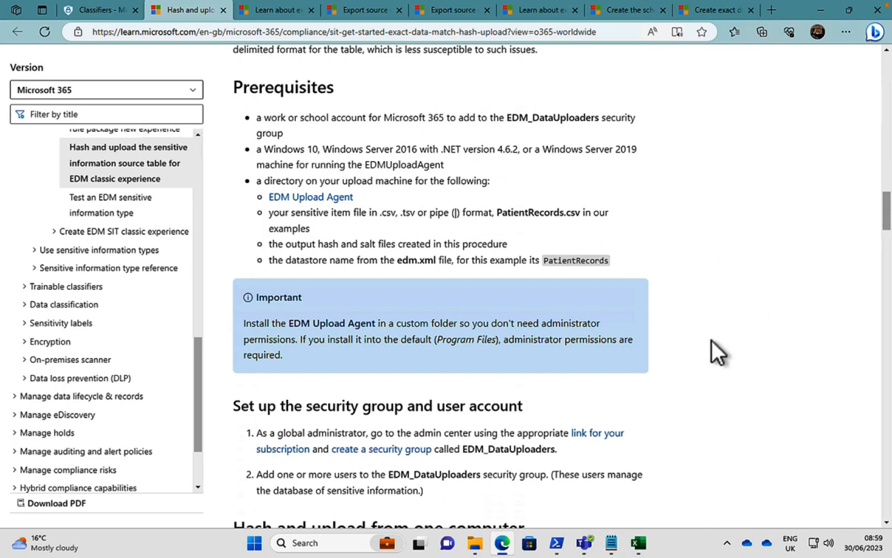
{"action": "scroll", "coordinate": [708, 428], "scroll_direction": "down", "scroll_amount": 3}
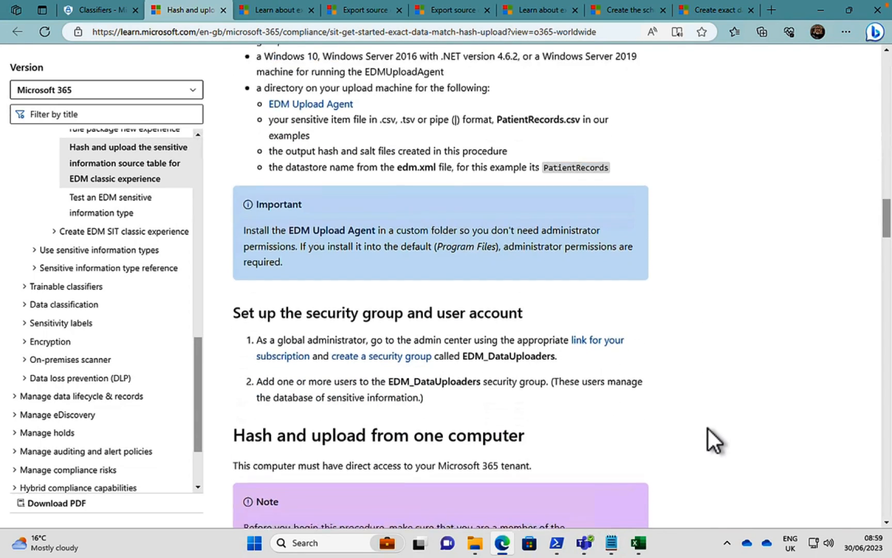
{"action": "scroll", "coordinate": [709, 428], "scroll_direction": "down", "scroll_amount": 2}
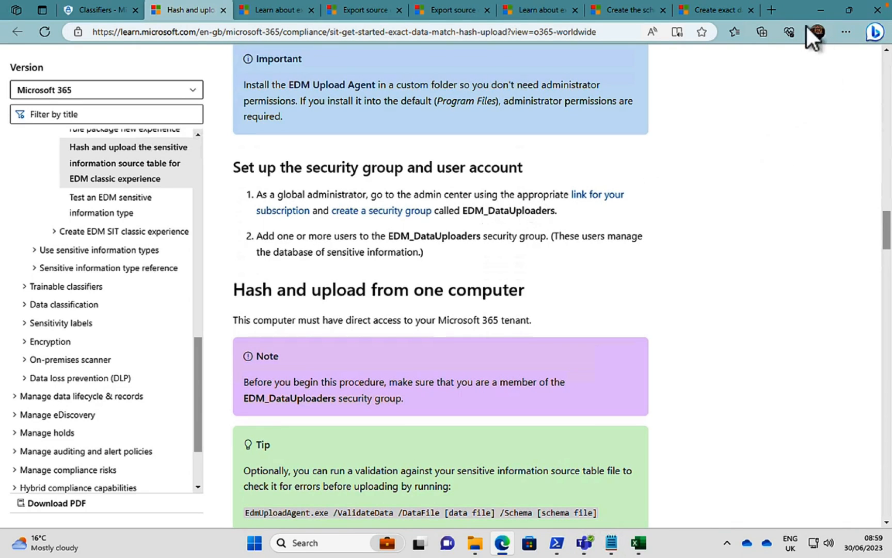
Open the Microsoft 365 admin center in a new browser tab, signing in with the first listed account, and list the active security groups.
{"action": "left_click", "coordinate": [769, 11]}
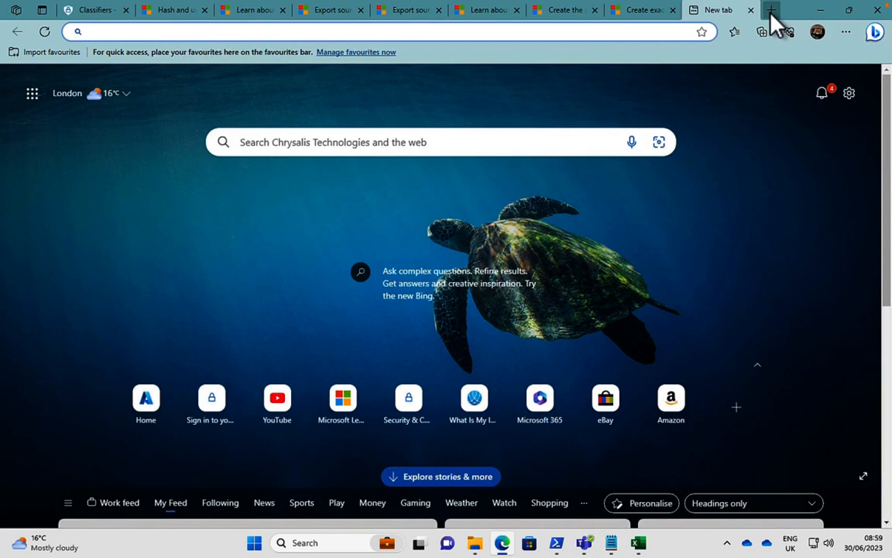
{"action": "type", "text": "admin.microsoft.com"}
{"action": "key", "text": "Return"}
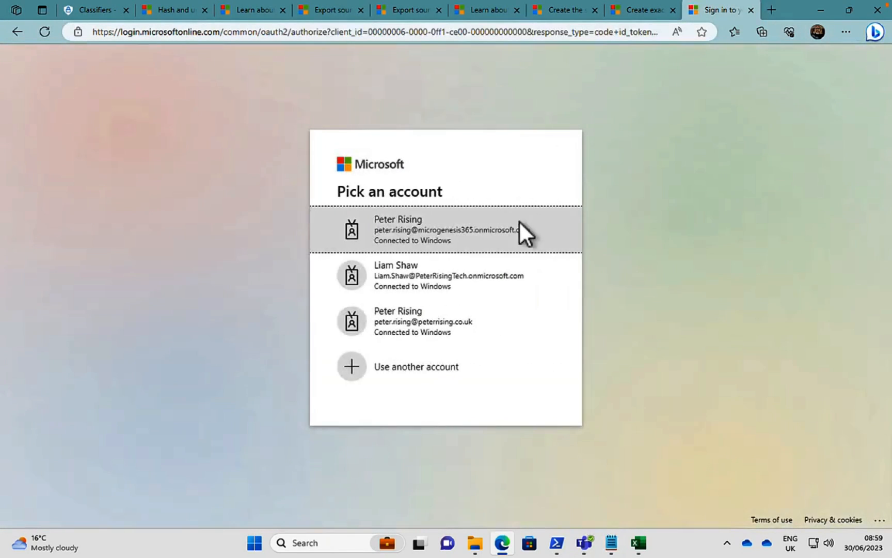
{"action": "left_click", "coordinate": [446, 228]}
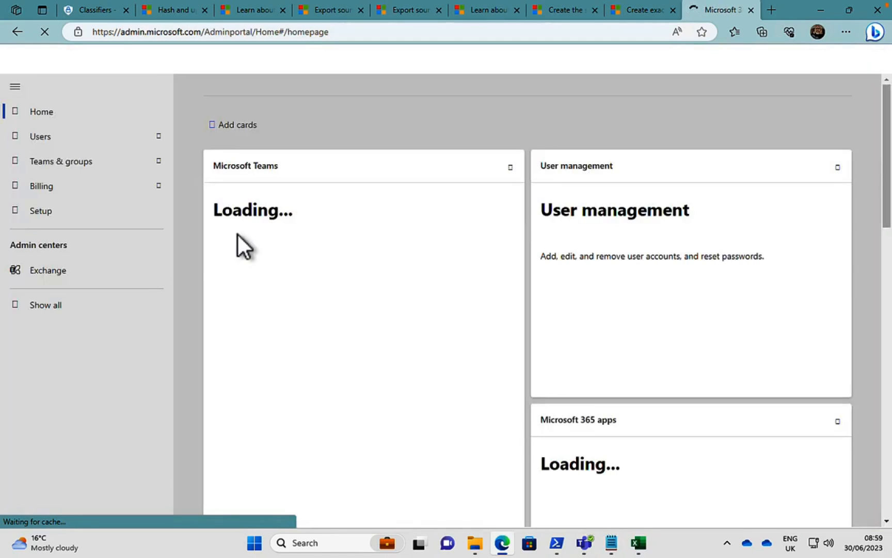
{"action": "left_click", "coordinate": [160, 163]}
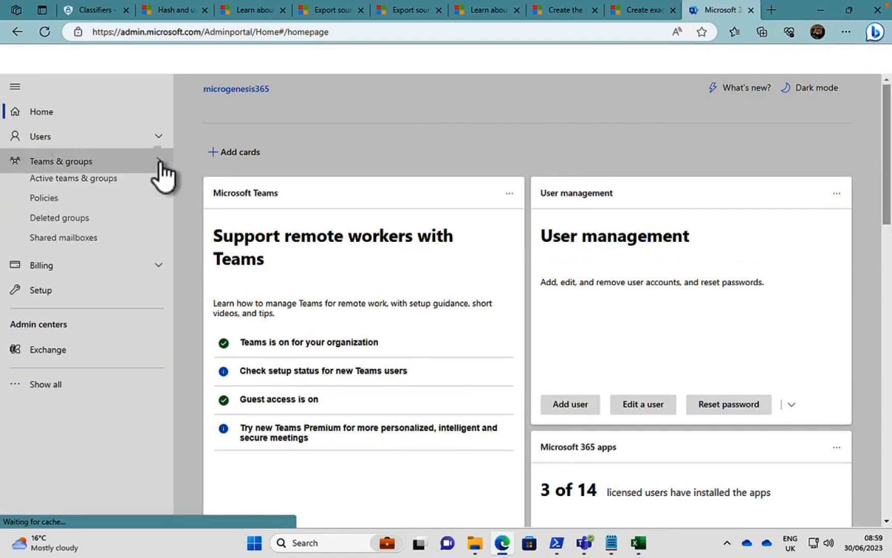
{"action": "left_click", "coordinate": [112, 189]}
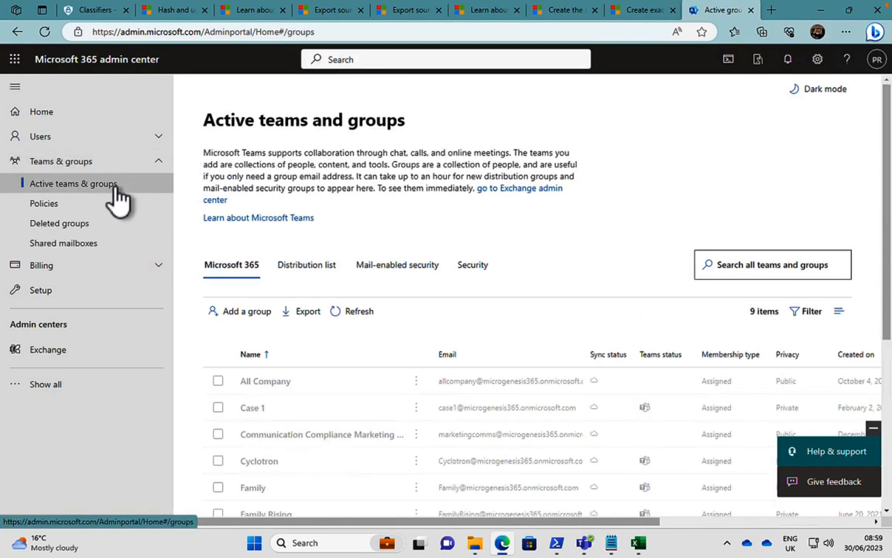
{"action": "left_click", "coordinate": [472, 269]}
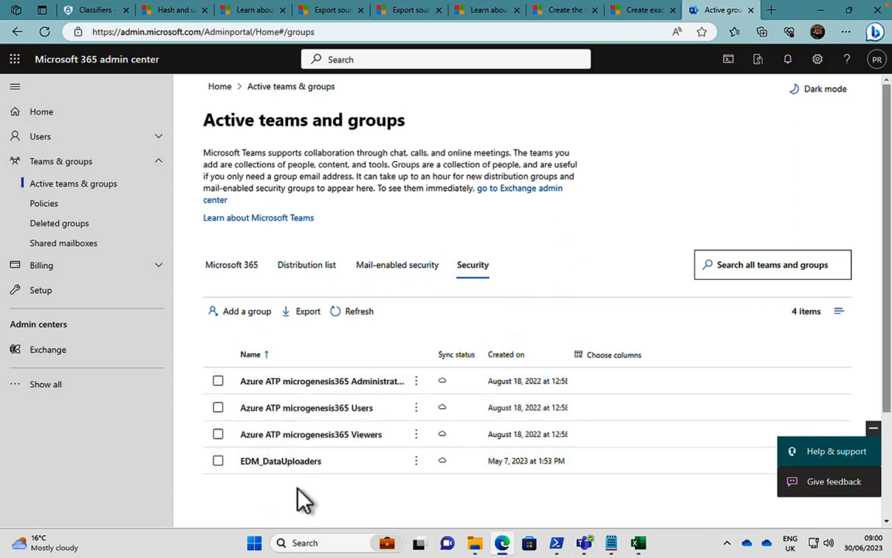
Check the owners and members of the EDM_DataUploaders security group, and close its details.
{"action": "left_click", "coordinate": [290, 461]}
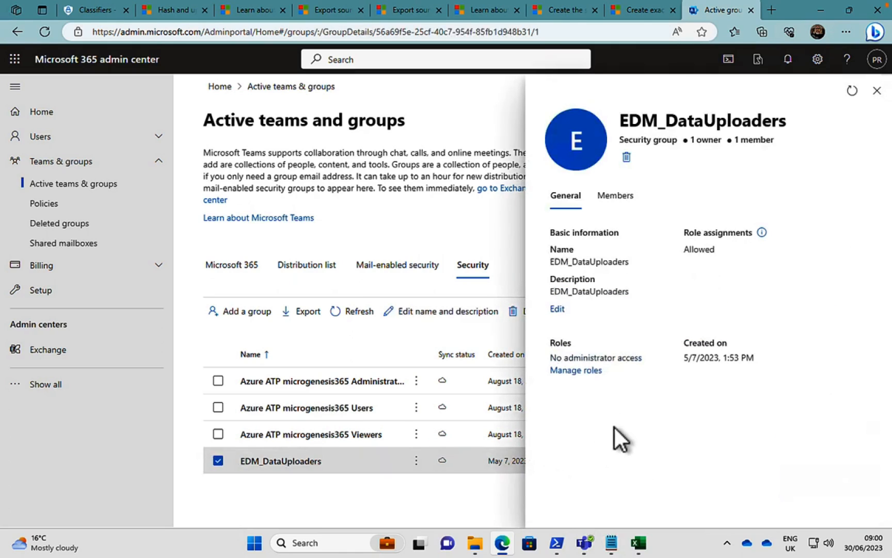
{"action": "left_click", "coordinate": [617, 197]}
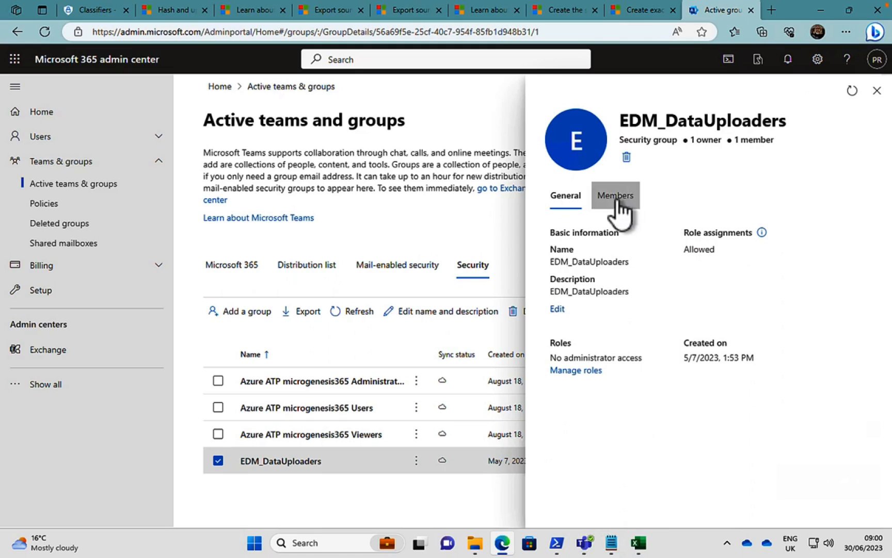
{"action": "left_click", "coordinate": [617, 200]}
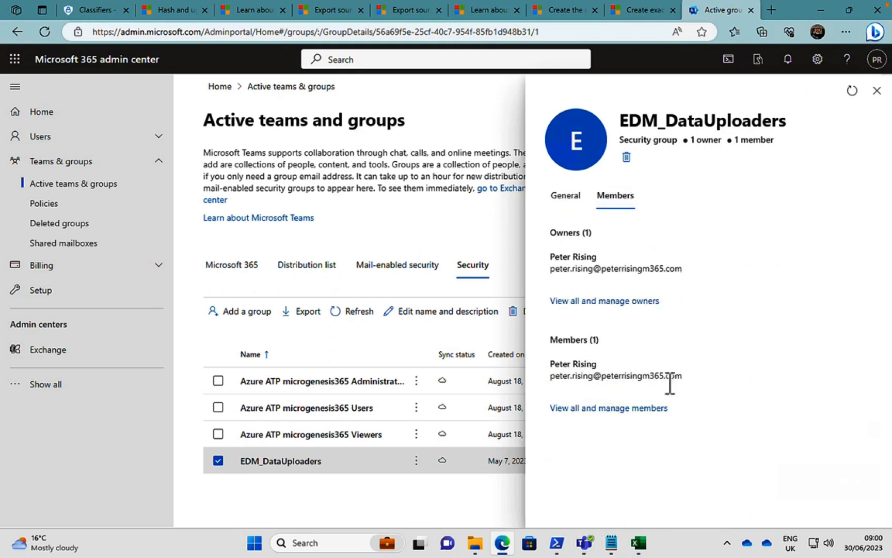
{"action": "left_click", "coordinate": [877, 90]}
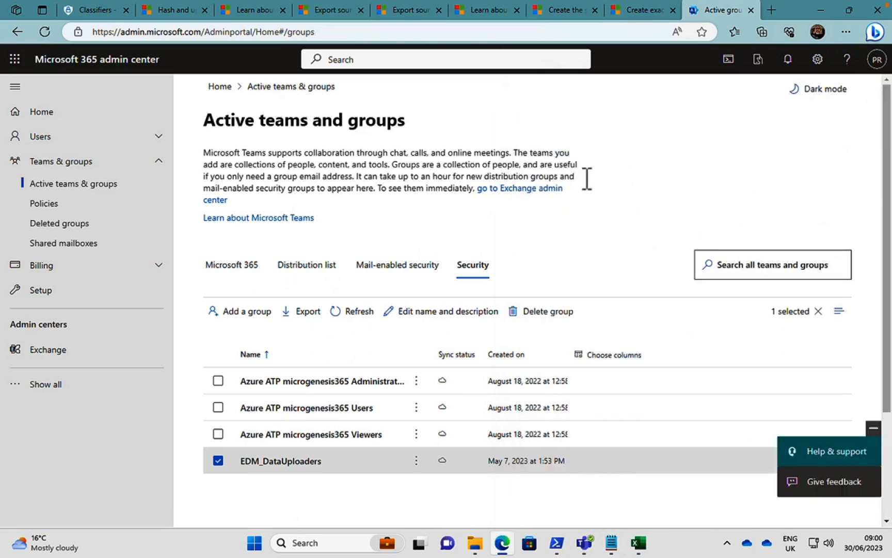
Return to the hash and upload article, open the EDM Upload Agent link from the prerequisites in a new browser tab, and switch to it.
{"action": "left_click", "coordinate": [644, 9]}
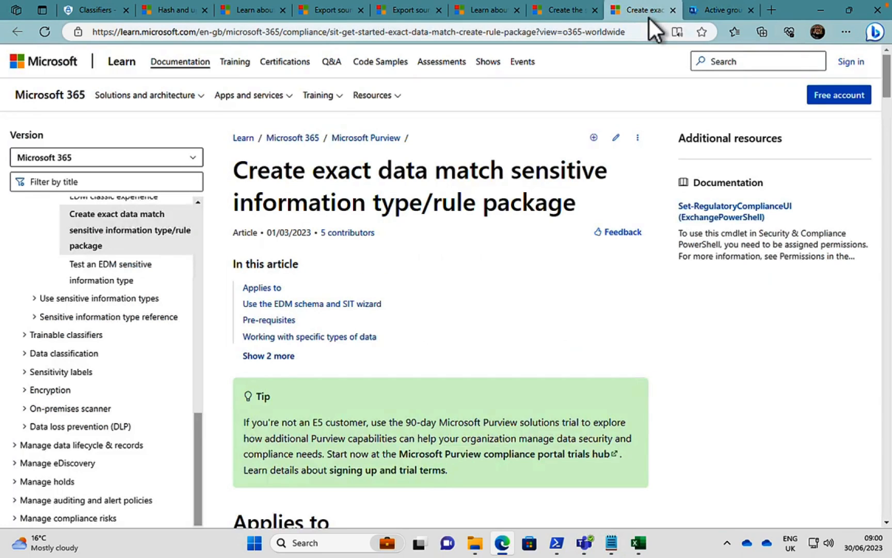
{"action": "left_click", "coordinate": [177, 11]}
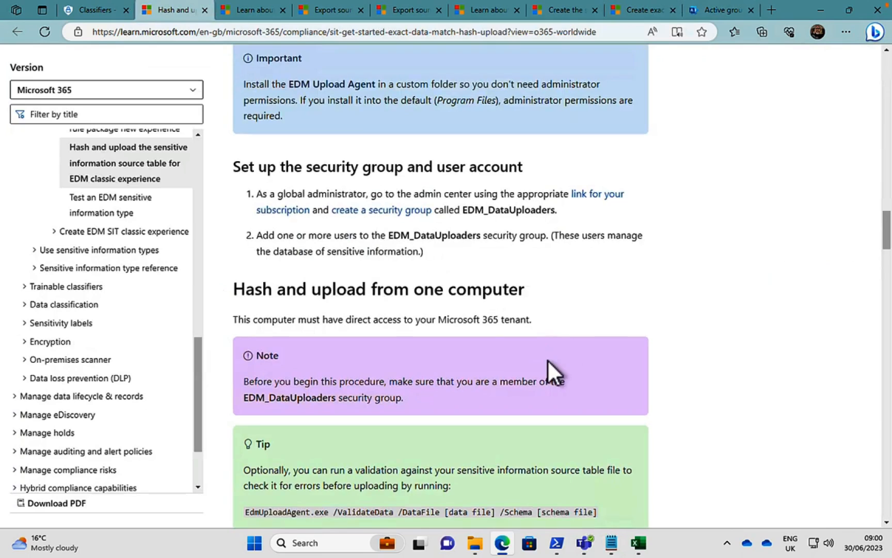
{"action": "scroll", "coordinate": [547, 360], "scroll_direction": "down", "scroll_amount": 2}
{"action": "scroll", "coordinate": [547, 359], "scroll_direction": "down", "scroll_amount": 1}
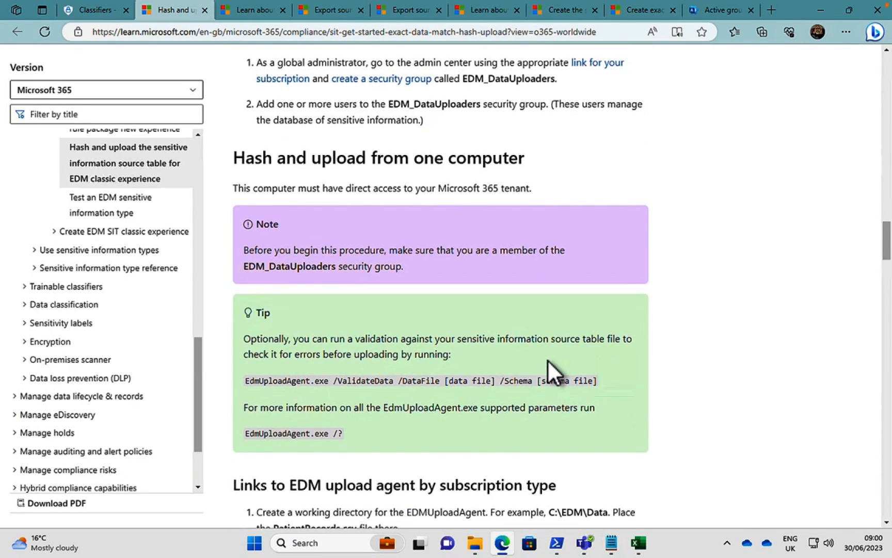
{"action": "scroll", "coordinate": [547, 359], "scroll_direction": "up", "scroll_amount": 1}
{"action": "scroll", "coordinate": [547, 359], "scroll_direction": "up", "scroll_amount": 2}
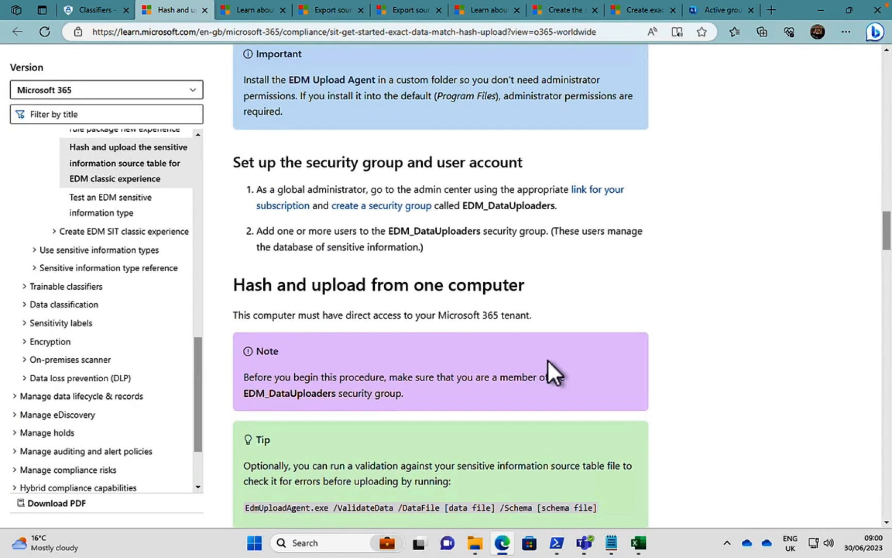
{"action": "scroll", "coordinate": [547, 358], "scroll_direction": "up", "scroll_amount": 1}
{"action": "scroll", "coordinate": [548, 360], "scroll_direction": "up", "scroll_amount": 4}
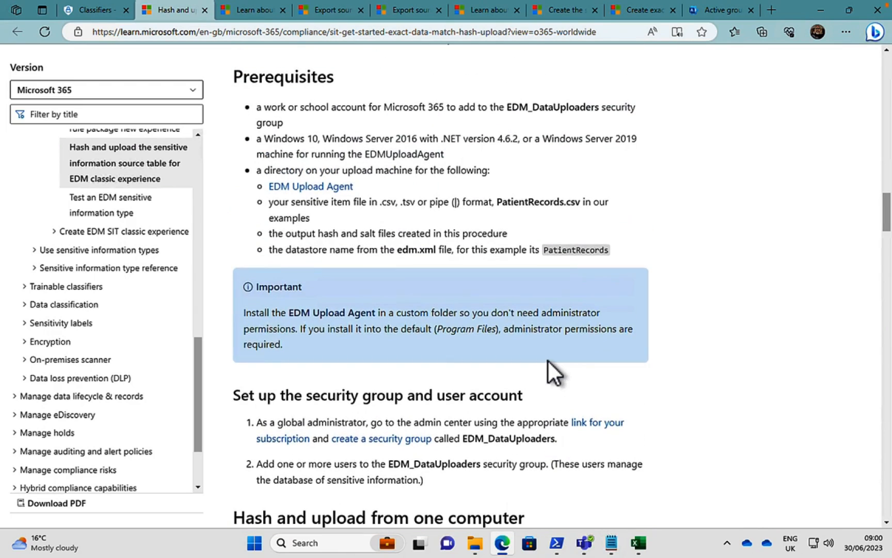
{"action": "right_click", "coordinate": [296, 189]}
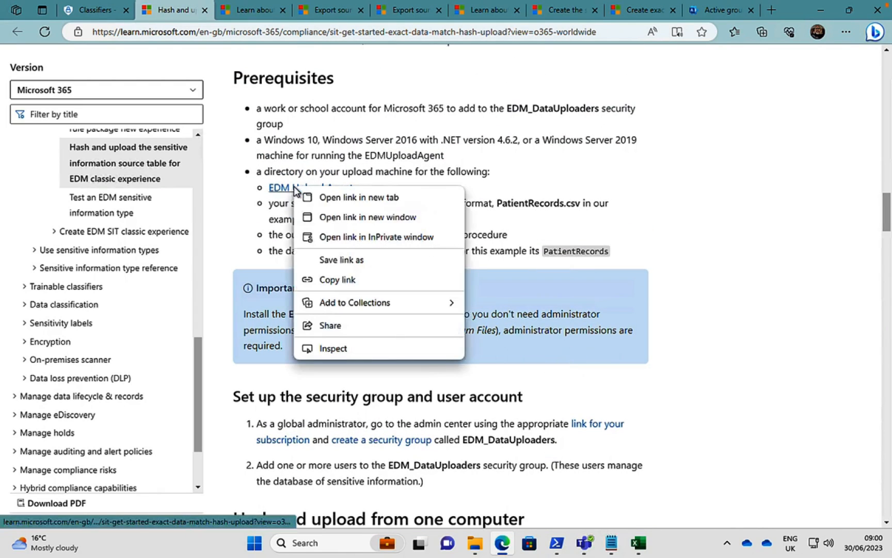
{"action": "left_click", "coordinate": [349, 198]}
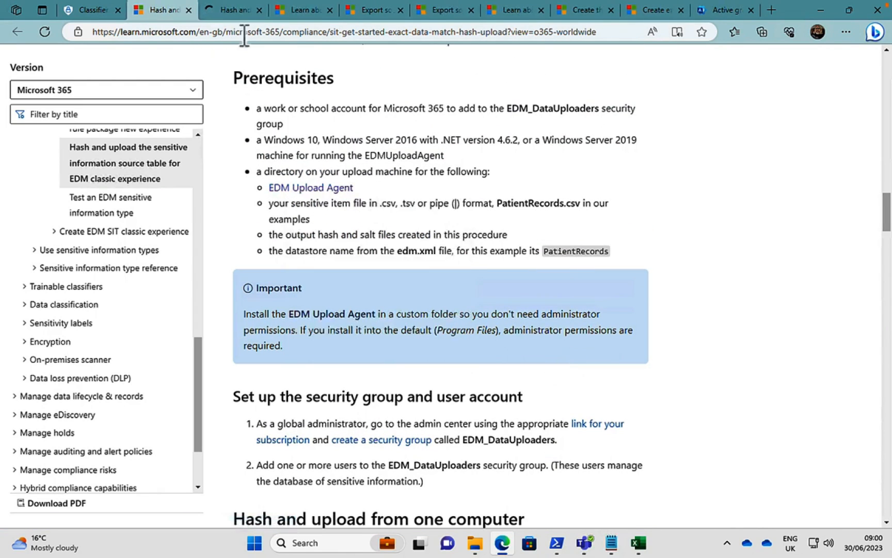
{"action": "left_click", "coordinate": [228, 10]}
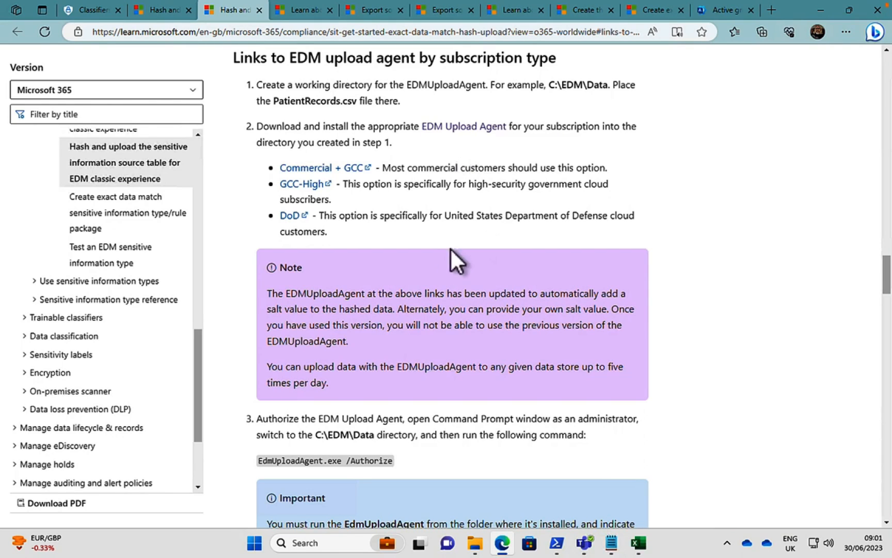
Read the EDM Upload Agent notes and authorization instructions, and highlight the command EdmUploadAgent.exe /Authorize.
{"action": "scroll", "coordinate": [502, 302], "scroll_direction": "down", "scroll_amount": 3}
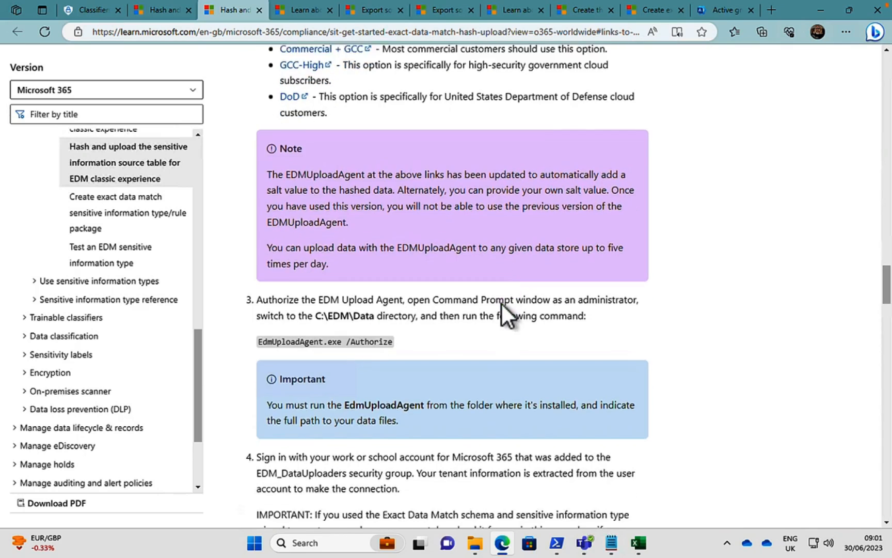
{"action": "scroll", "coordinate": [501, 302], "scroll_direction": "down", "scroll_amount": 1}
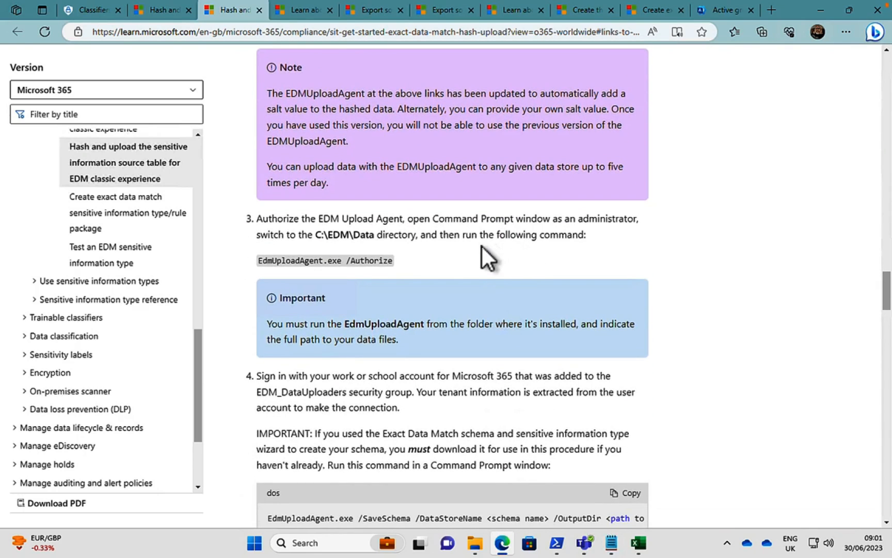
{"action": "scroll", "coordinate": [478, 256], "scroll_direction": "down", "scroll_amount": 1}
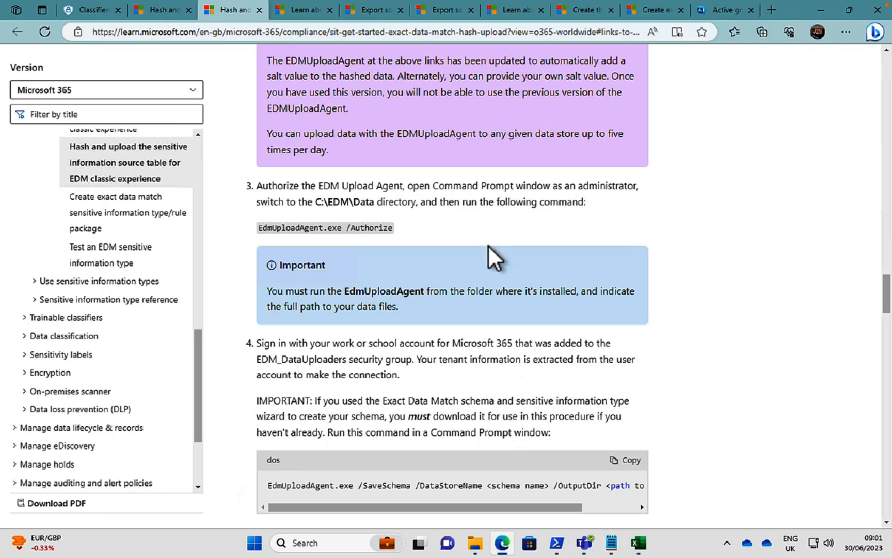
{"action": "left_click_drag", "start_coordinate": [258, 228], "coordinate": [392, 227]}
{"action": "key", "text": "ctrl+c"}
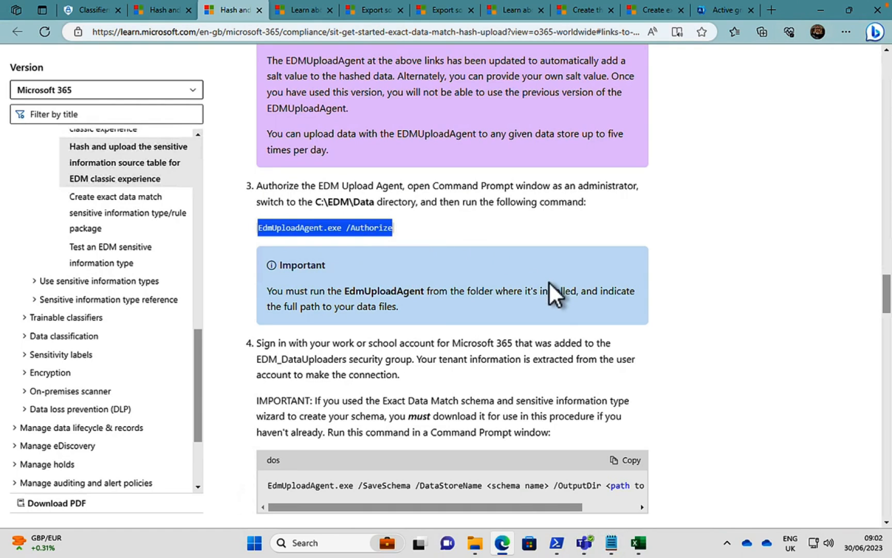
Open Command Prompt as an administrator and allow it to make changes to the device.
{"action": "left_click", "coordinate": [253, 543]}
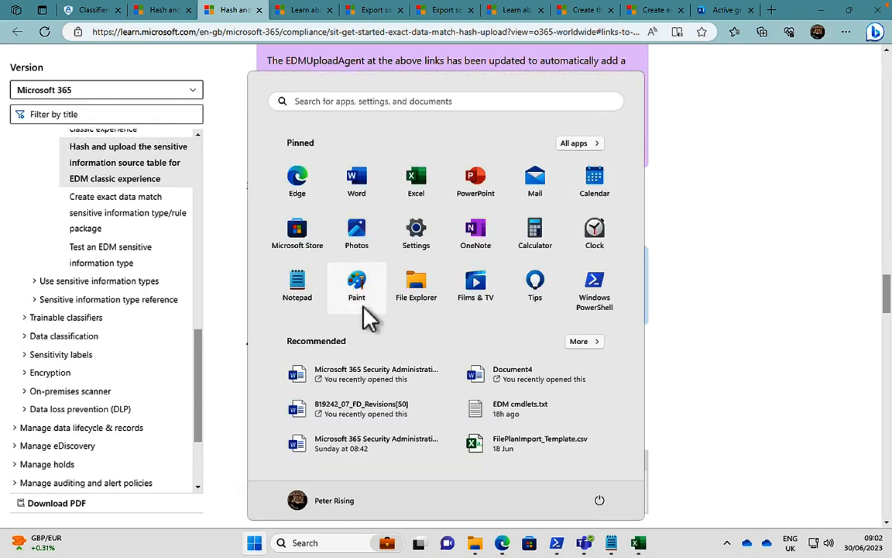
{"action": "type", "text": "cmd"}
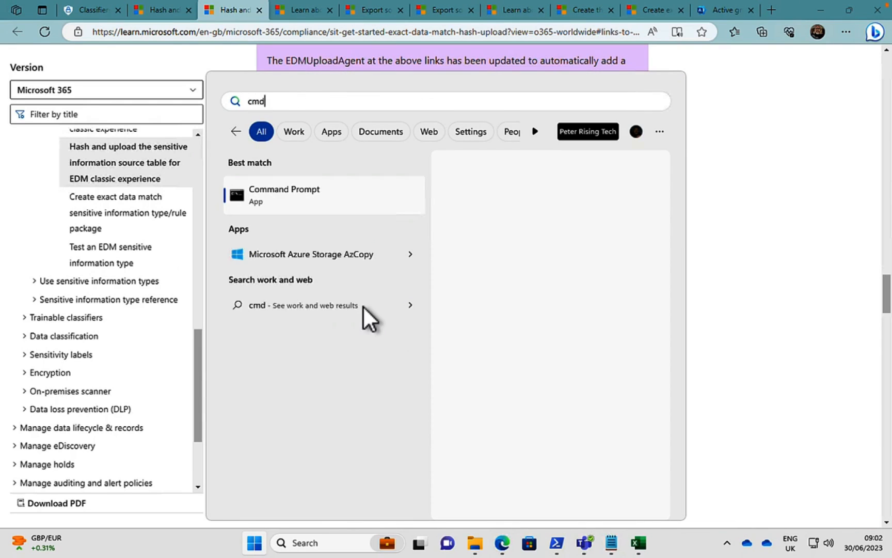
{"action": "right_click", "coordinate": [283, 189]}
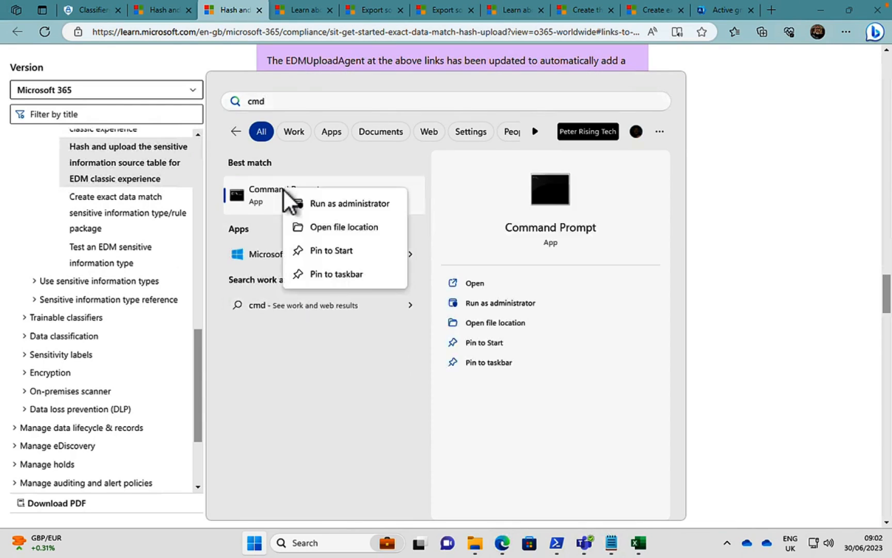
{"action": "left_click", "coordinate": [325, 203]}
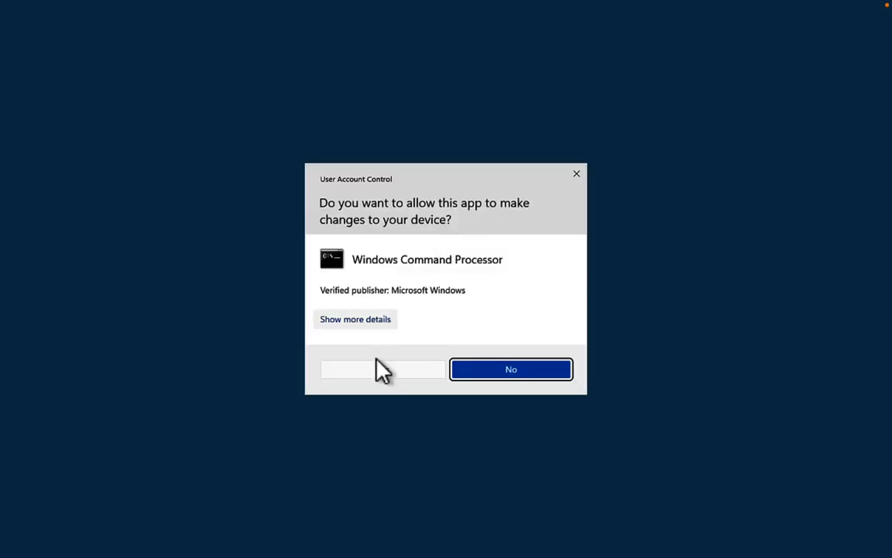
{"action": "left_click", "coordinate": [379, 369]}
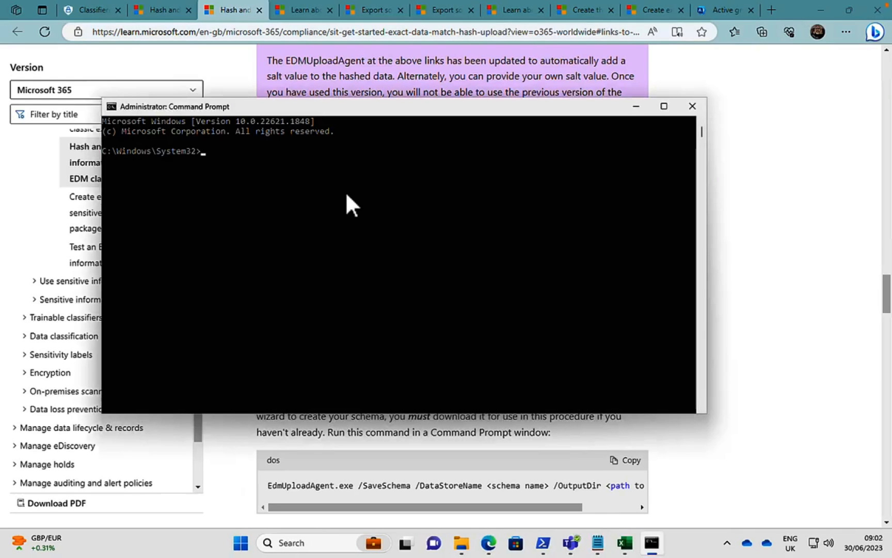
Change the working directory to C:\EDM by going up to the drive root and entering the edm folder.
{"action": "type", "text": "cd .."}
{"action": "key", "text": "Return"}
{"action": "type", "text": "cd .."}
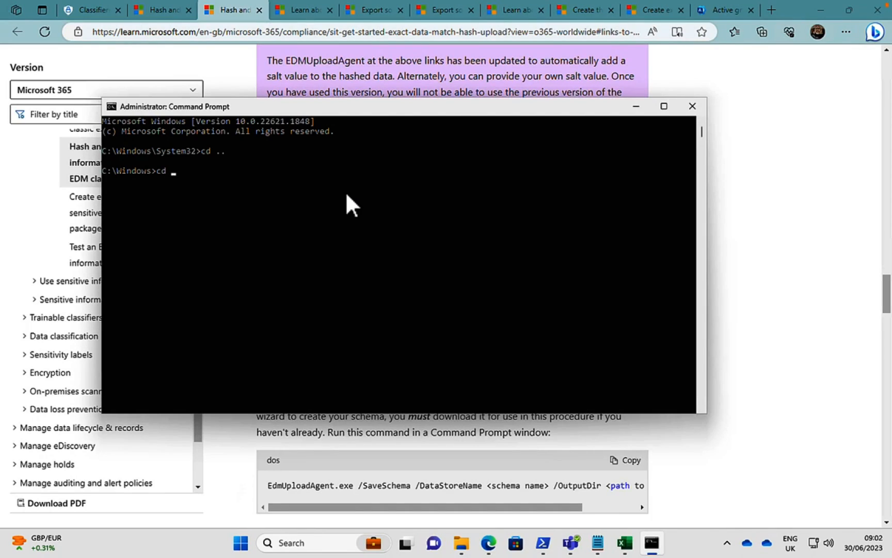
{"action": "key", "text": "Return"}
{"action": "type", "text": "cd ced"}
{"action": "key", "text": "BackSpace"}
{"action": "key", "text": "BackSpace"}
{"action": "key", "text": "BackSpace"}
{"action": "type", "text": "edm"}
{"action": "key", "text": "Return"}
Run EdmUploadAgent.exe /Authorize and sign in with the second listed account.
{"action": "right_click", "coordinate": [185, 219]}
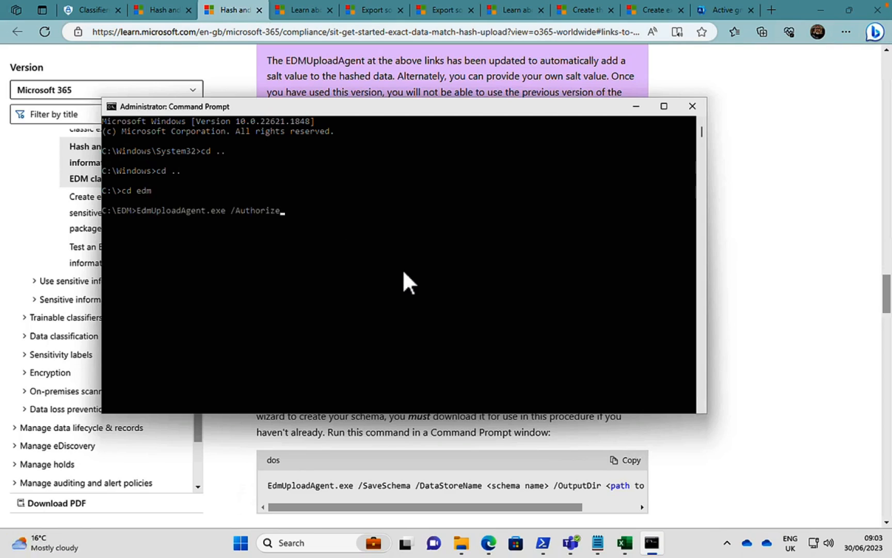
{"action": "key", "text": "Return"}
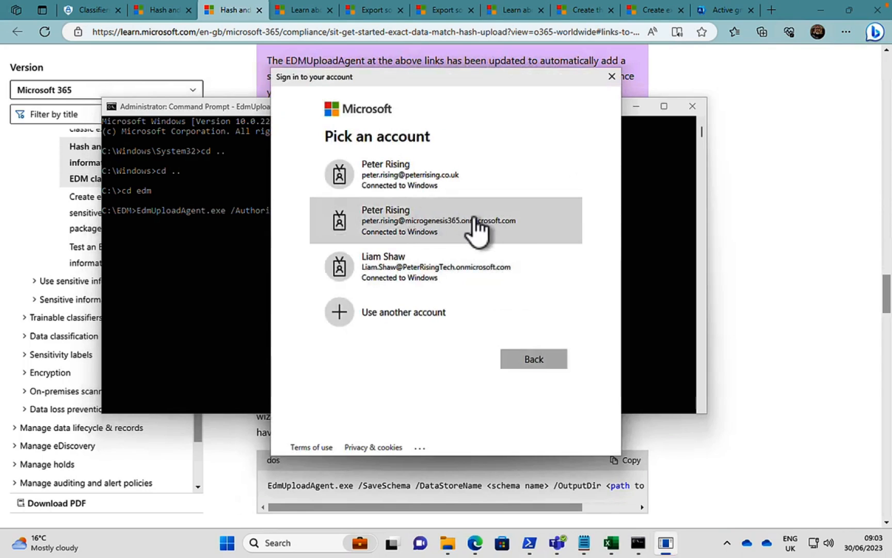
{"action": "left_click", "coordinate": [440, 229]}
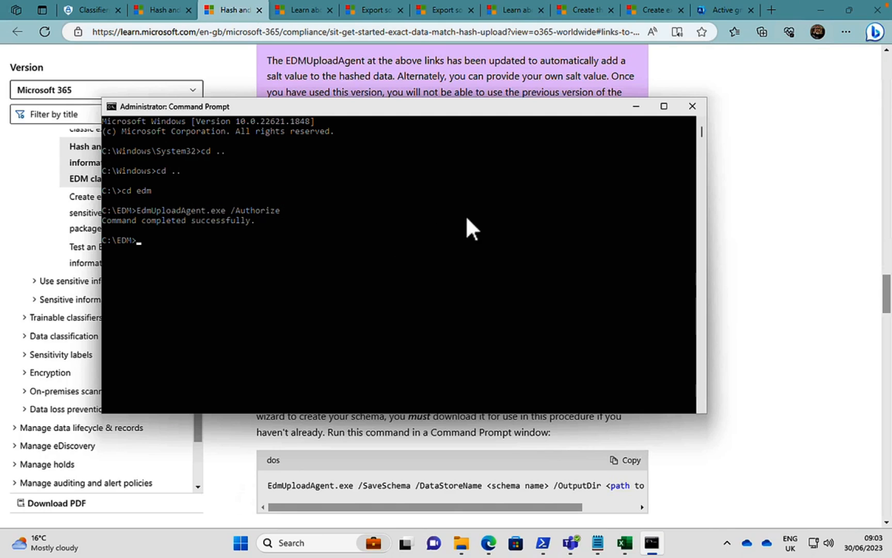
Check the article's schema download instructions, and copy the EDM schema name from the US Healthcare Classifier's details in Microsoft Purview.
{"action": "left_click", "coordinate": [814, 322]}
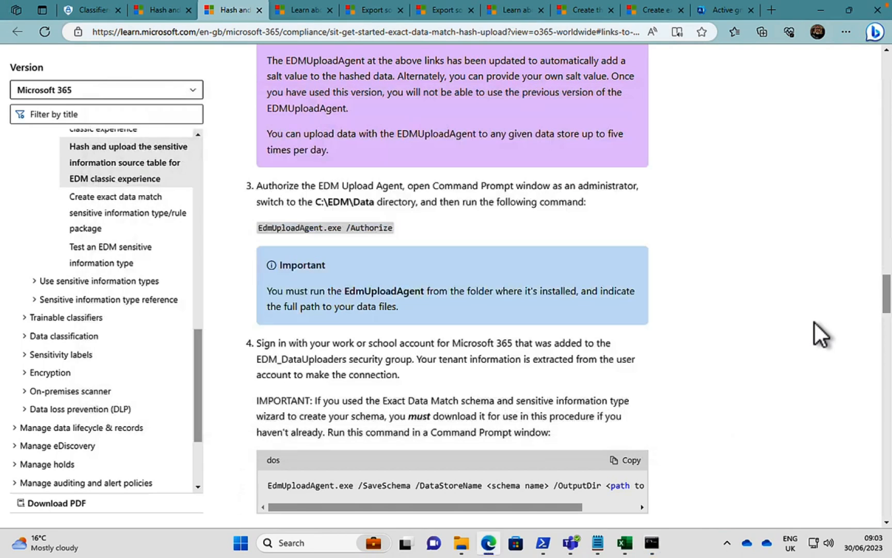
{"action": "scroll", "coordinate": [769, 343], "scroll_direction": "down", "scroll_amount": 3}
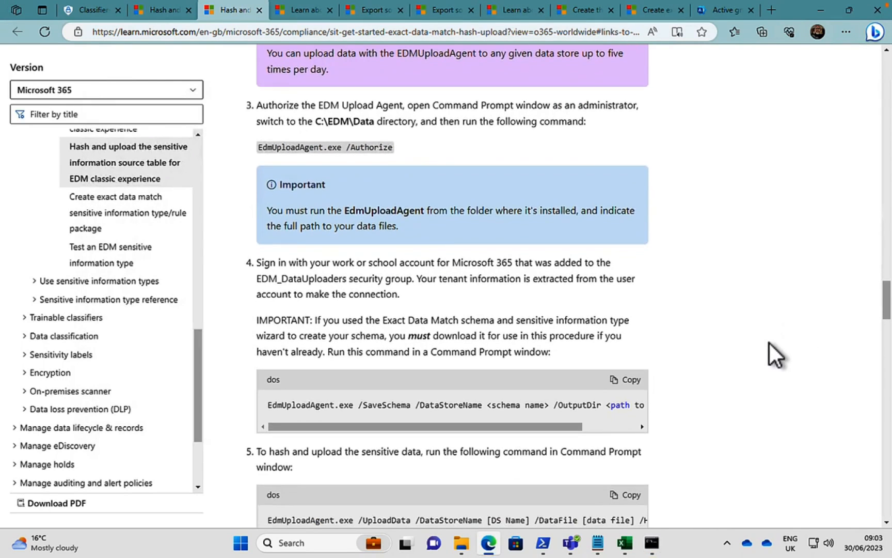
{"action": "scroll", "coordinate": [769, 343], "scroll_direction": "down", "scroll_amount": 1}
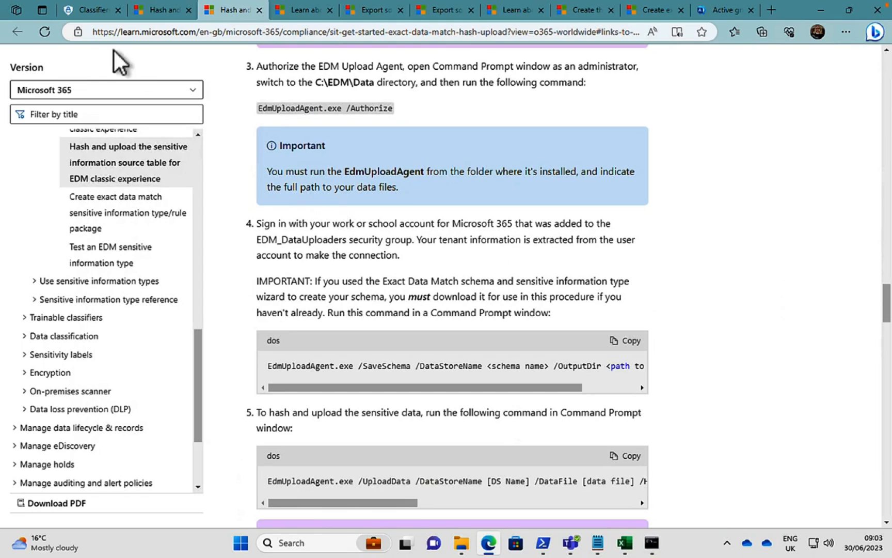
{"action": "left_click", "coordinate": [84, 13]}
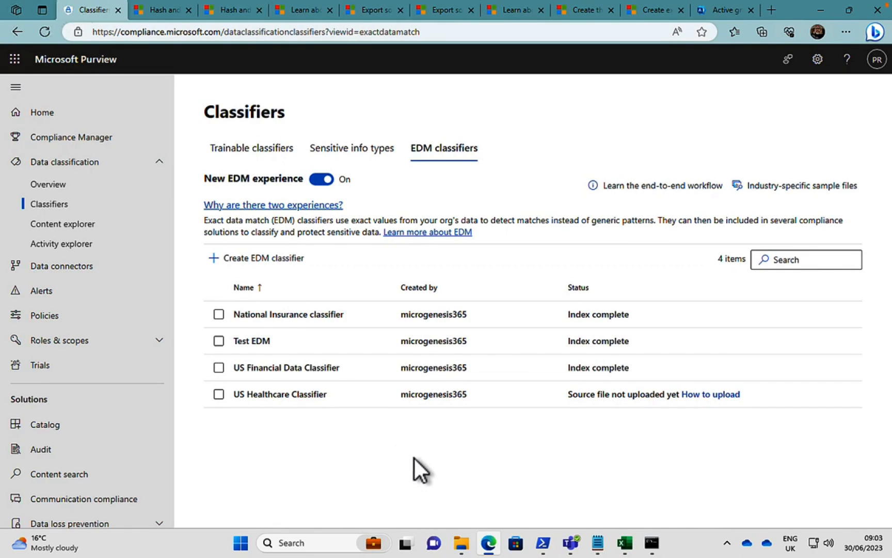
{"action": "left_click", "coordinate": [271, 395]}
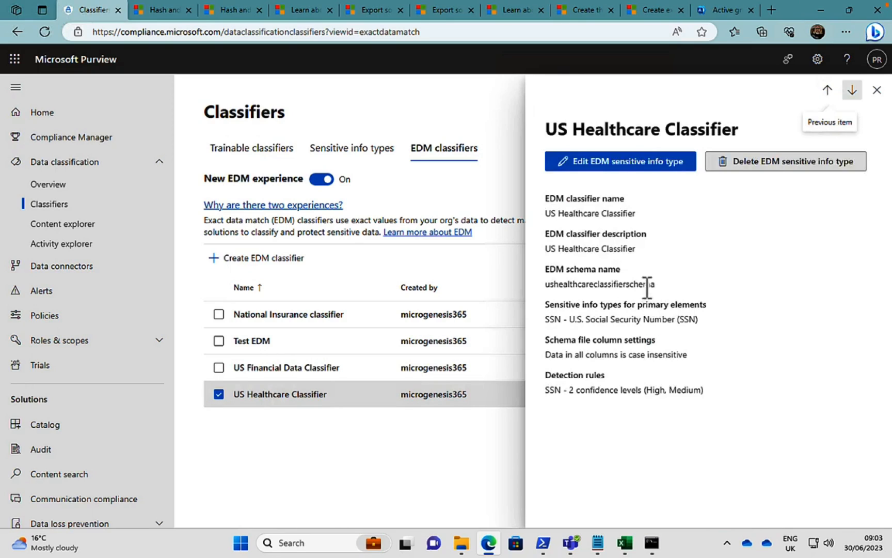
{"action": "left_click_drag", "start_coordinate": [655, 285], "coordinate": [544, 286]}
{"action": "key", "text": "ctrl+c"}
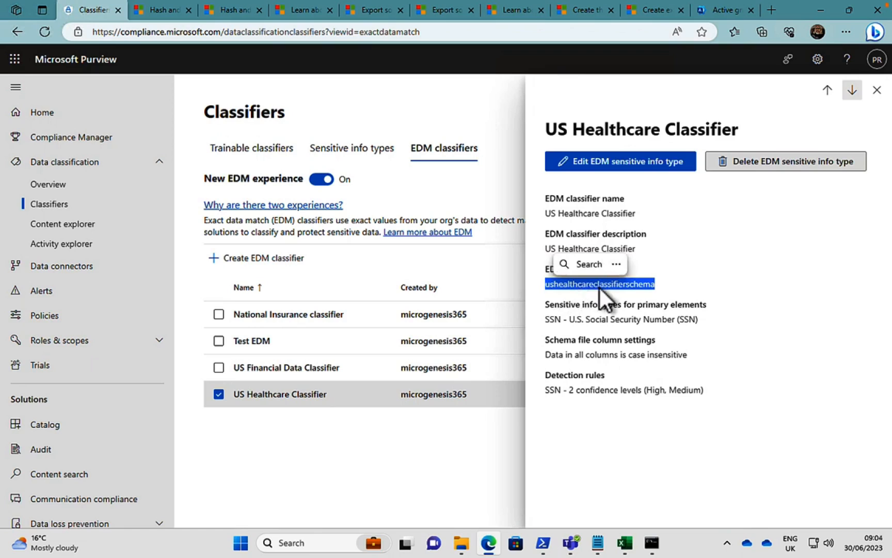
{"action": "right_click", "coordinate": [599, 286]}
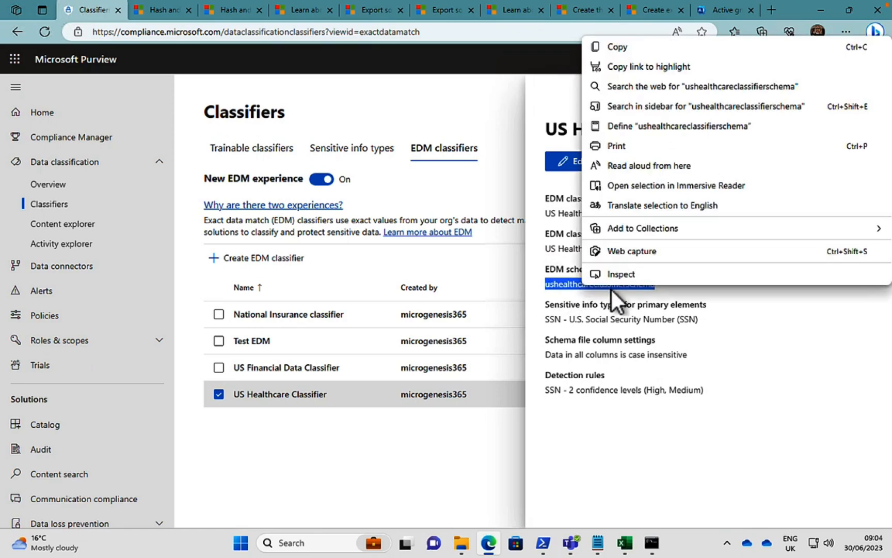
{"action": "left_click", "coordinate": [619, 47]}
{"action": "left_click", "coordinate": [877, 90]}
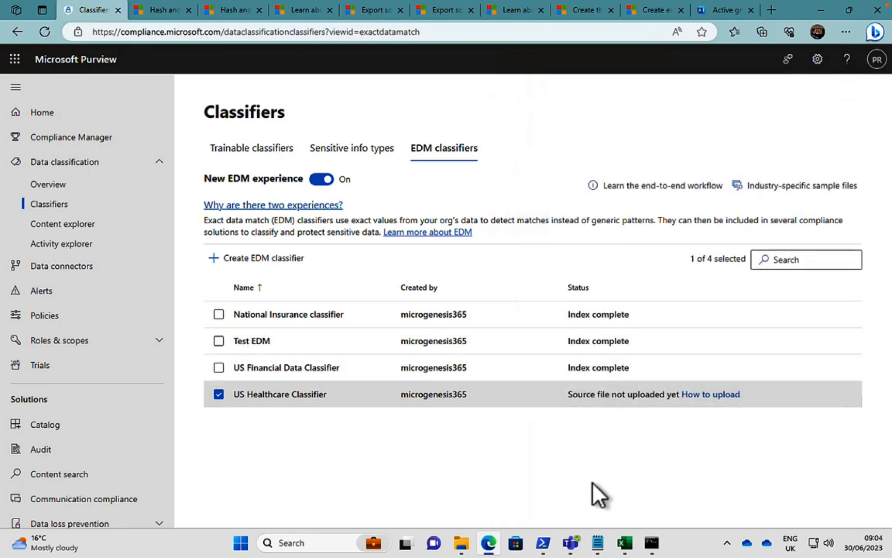
In the EDM cmdlets.txt notes, set the second SaveSchema command's data store name to ushealthcareclassifierschema and its output directory to C:\EDM.
{"action": "left_click", "coordinate": [598, 543]}
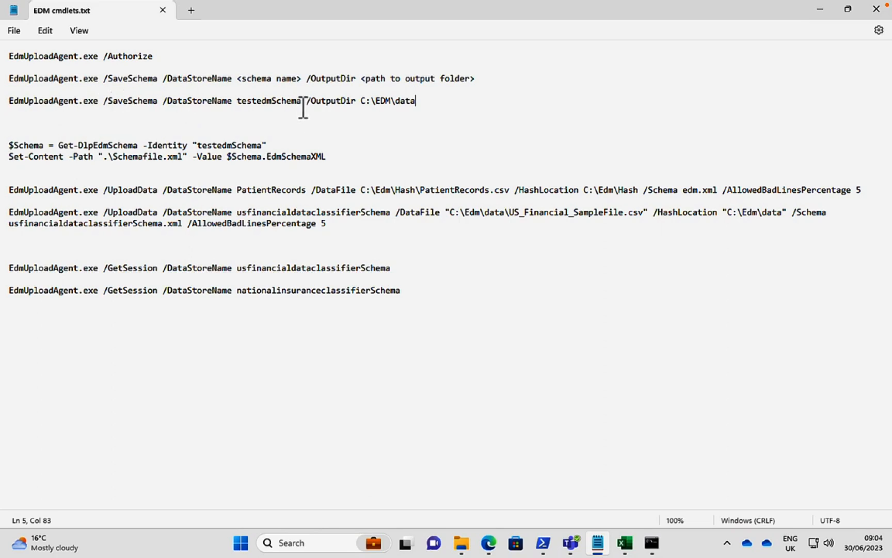
{"action": "left_click_drag", "start_coordinate": [302, 102], "coordinate": [237, 102]}
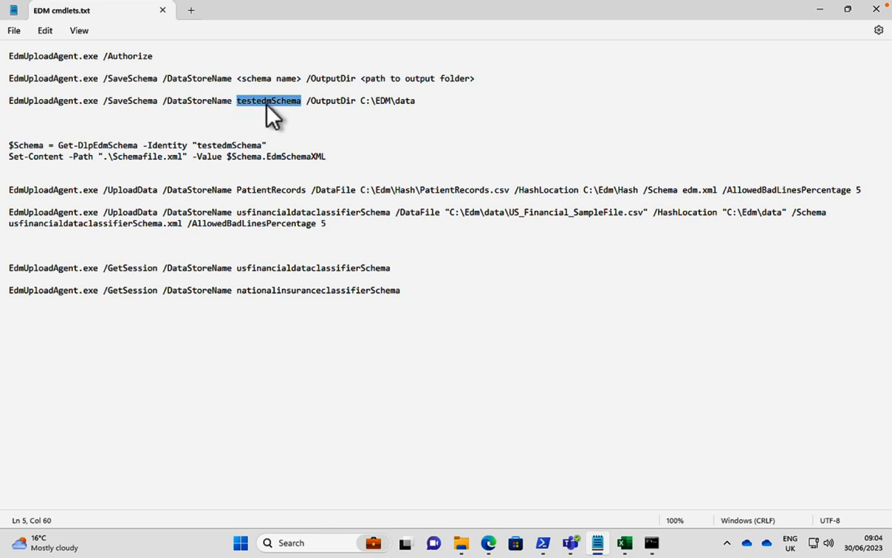
{"action": "key", "text": "ctrl+v"}
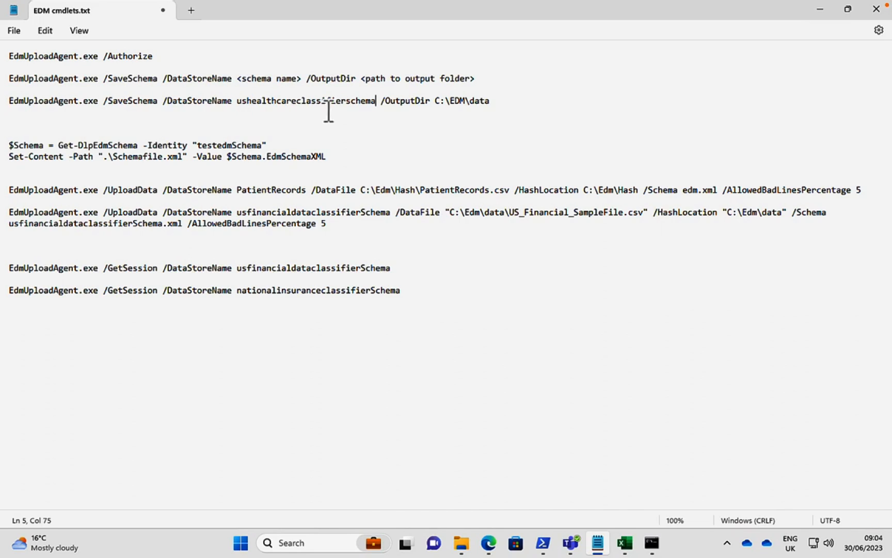
{"action": "left_click", "coordinate": [494, 102]}
{"action": "key", "text": "BackSpace"}
{"action": "key", "text": "BackSpace"}
{"action": "key", "text": "BackSpace"}
{"action": "key", "text": "BackSpace"}
{"action": "key", "text": "BackSpace"}
Copy the edited SaveSchema command for ushealthcareclassifierschema, run it in Command Prompt, and return to the notes in Notepad.
{"action": "left_click_drag", "start_coordinate": [467, 102], "coordinate": [2, 104]}
{"action": "key", "text": "ctrl+c"}
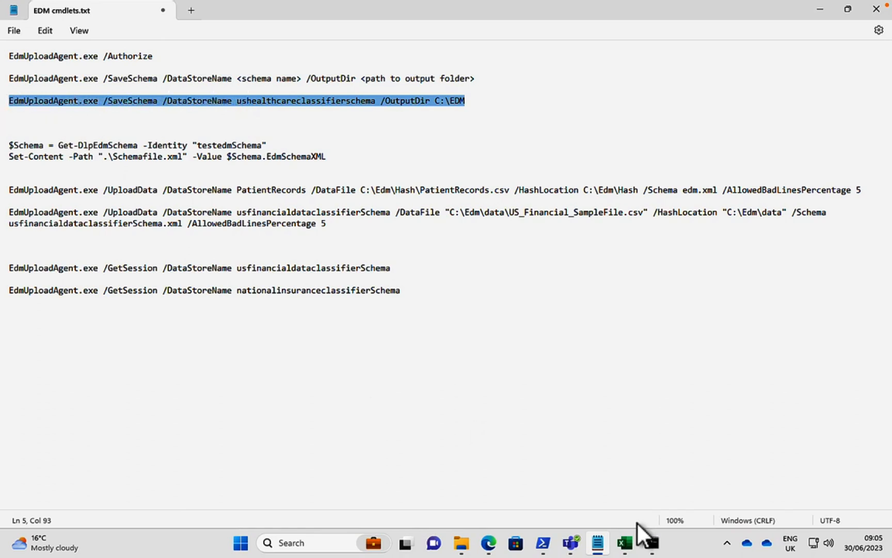
{"action": "left_click", "coordinate": [652, 542]}
{"action": "right_click", "coordinate": [346, 292]}
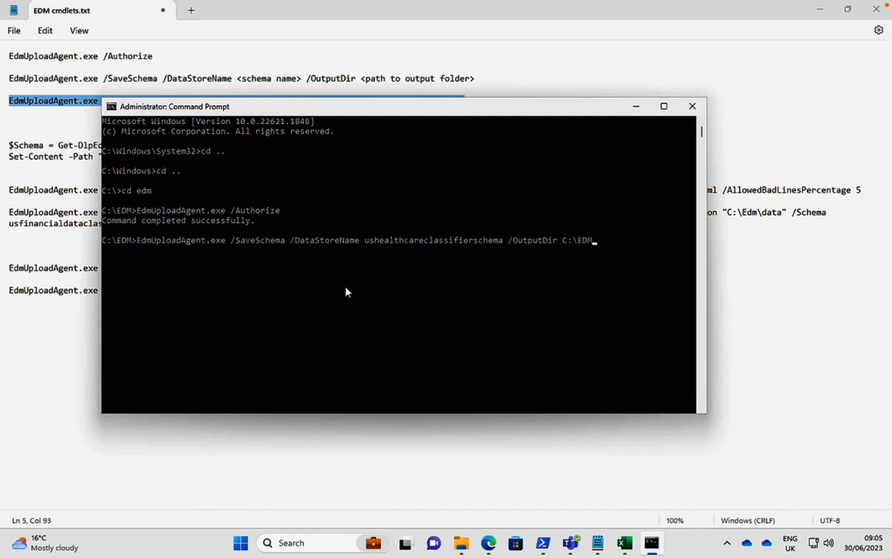
{"action": "key", "text": "Return"}
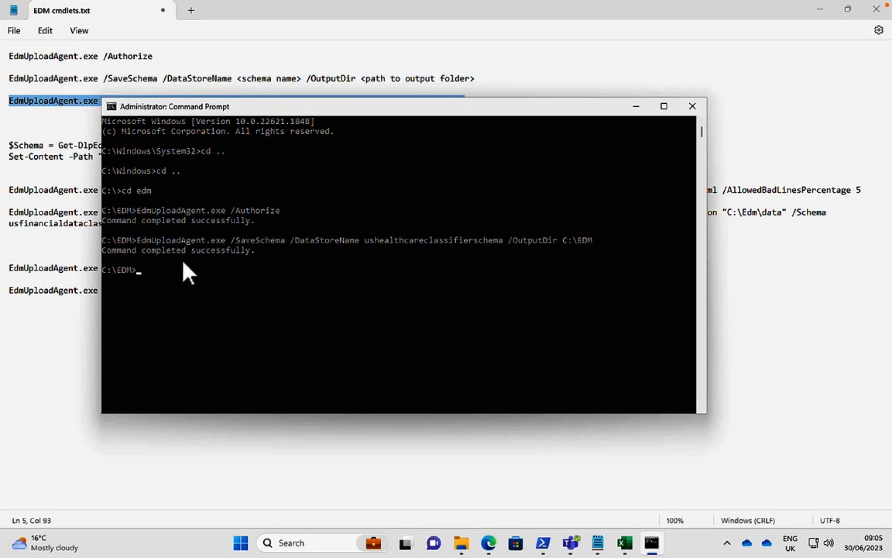
{"action": "left_click", "coordinate": [812, 334]}
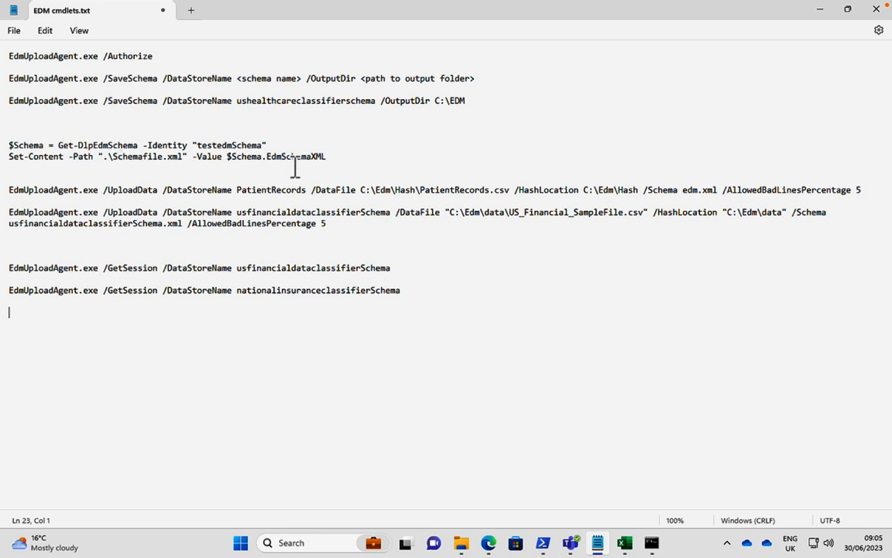
{"action": "left_click_drag", "start_coordinate": [262, 145], "coordinate": [201, 145]}
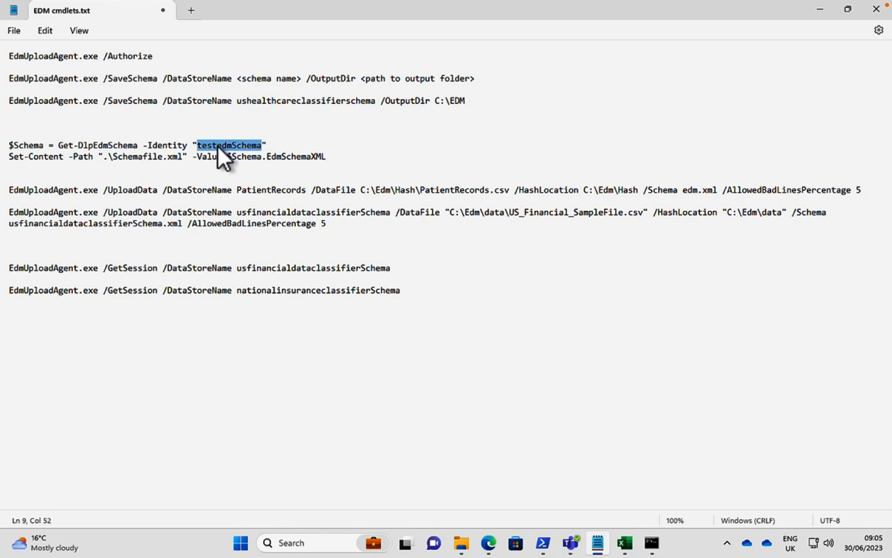
{"action": "right_click", "coordinate": [222, 145]}
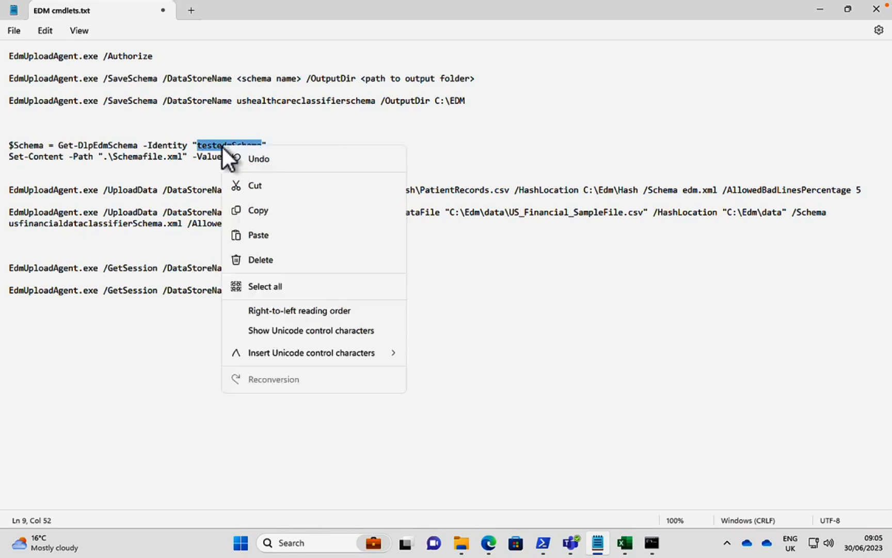
{"action": "left_click", "coordinate": [266, 235]}
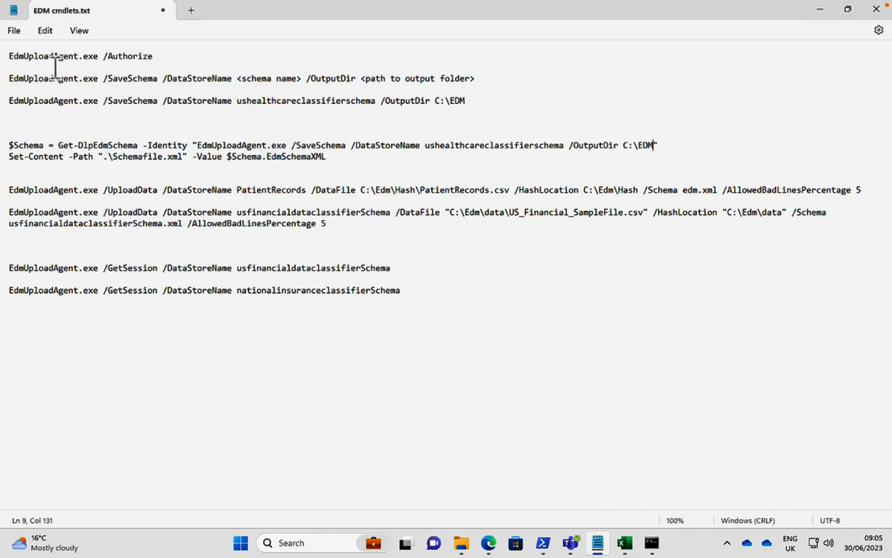
{"action": "left_click", "coordinate": [45, 30]}
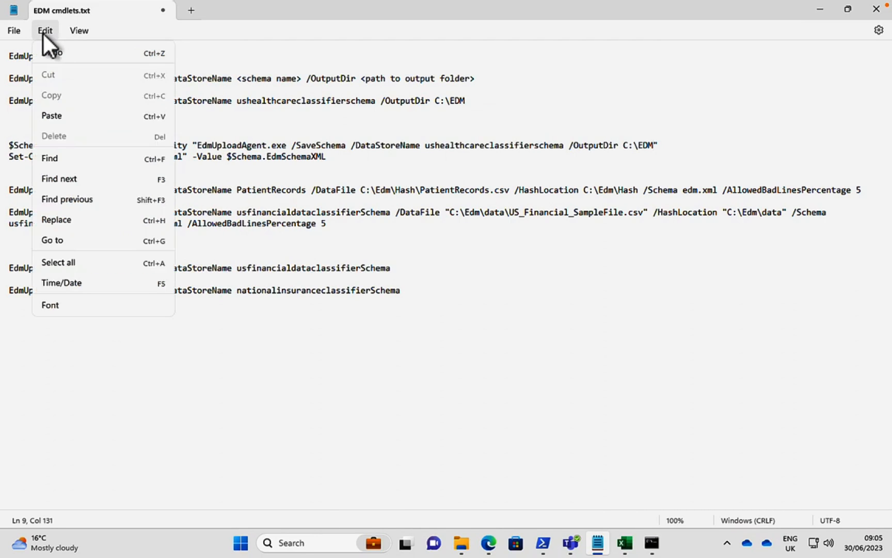
{"action": "left_click", "coordinate": [57, 55]}
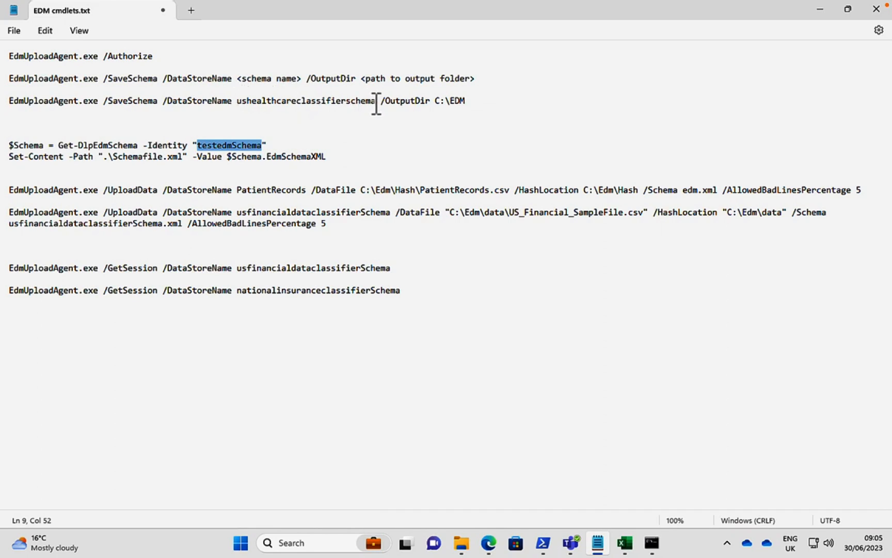
Replace the identity in the Get-DlpEdmSchema command with ushealthcareclassifierschema, copied from the SaveSchema command.
{"action": "left_click_drag", "start_coordinate": [377, 104], "coordinate": [241, 105]}
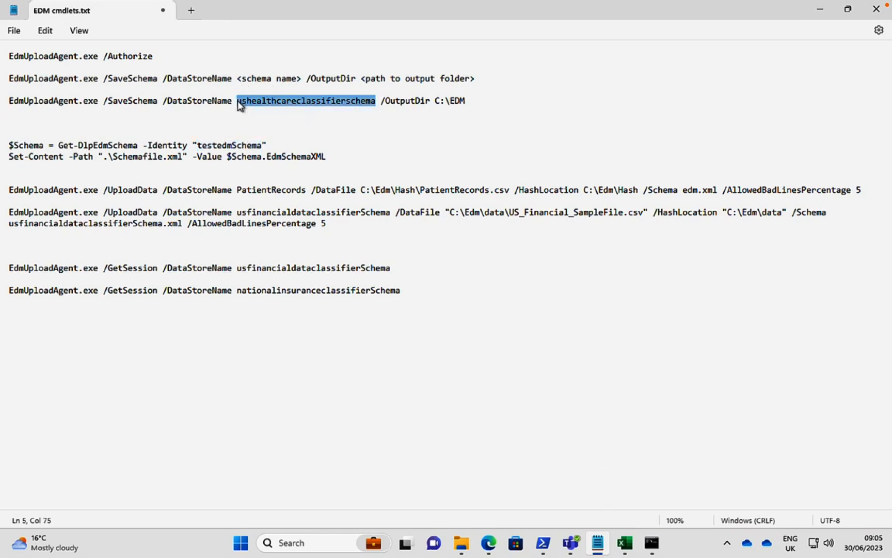
{"action": "right_click", "coordinate": [263, 99]}
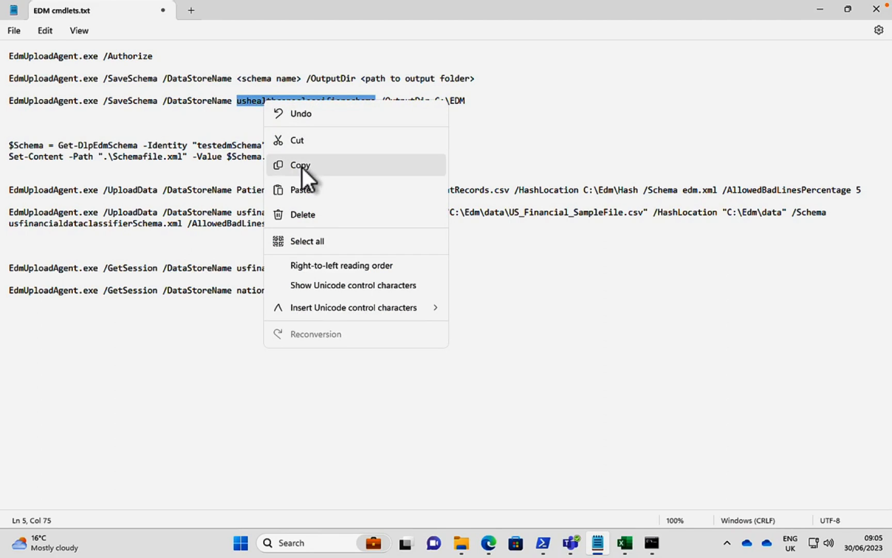
{"action": "left_click", "coordinate": [302, 166]}
{"action": "left_click_drag", "start_coordinate": [263, 145], "coordinate": [200, 145]}
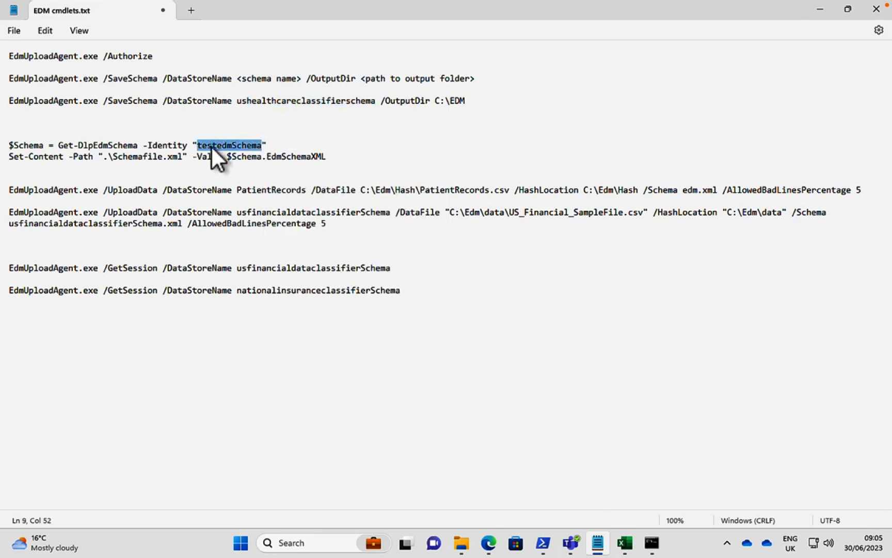
{"action": "right_click", "coordinate": [210, 145]}
{"action": "left_click", "coordinate": [260, 235]}
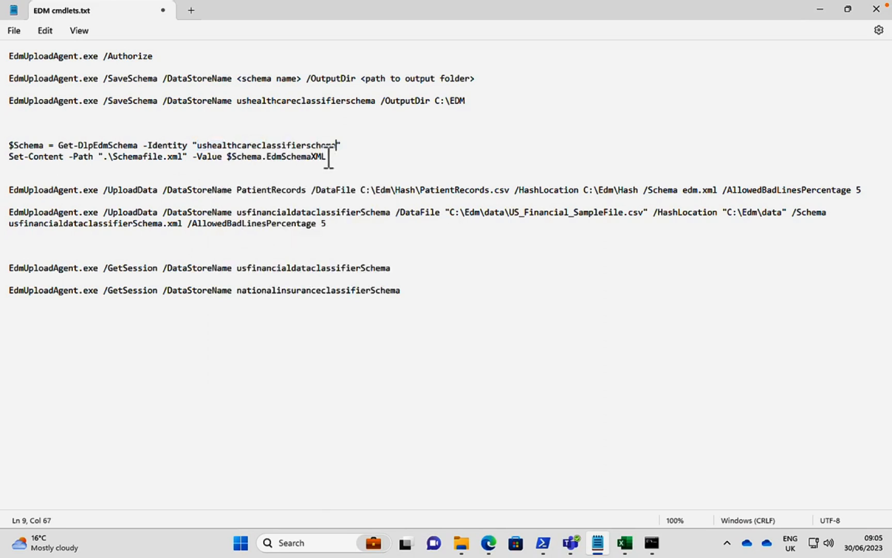
Copy the Get-DlpEdmSchema and Set-Content lines, run them in Windows PowerShell in place of the pending connect-ippssession to write Schemafile.xml, and minimize PowerShell.
{"action": "left_click_drag", "start_coordinate": [329, 156], "coordinate": [4, 145]}
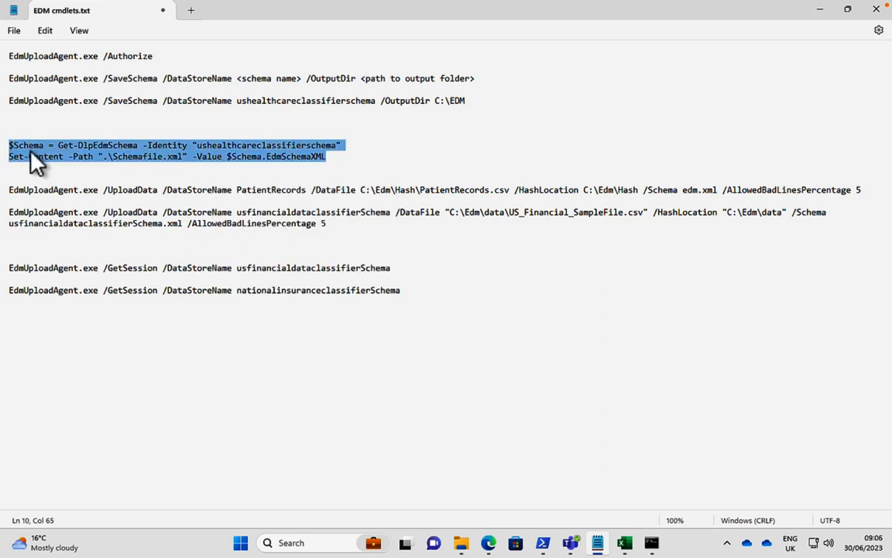
{"action": "right_click", "coordinate": [32, 152]}
{"action": "left_click", "coordinate": [82, 210]}
{"action": "left_click", "coordinate": [543, 545]}
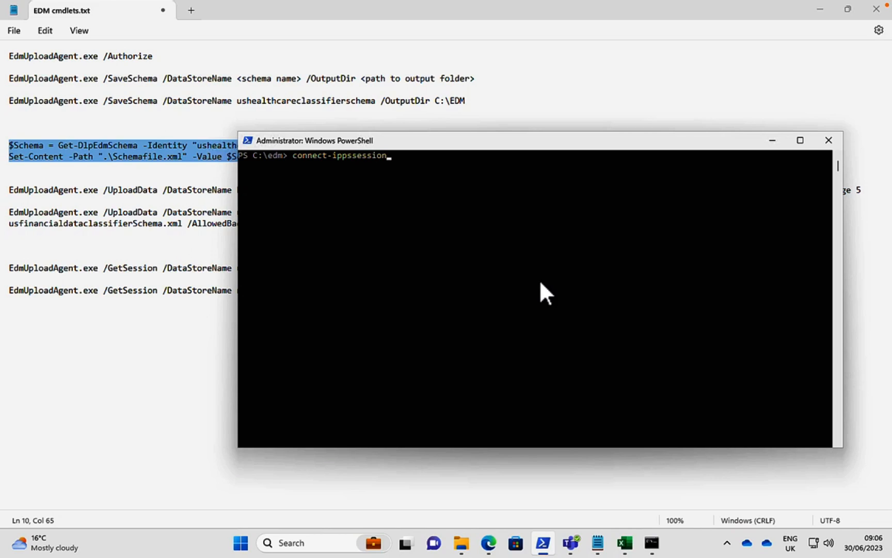
{"action": "key", "text": "BackSpace"}
{"action": "key", "text": "BackSpace"}
{"action": "key", "text": "BackSpace"}
{"action": "key", "text": "BackSpace"}
{"action": "key", "text": "BackSpace"}
{"action": "key", "text": "BackSpace"}
{"action": "key", "text": "BackSpace"}
{"action": "key", "text": "BackSpace"}
{"action": "key", "text": "BackSpace"}
{"action": "key", "text": "BackSpace"}
{"action": "key", "text": "BackSpace"}
{"action": "key", "text": "BackSpace"}
{"action": "key", "text": "BackSpace"}
{"action": "key", "text": "BackSpace"}
{"action": "key", "text": "BackSpace"}
{"action": "key", "text": "BackSpace"}
{"action": "key", "text": "BackSpace"}
{"action": "key", "text": "BackSpace"}
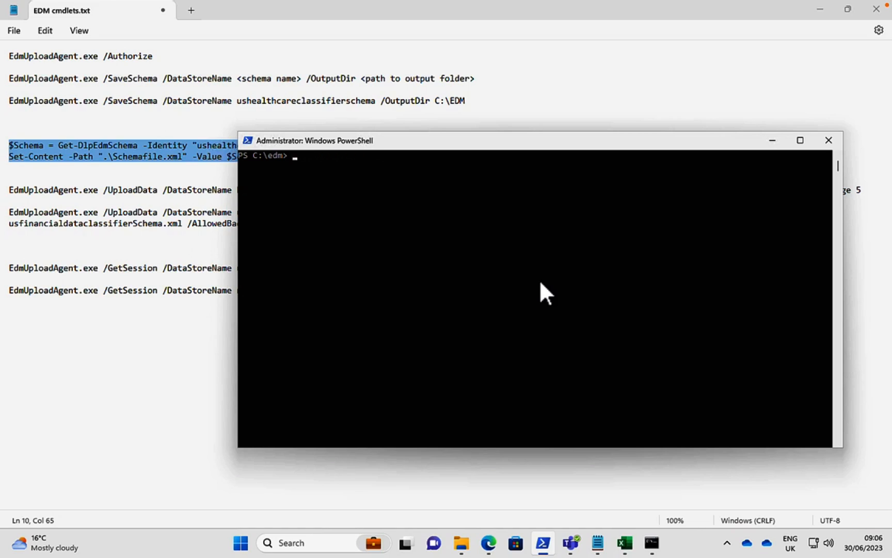
{"action": "right_click", "coordinate": [343, 164]}
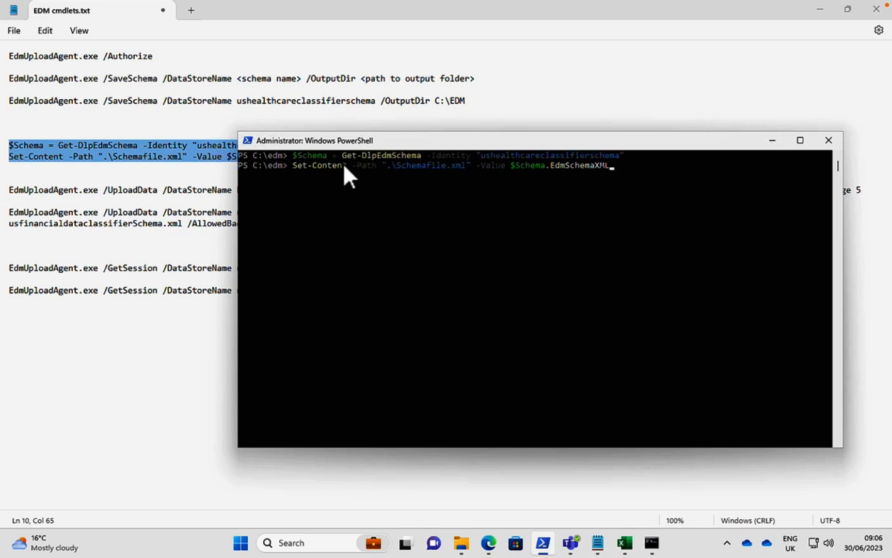
{"action": "key", "text": "Return"}
{"action": "left_click", "coordinate": [773, 140]}
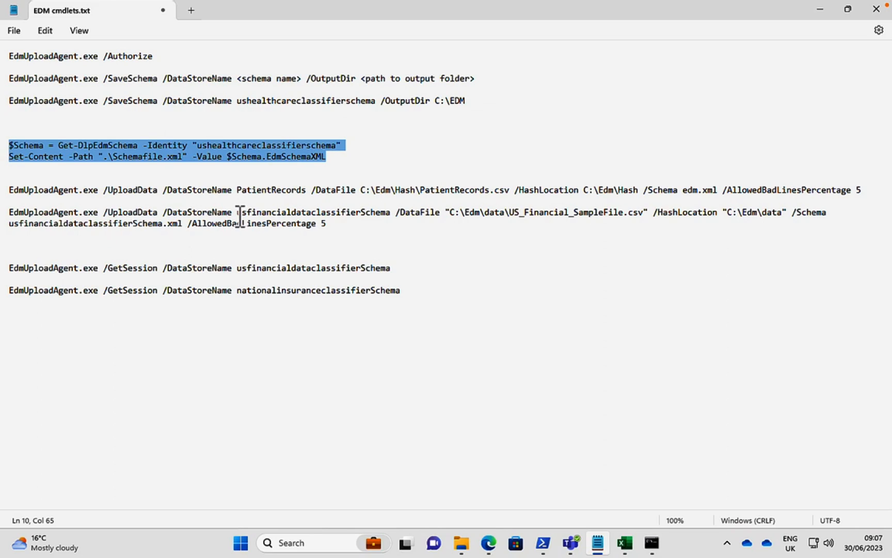
Replace the data store name in the second UploadData command with ushealthcareclassifierschema, copied from the Get-DlpEdmSchema line.
{"action": "left_click", "coordinate": [334, 148]}
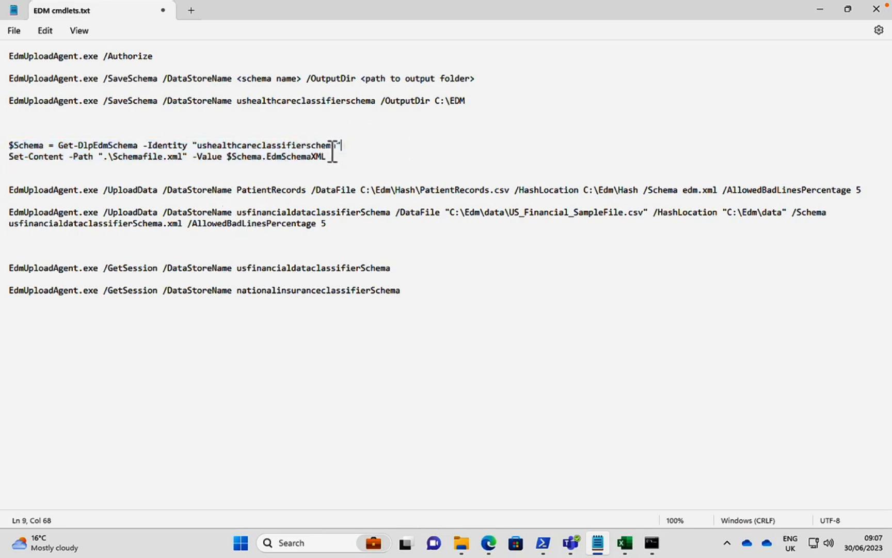
{"action": "left_click_drag", "start_coordinate": [338, 148], "coordinate": [200, 144]}
{"action": "right_click", "coordinate": [222, 143]}
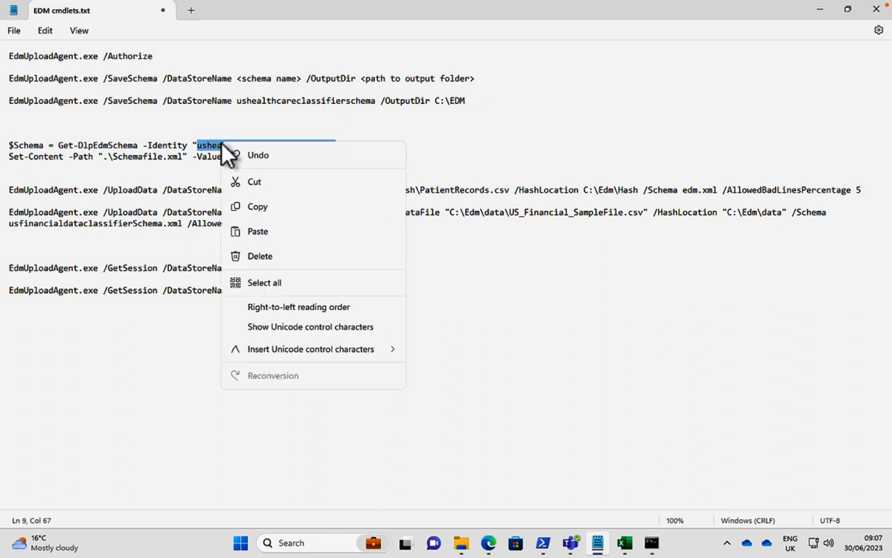
{"action": "left_click", "coordinate": [266, 206]}
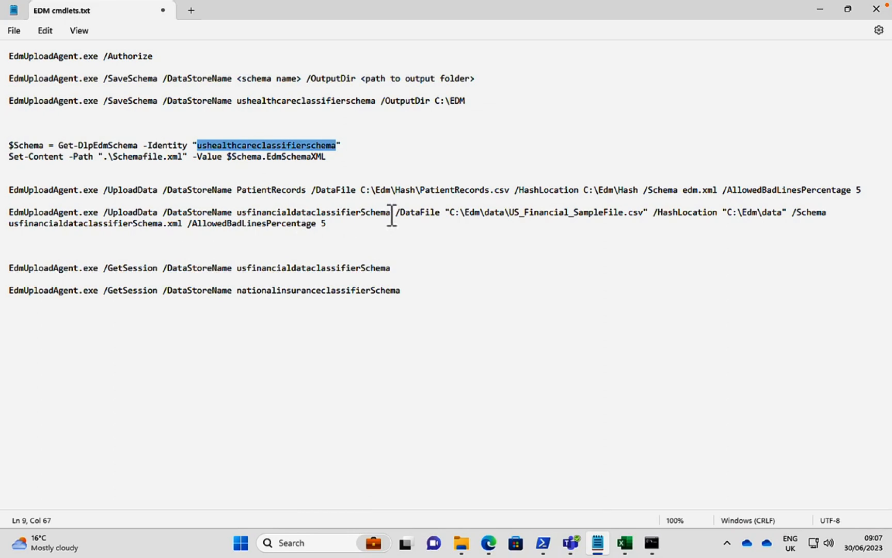
{"action": "left_click_drag", "start_coordinate": [391, 212], "coordinate": [240, 211]}
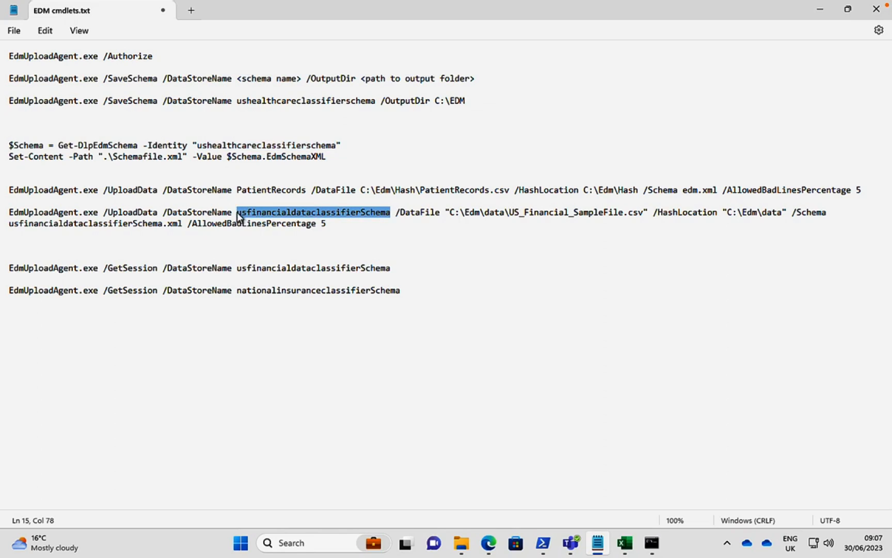
{"action": "key", "text": "ctrl+v"}
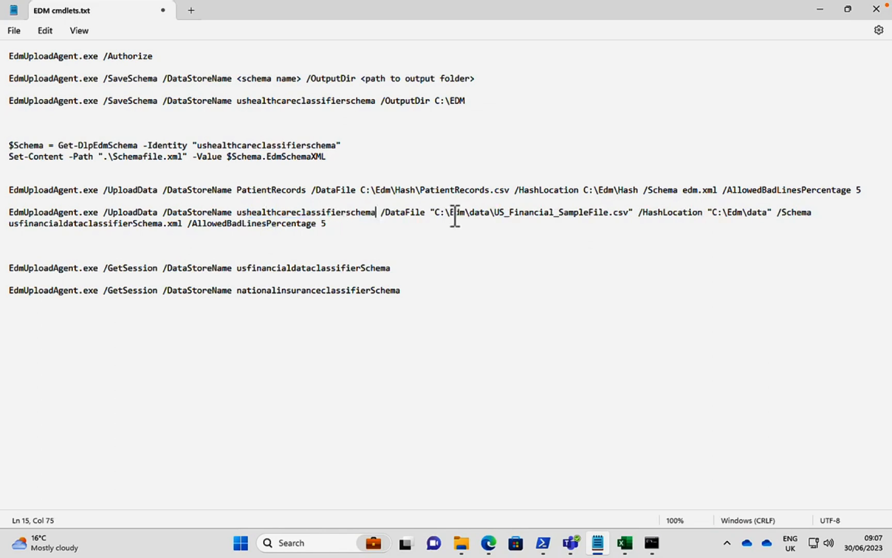
Change the second UploadData command's data file path to C:\Edm\US_Healthcare_SampleFile.csv, checking the file name in the open Excel workbook.
{"action": "left_click", "coordinate": [491, 213]}
{"action": "key", "text": "BackSpace"}
{"action": "key", "text": "BackSpace"}
{"action": "key", "text": "BackSpace"}
{"action": "key", "text": "BackSpace"}
{"action": "key", "text": "BackSpace"}
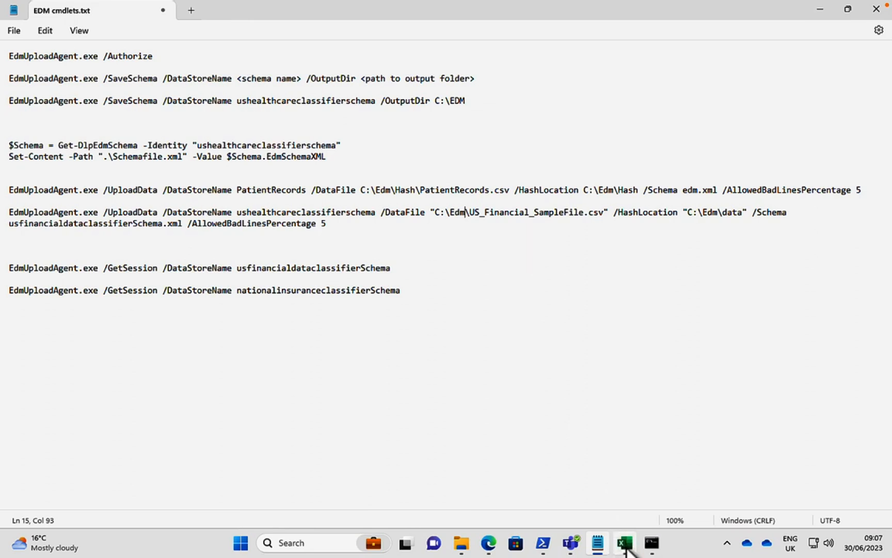
{"action": "left_click", "coordinate": [625, 543]}
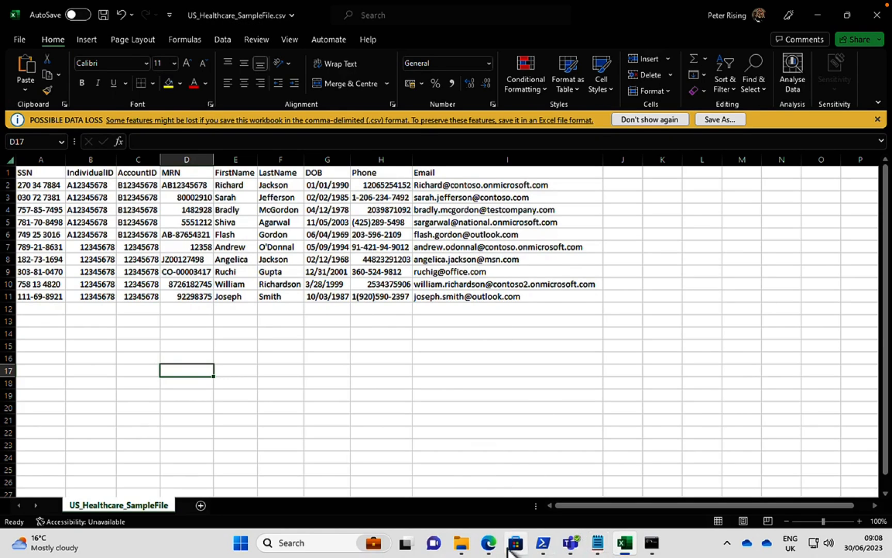
{"action": "left_click", "coordinate": [598, 543]}
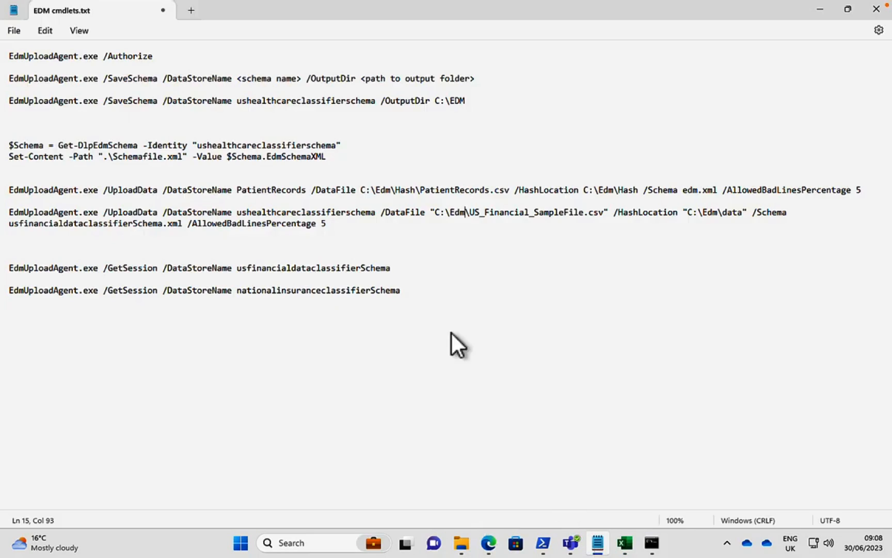
{"action": "left_click", "coordinate": [525, 215]}
{"action": "key", "text": "BackSpace"}
{"action": "key", "text": "BackSpace"}
{"action": "key", "text": "BackSpace"}
{"action": "key", "text": "BackSpace"}
{"action": "key", "text": "BackSpace"}
{"action": "key", "text": "BackSpace"}
{"action": "key", "text": "BackSpace"}
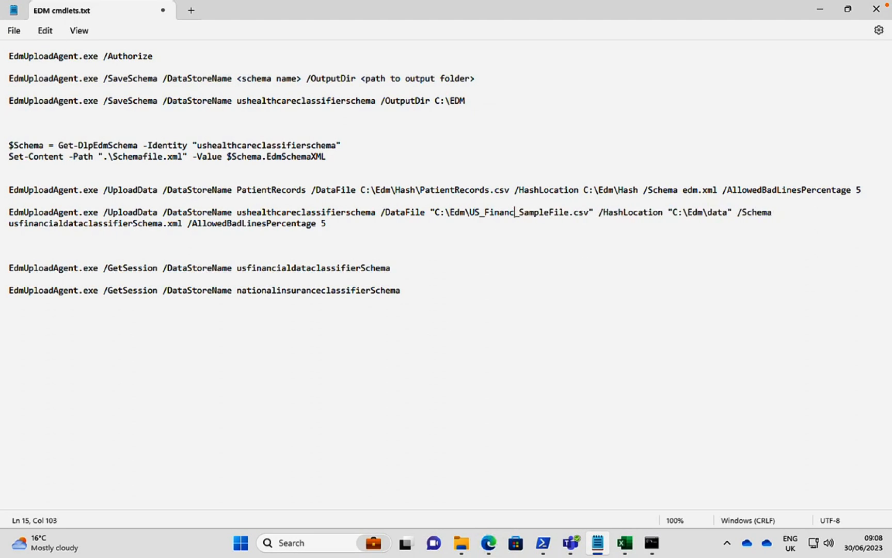
{"action": "key", "text": "BackSpace"}
{"action": "key", "text": "BackSpace"}
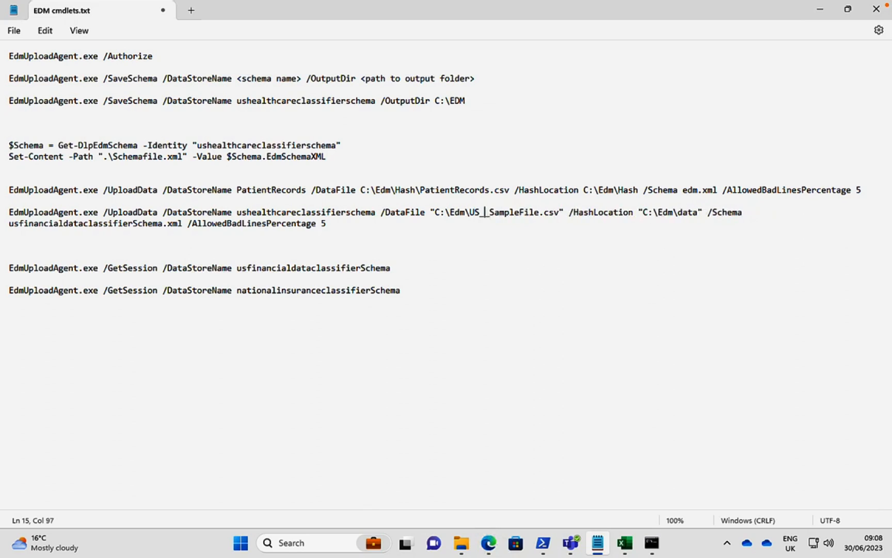
{"action": "type", "text": "Hea"}
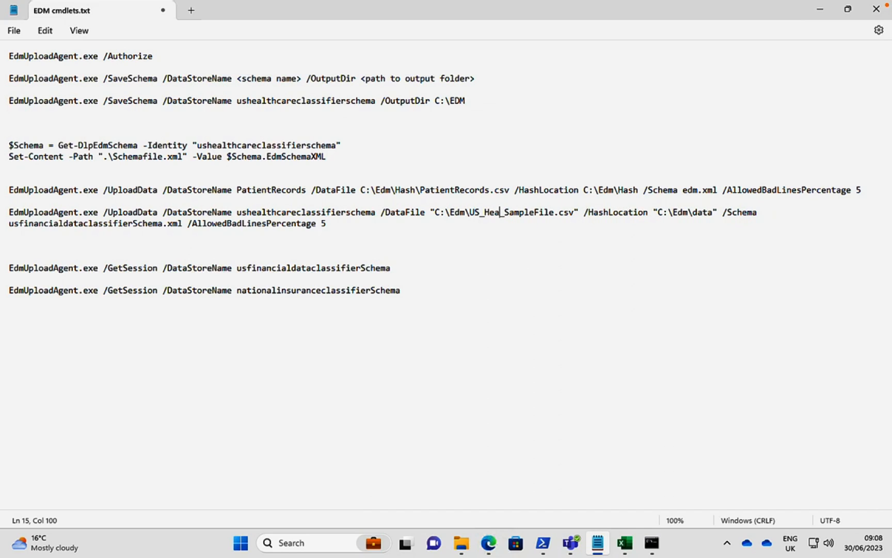
{"action": "type", "text": "lthcare"}
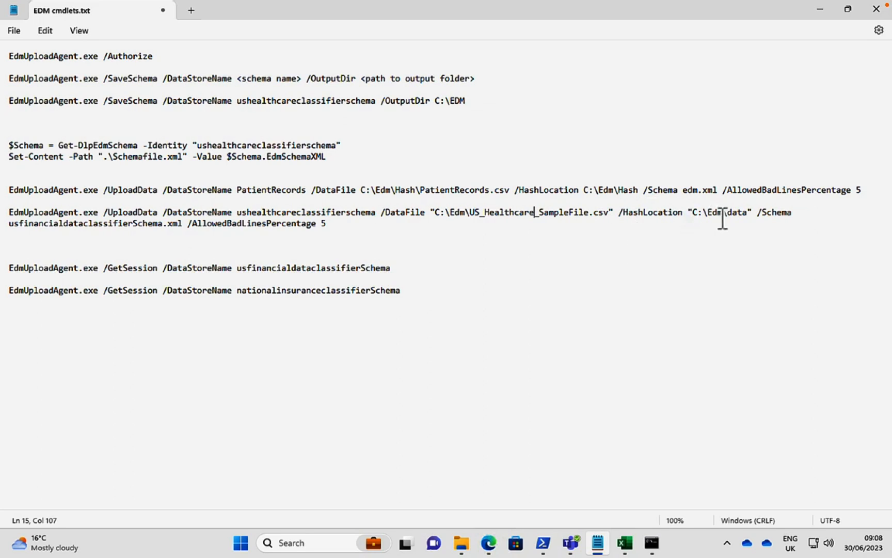
Shorten the hash location in the second UploadData command to C:\Edm.
{"action": "left_click", "coordinate": [748, 213]}
{"action": "key", "text": "BackSpace"}
{"action": "key", "text": "BackSpace"}
{"action": "key", "text": "BackSpace"}
{"action": "key", "text": "BackSpace"}
{"action": "key", "text": "BackSpace"}
Check the schema file naming in the C:\EDM folder, and set the second UploadData command's schema file to ushealthcareclassifierschema.xml using the SaveSchema name.
{"action": "left_click", "coordinate": [460, 542]}
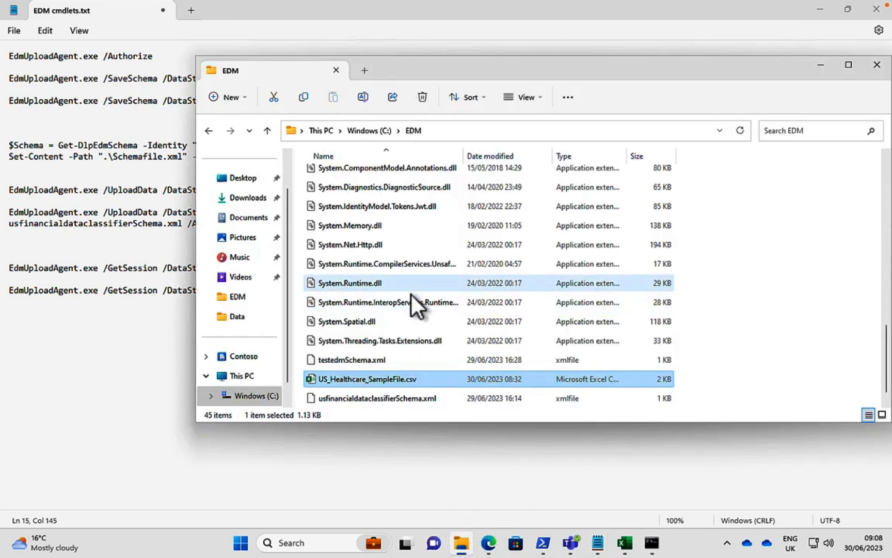
{"action": "left_click", "coordinate": [363, 395]}
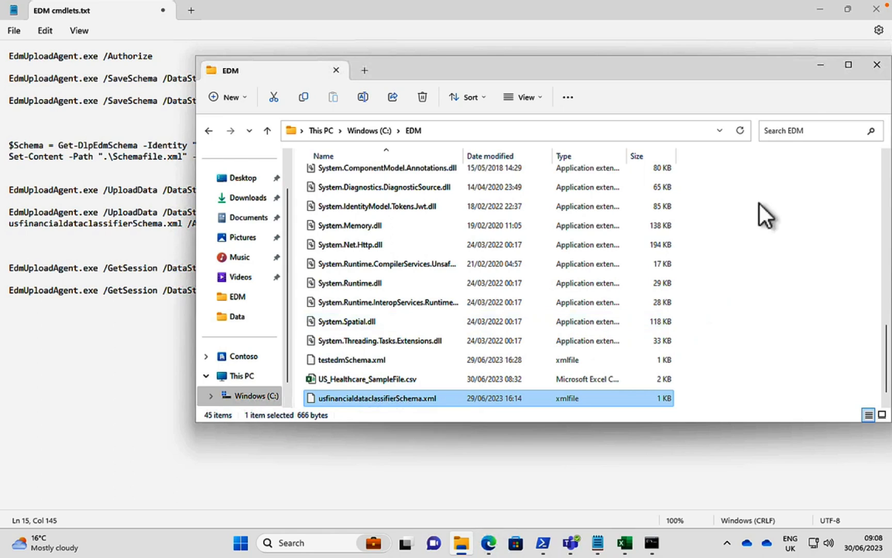
{"action": "left_click", "coordinate": [821, 65]}
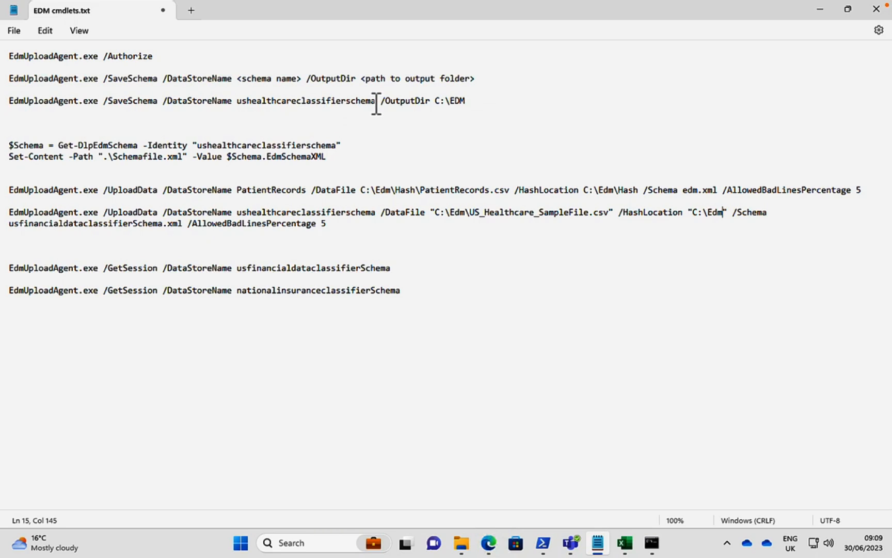
{"action": "left_click_drag", "start_coordinate": [372, 101], "coordinate": [251, 102]}
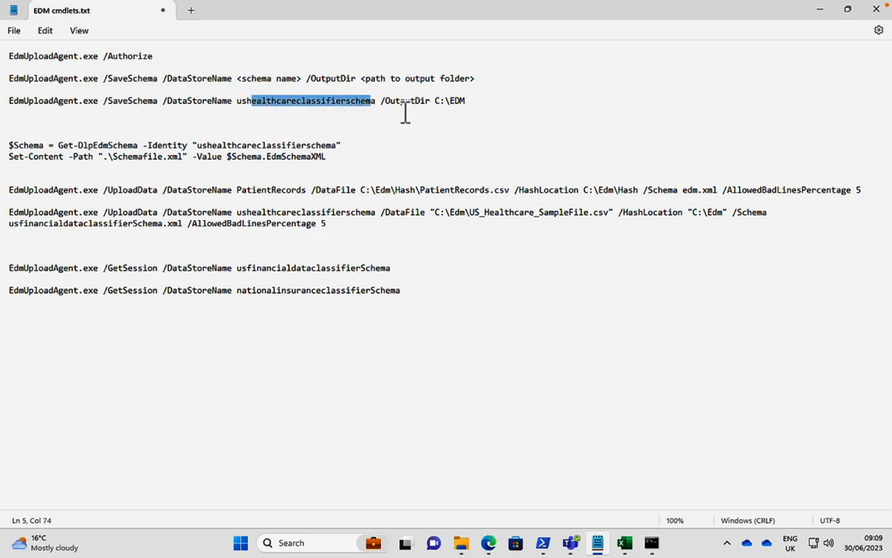
{"action": "left_click", "coordinate": [376, 102], "text": "shift"}
{"action": "left_click_drag", "start_coordinate": [376, 102], "coordinate": [301, 101]}
{"action": "left_click_drag", "start_coordinate": [376, 102], "coordinate": [239, 106]}
{"action": "right_click", "coordinate": [246, 103]}
{"action": "left_click", "coordinate": [283, 169]}
{"action": "left_click_drag", "start_coordinate": [160, 225], "coordinate": [4, 228]}
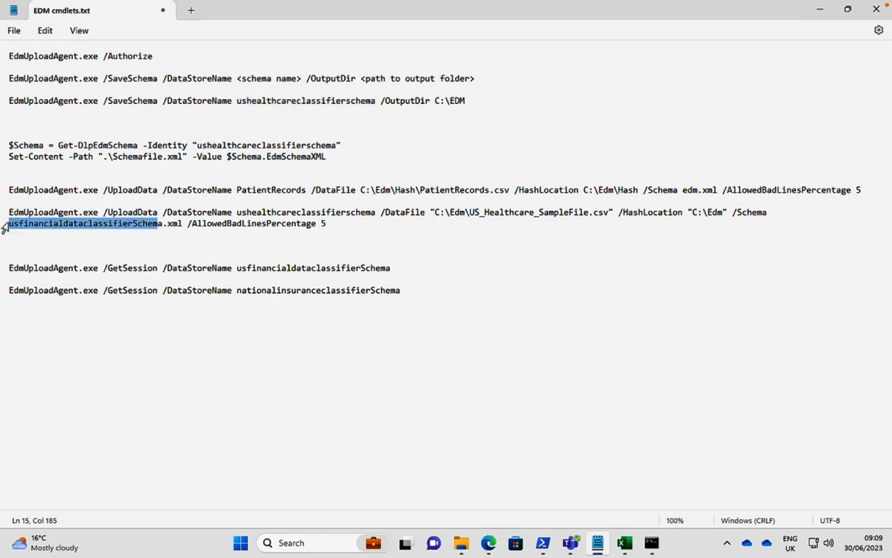
{"action": "key", "text": "ctrl+v"}
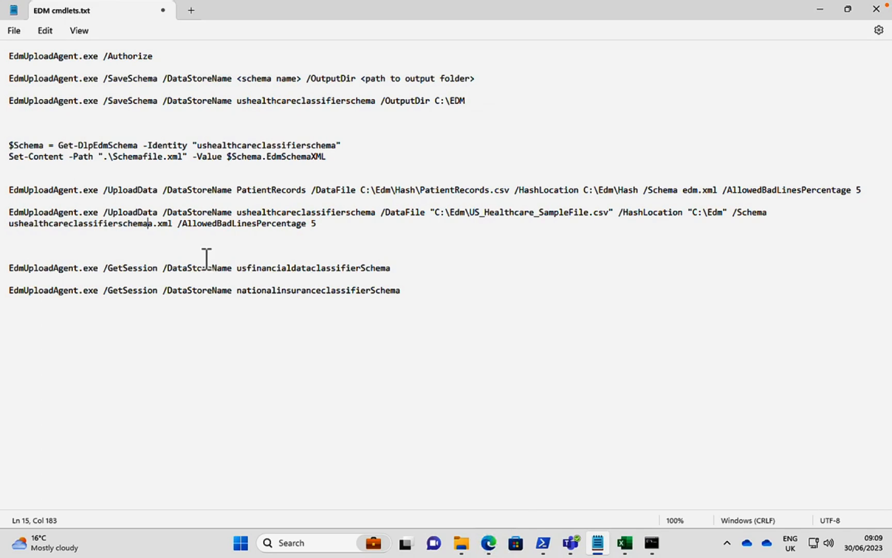
{"action": "key", "text": "BackSpace"}
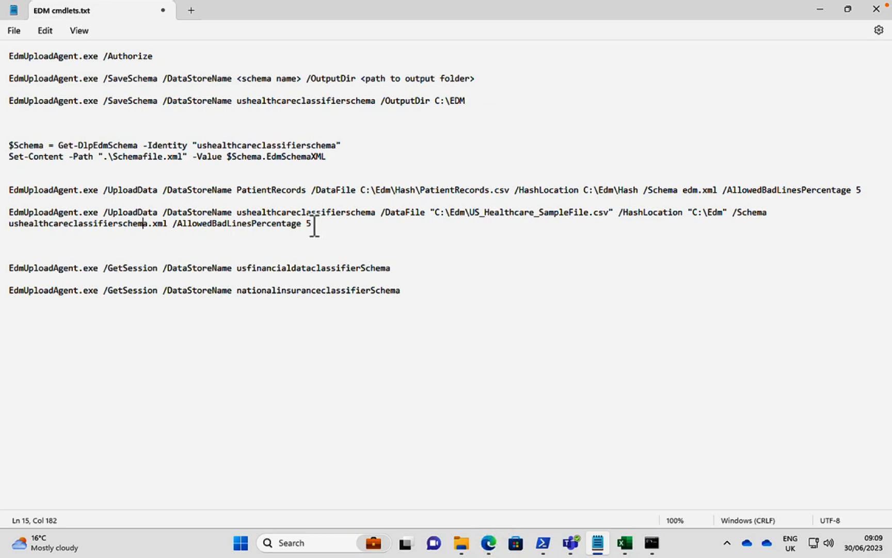
Copy the edited UploadData command for ushealthcareclassifierschema and try to run it in Command Prompt.
{"action": "left_click_drag", "start_coordinate": [315, 225], "coordinate": [1, 214]}
{"action": "right_click", "coordinate": [34, 211]}
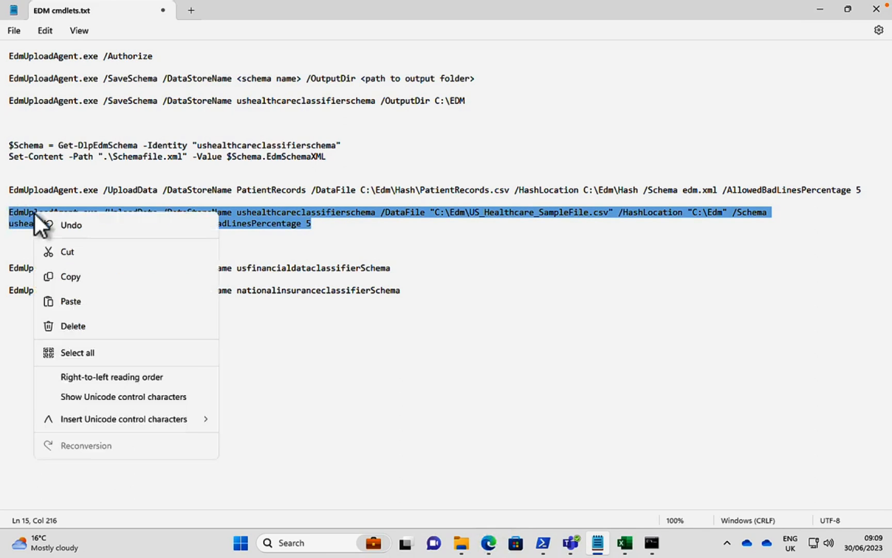
{"action": "left_click", "coordinate": [82, 275]}
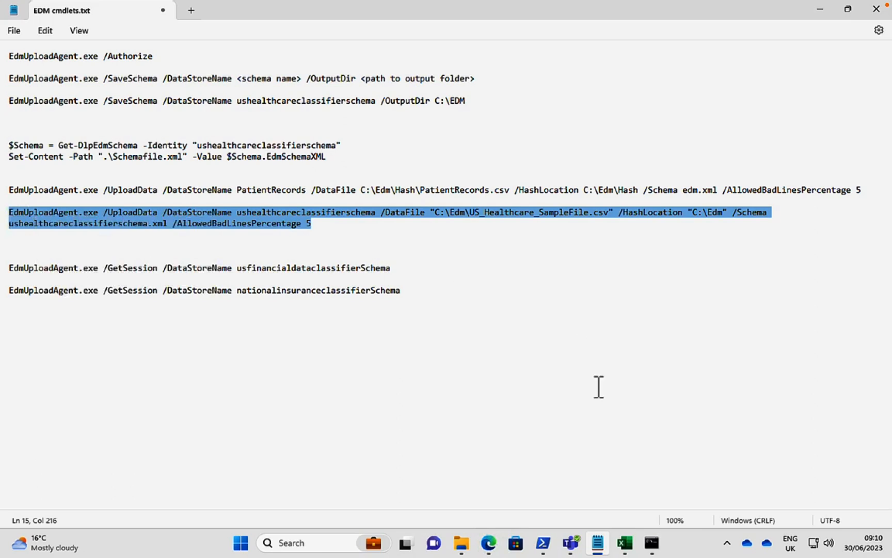
{"action": "left_click", "coordinate": [653, 541]}
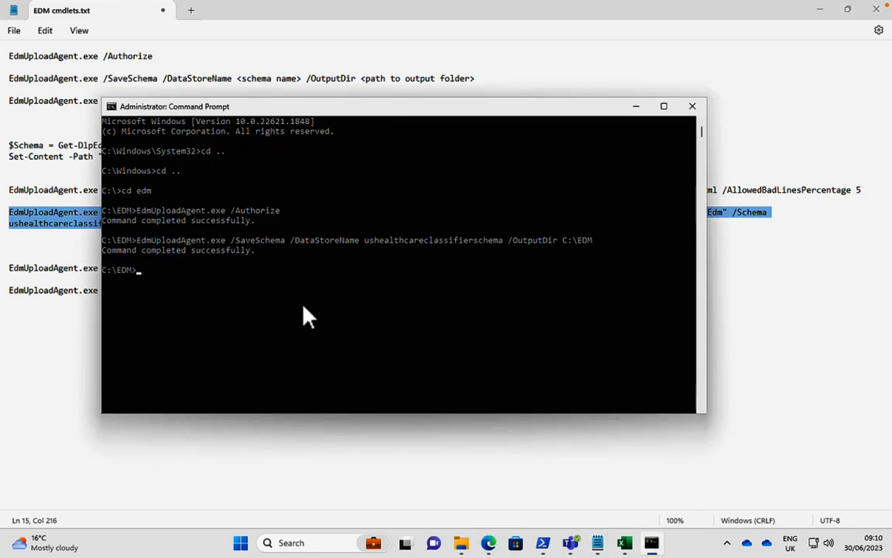
{"action": "right_click", "coordinate": [219, 278]}
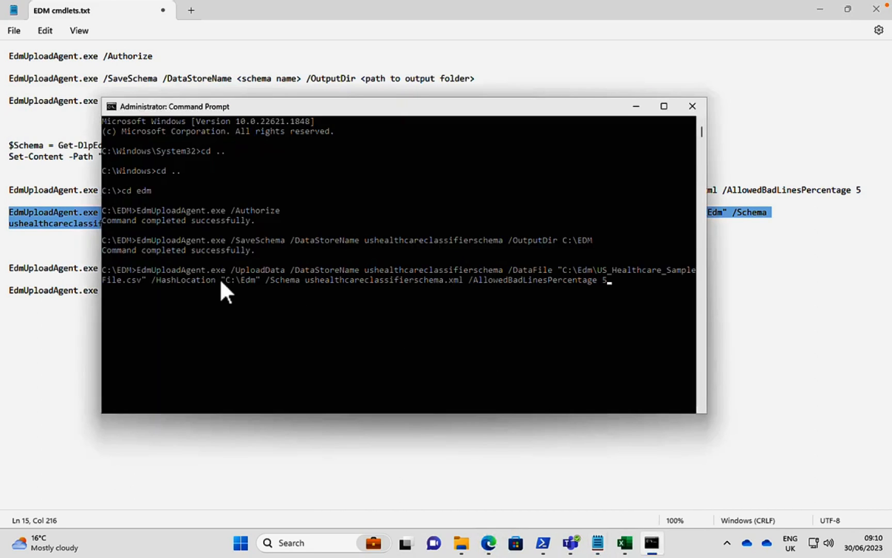
{"action": "key", "text": "Return"}
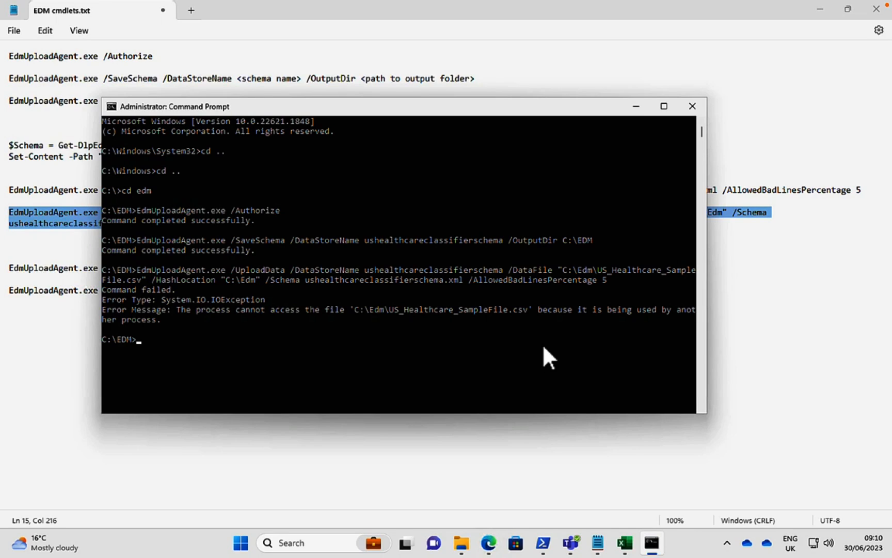
Close US_Healthcare_SampleFile.csv in Excel without saving, and run the copied UploadData command again in Command Prompt.
{"action": "left_click", "coordinate": [626, 551]}
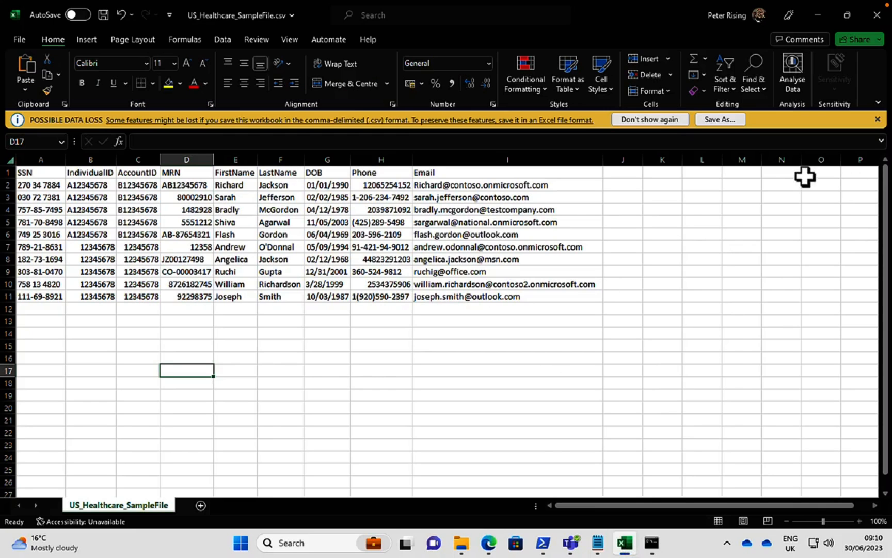
{"action": "left_click", "coordinate": [876, 14]}
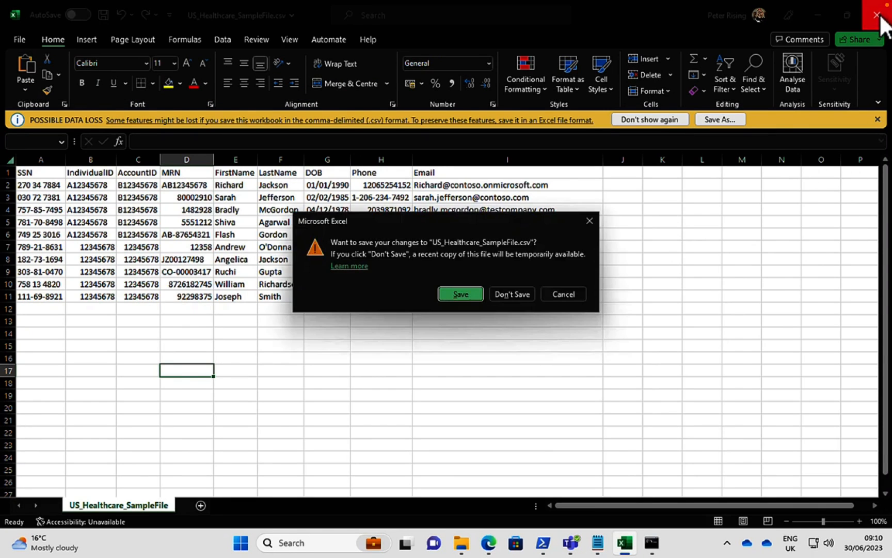
{"action": "left_click", "coordinate": [519, 293]}
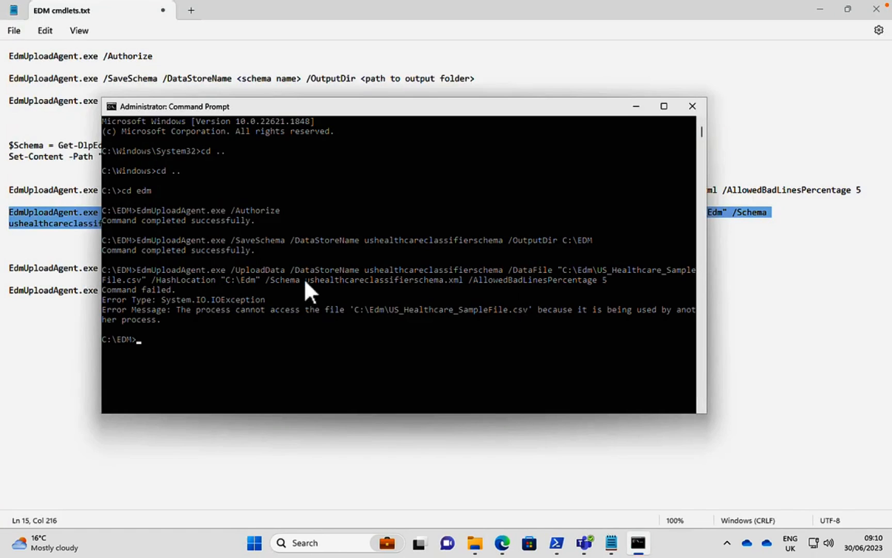
{"action": "key", "text": "ctrl+v"}
{"action": "key", "text": "Return"}
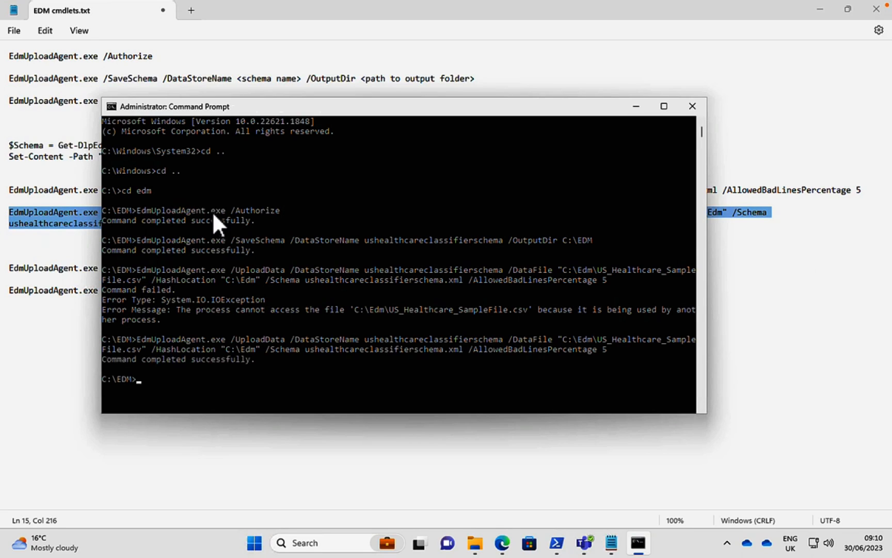
Back in the Notepad notes, replace the first GetSession command's data store name with ushealthcareclassifierschema, copied from the UploadData command.
{"action": "left_click", "coordinate": [26, 358]}
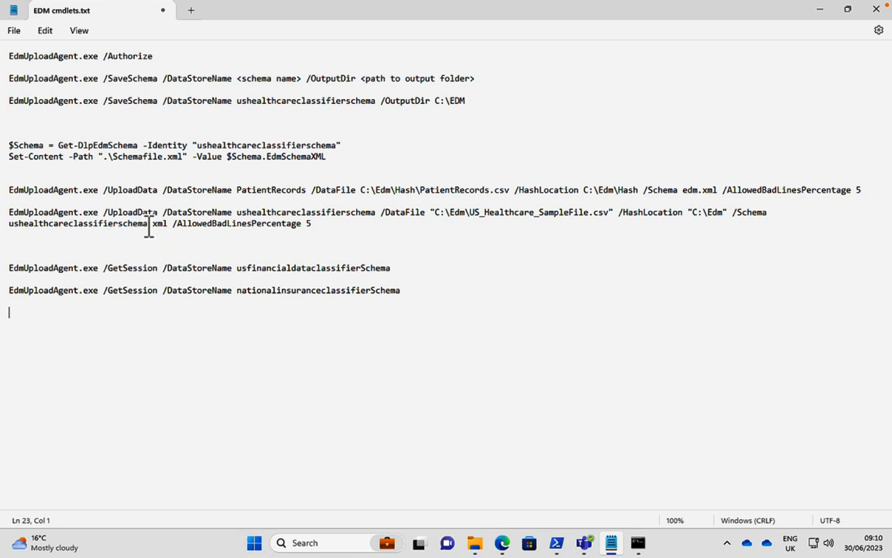
{"action": "left_click_drag", "start_coordinate": [149, 224], "coordinate": [28, 221]}
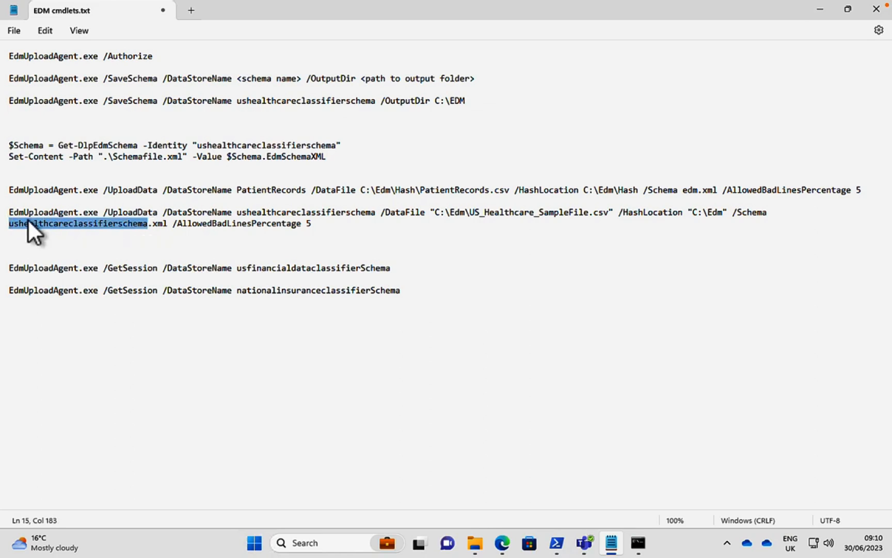
{"action": "right_click", "coordinate": [27, 219]}
{"action": "left_click", "coordinate": [70, 287]}
{"action": "left_click_drag", "start_coordinate": [392, 268], "coordinate": [240, 272]}
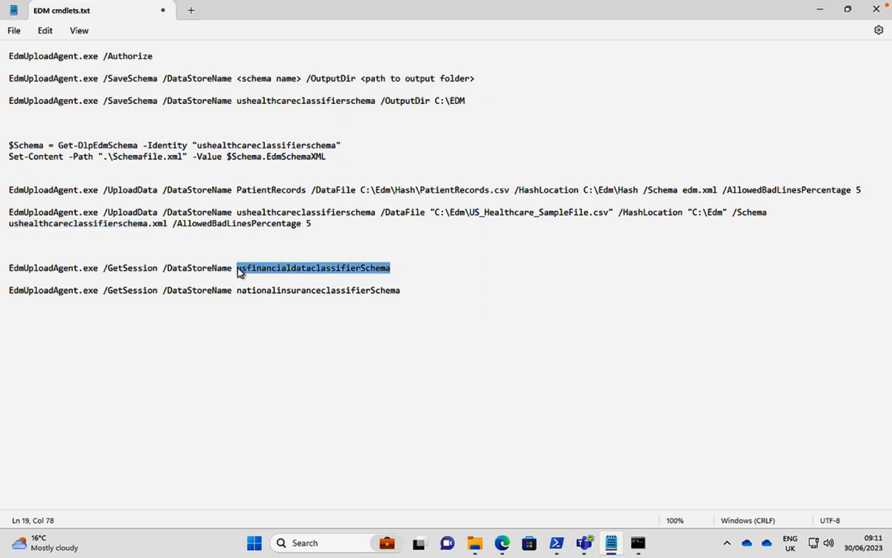
{"action": "key", "text": "ctrl+v"}
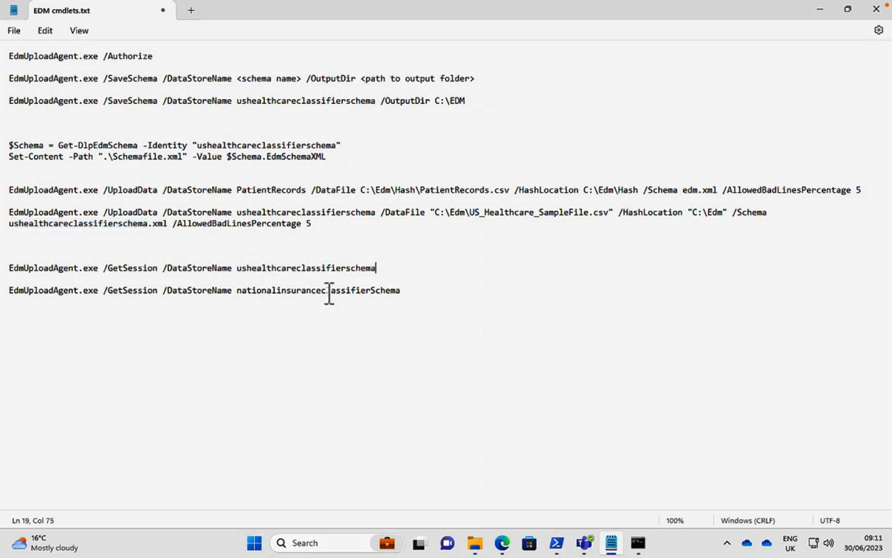
Copy the GetSession command for the ushealthcareclassifierschema data store from the notes and run it in Command Prompt.
{"action": "left_click_drag", "start_coordinate": [379, 269], "coordinate": [4, 272]}
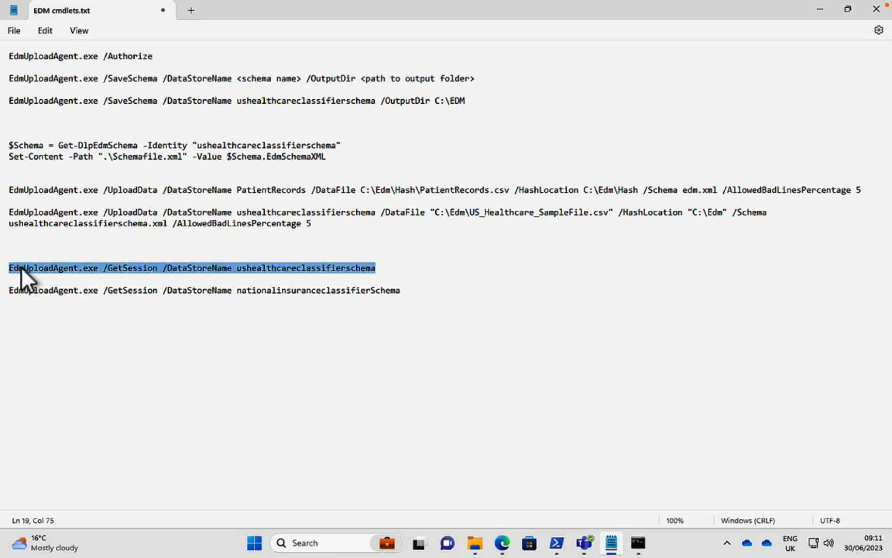
{"action": "right_click", "coordinate": [20, 266]}
{"action": "left_click", "coordinate": [86, 332]}
{"action": "left_click", "coordinate": [638, 542]}
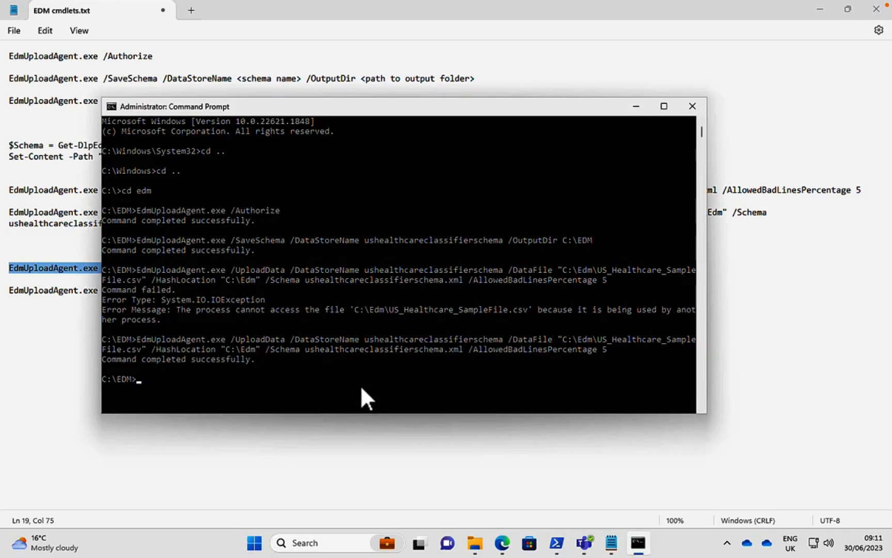
{"action": "right_click", "coordinate": [361, 384]}
{"action": "key", "text": "Return"}
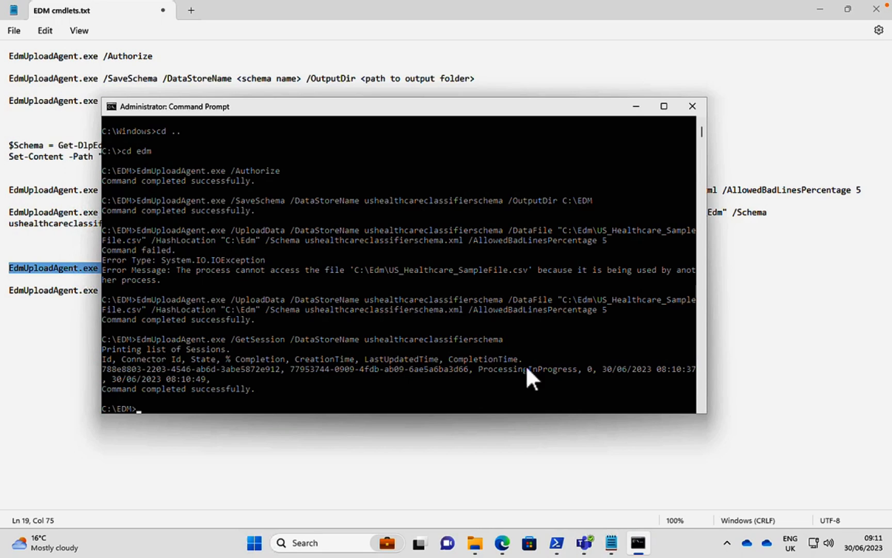
Switch to Microsoft Purview in Edge, refresh the EDM classifiers list, and check the US Healthcare Classifier's indexing status and details.
{"action": "left_click", "coordinate": [502, 542]}
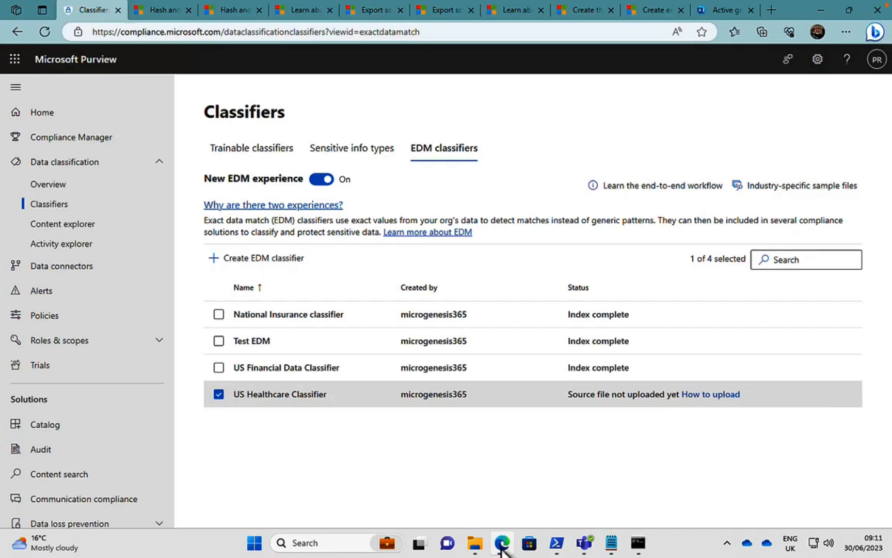
{"action": "left_click", "coordinate": [218, 394]}
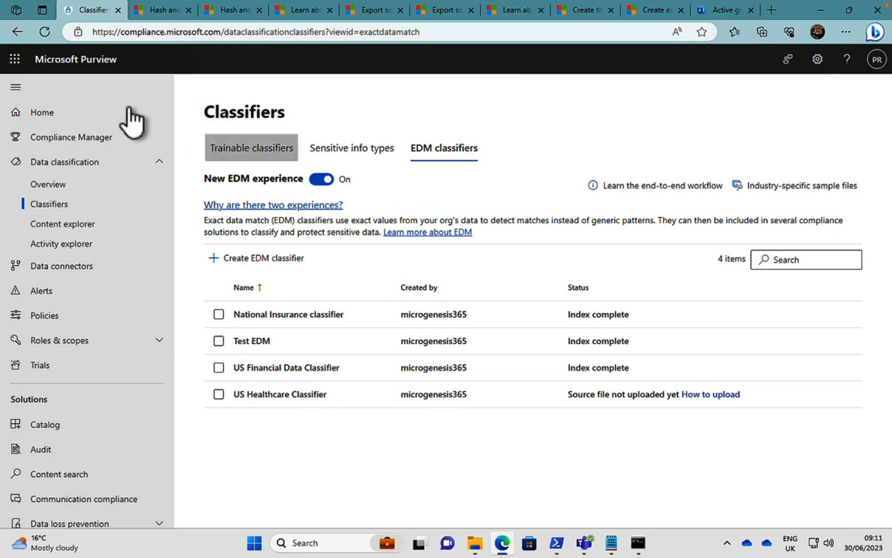
{"action": "left_click", "coordinate": [45, 32]}
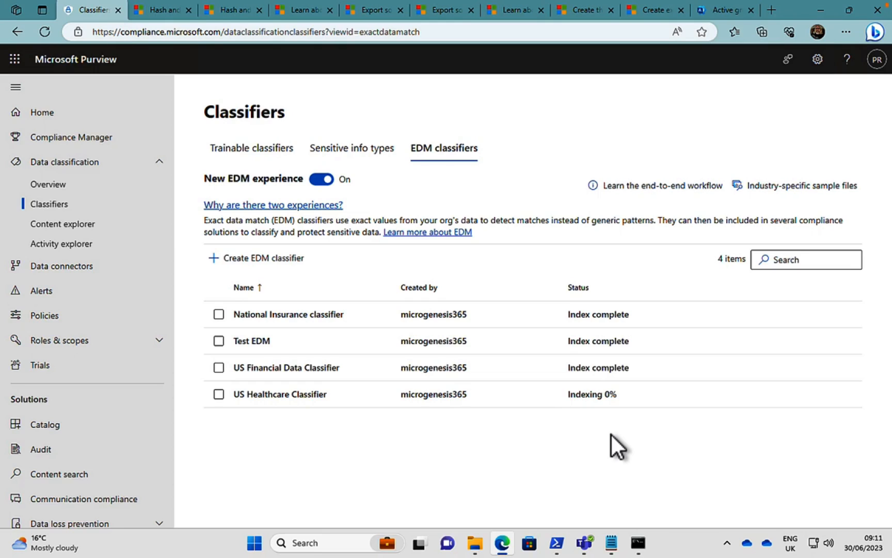
{"action": "left_click", "coordinate": [637, 546]}
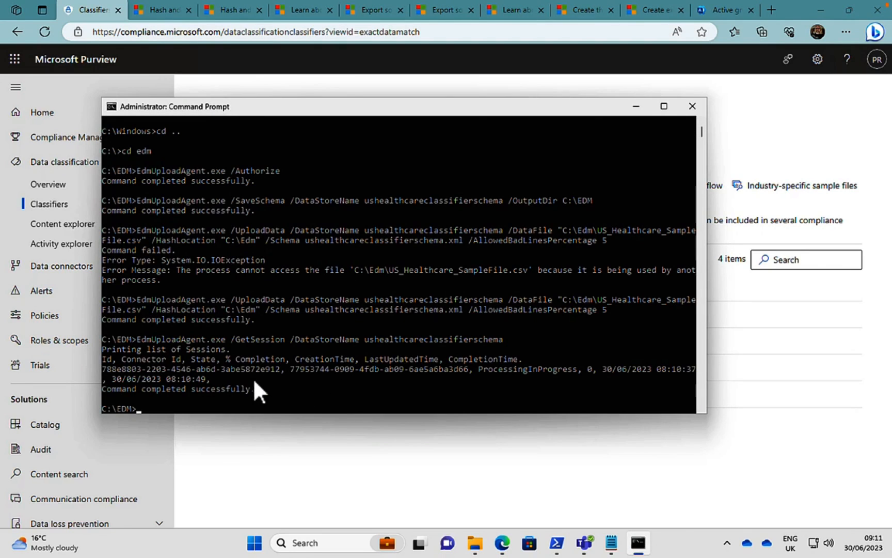
{"action": "left_click", "coordinate": [635, 105]}
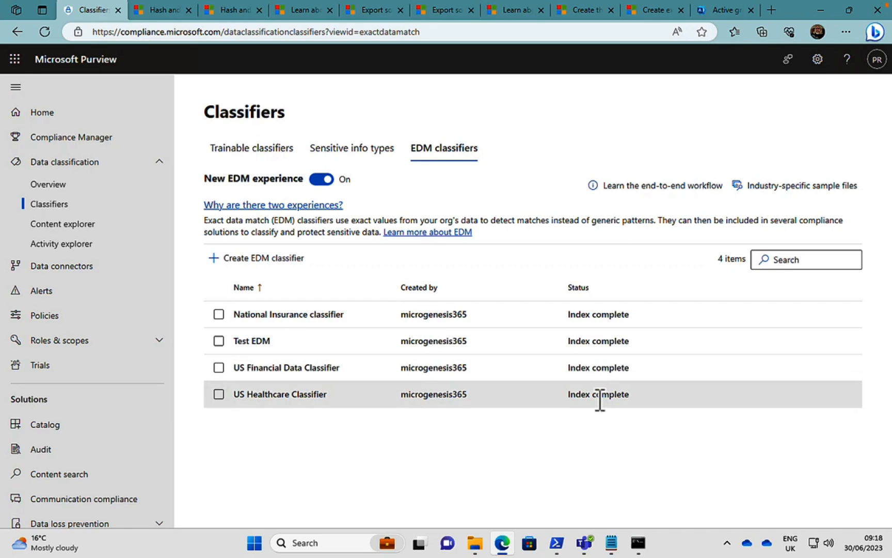
{"action": "left_click", "coordinate": [300, 396]}
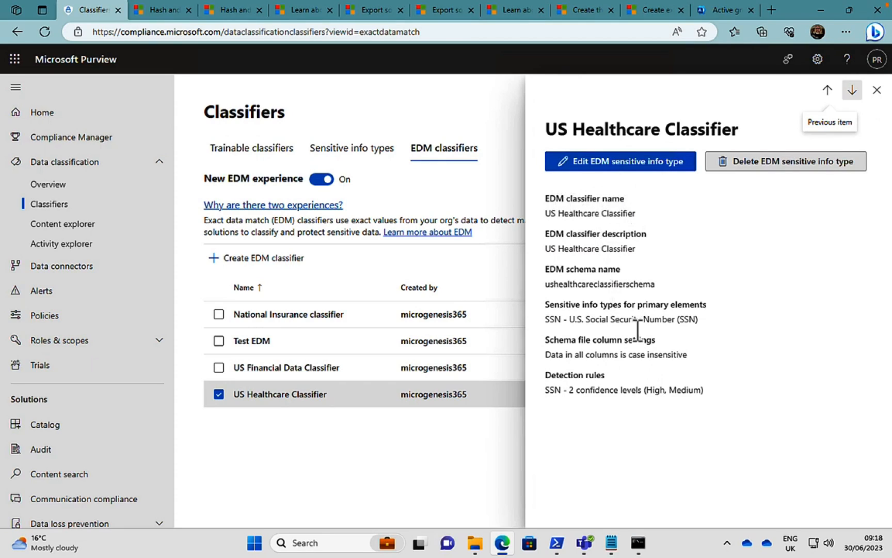
{"action": "left_click", "coordinate": [877, 90]}
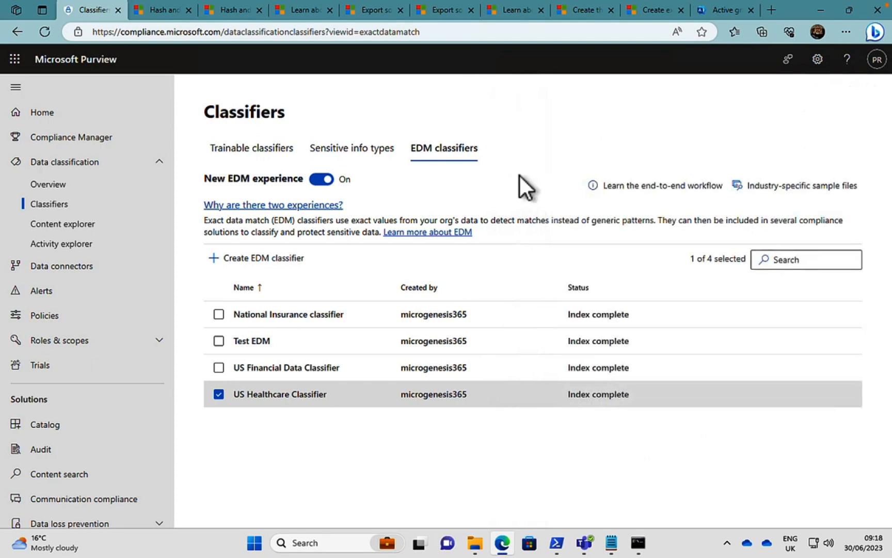
Sort the sensitive info types by publisher and open the details of the US Healthcare Classifier.
{"action": "left_click", "coordinate": [359, 153]}
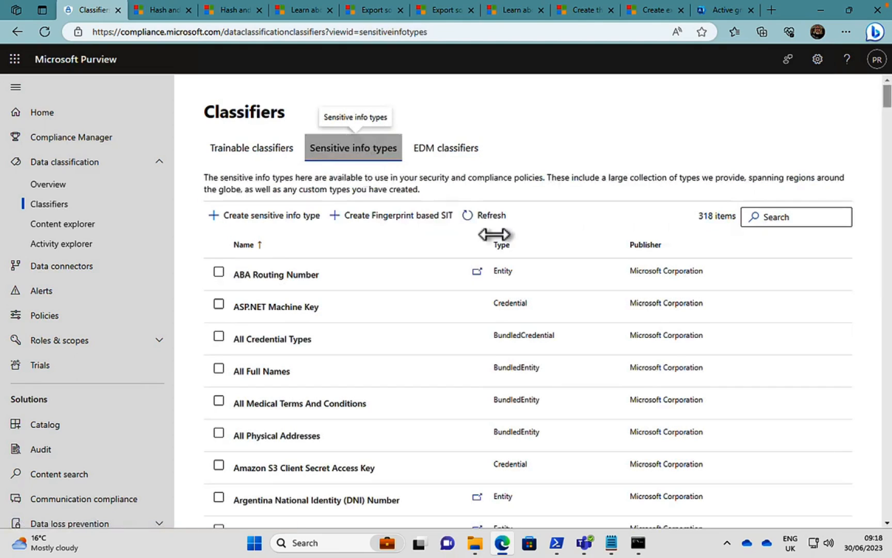
{"action": "left_click", "coordinate": [643, 246]}
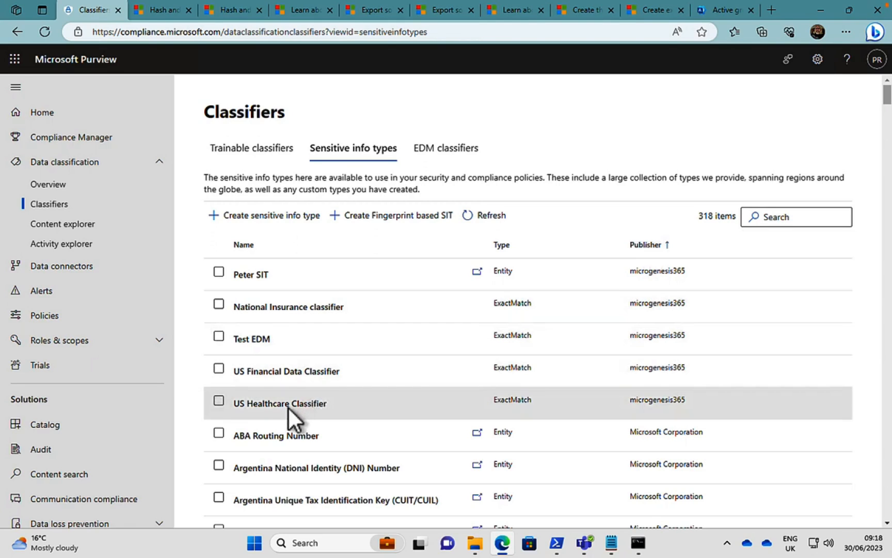
{"action": "left_click", "coordinate": [288, 406]}
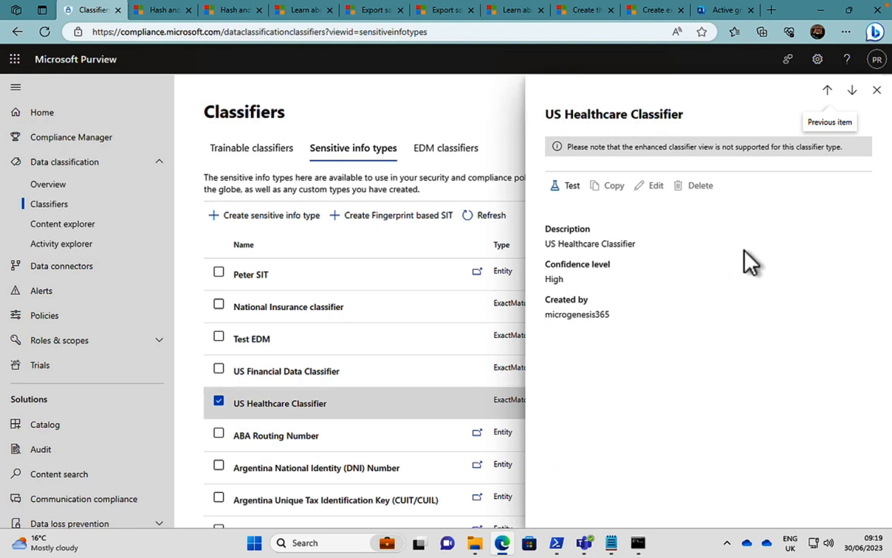
Test the US Healthcare Classifier with the file US_Healthcare_SampleFile.csv from the C:\EDM folder.
{"action": "left_click", "coordinate": [565, 186]}
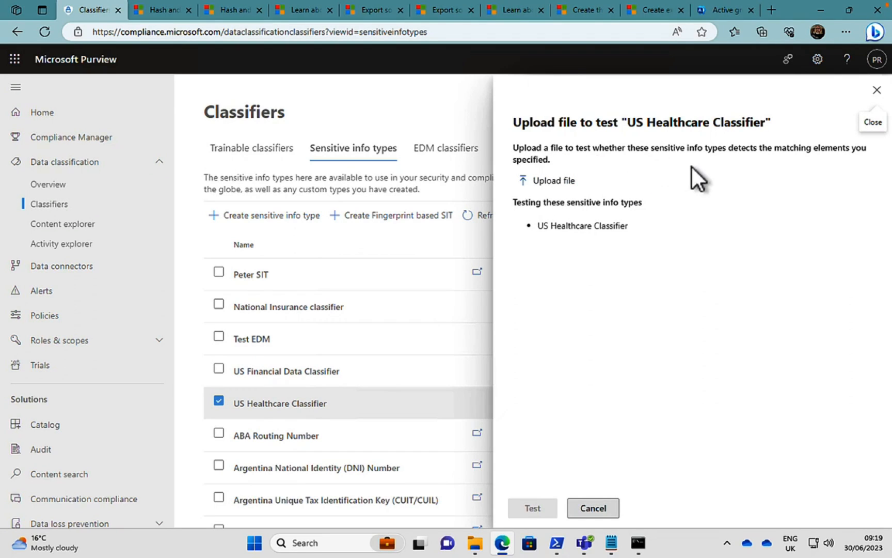
{"action": "left_click", "coordinate": [562, 183]}
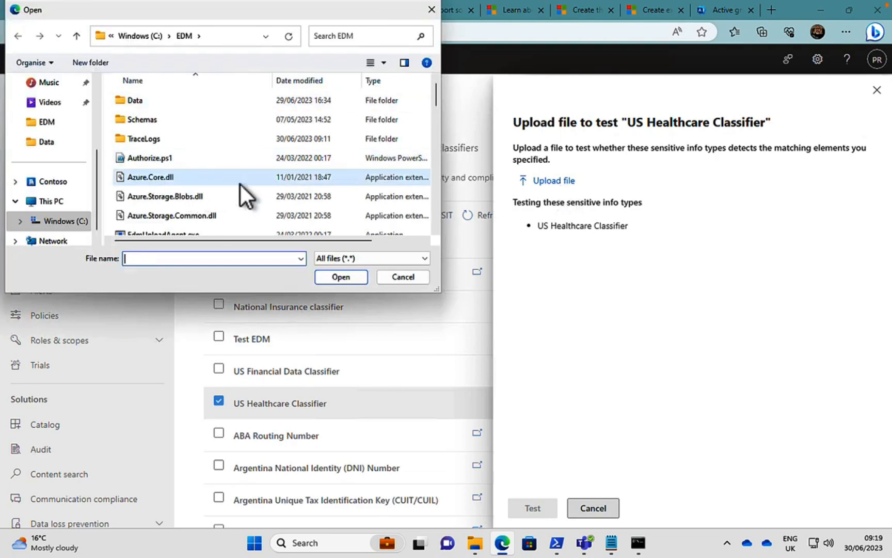
{"action": "scroll", "coordinate": [240, 184], "scroll_direction": "down", "scroll_amount": 10}
{"action": "scroll", "coordinate": [239, 184], "scroll_direction": "down", "scroll_amount": 1}
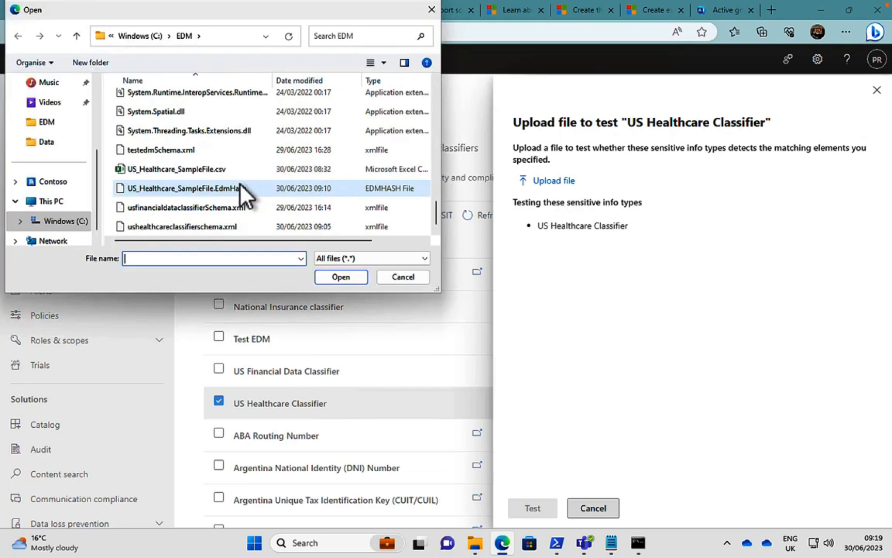
{"action": "left_click", "coordinate": [165, 168]}
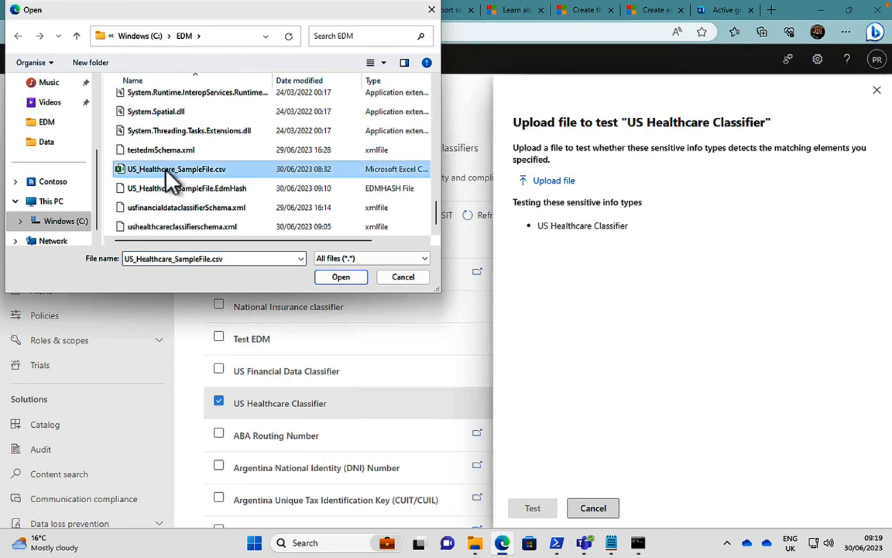
{"action": "left_click", "coordinate": [338, 276]}
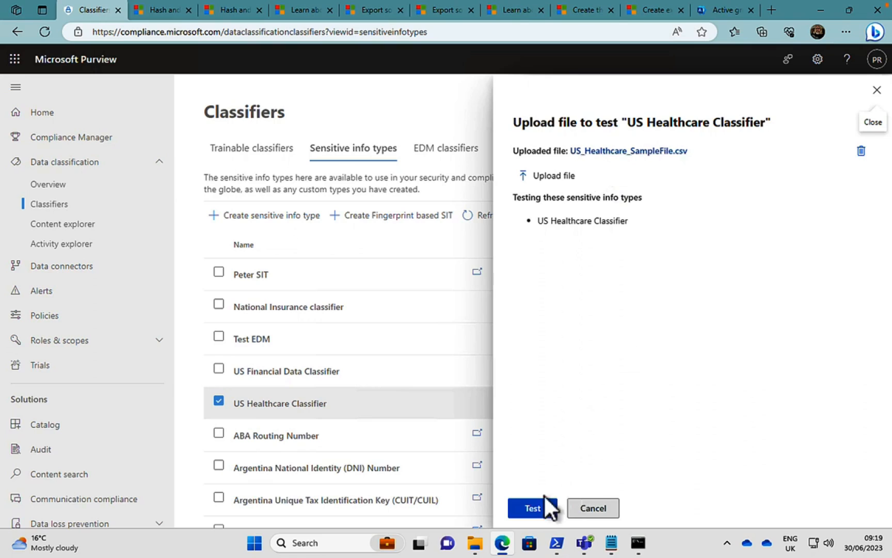
{"action": "left_click", "coordinate": [532, 508]}
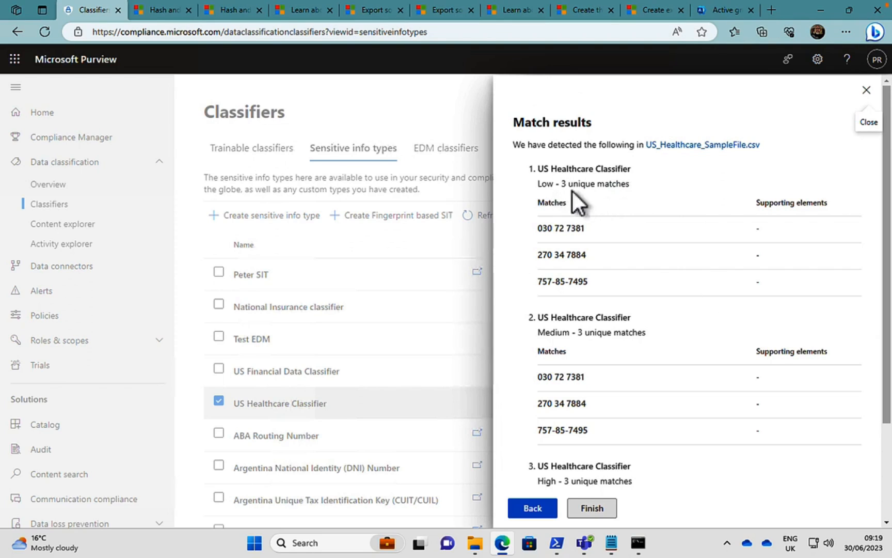
Review the test's match results at each confidence level, and close the results and the US Healthcare Classifier details.
{"action": "scroll", "coordinate": [614, 263], "scroll_direction": "down", "scroll_amount": 2}
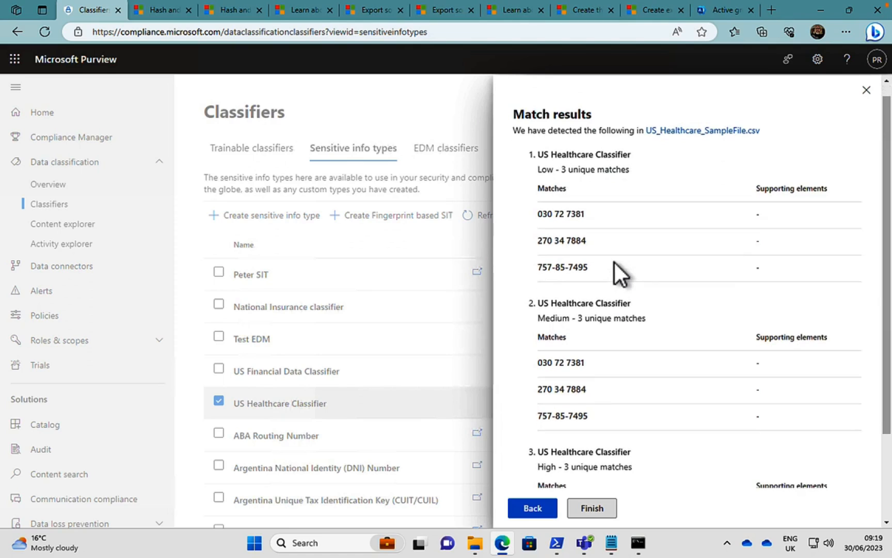
{"action": "scroll", "coordinate": [613, 262], "scroll_direction": "down", "scroll_amount": 2}
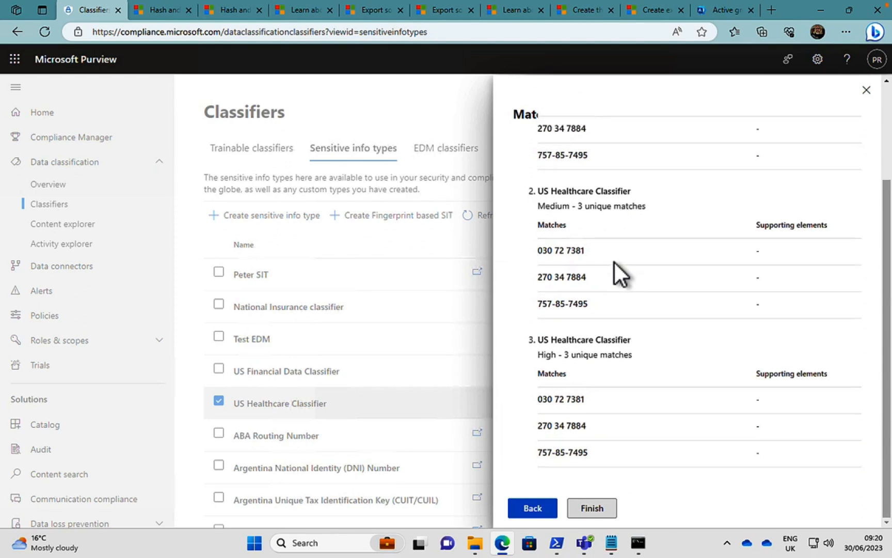
{"action": "scroll", "coordinate": [614, 262], "scroll_direction": "up", "scroll_amount": 4}
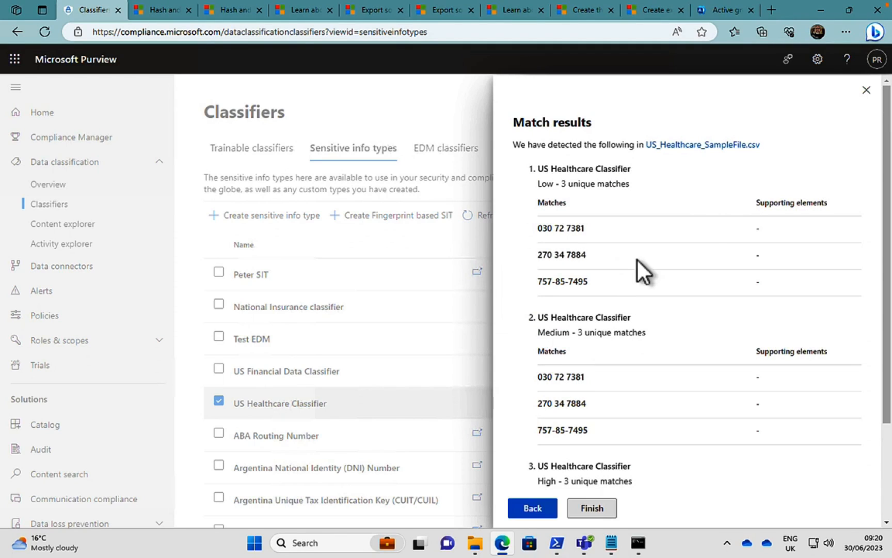
{"action": "left_click", "coordinate": [865, 91]}
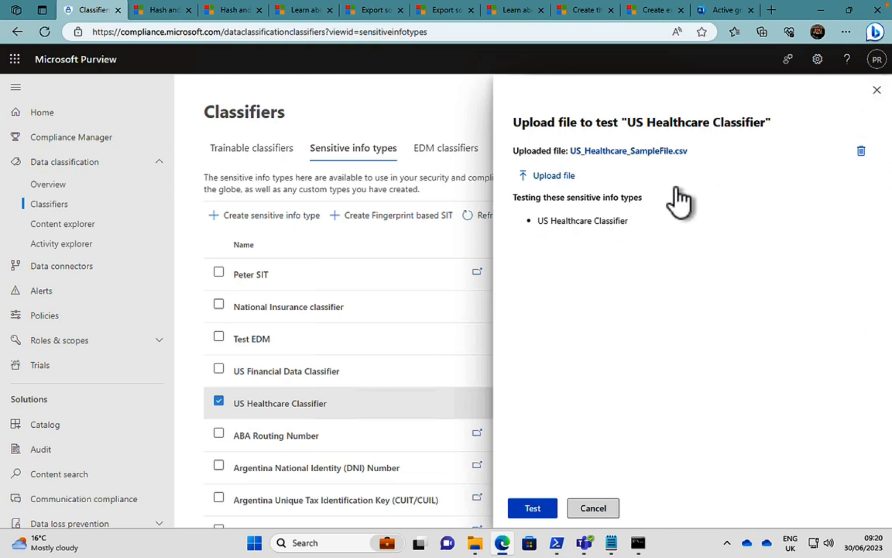
{"action": "left_click", "coordinate": [876, 90]}
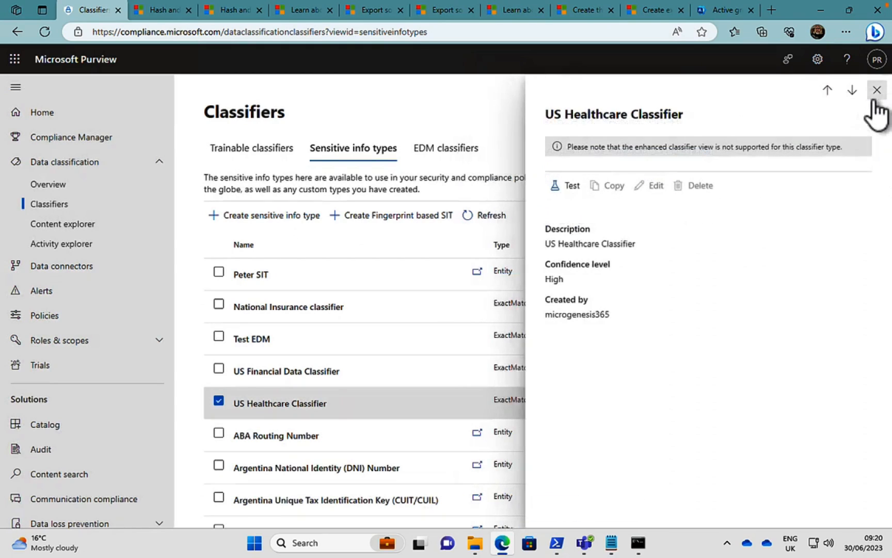
{"action": "left_click", "coordinate": [877, 90]}
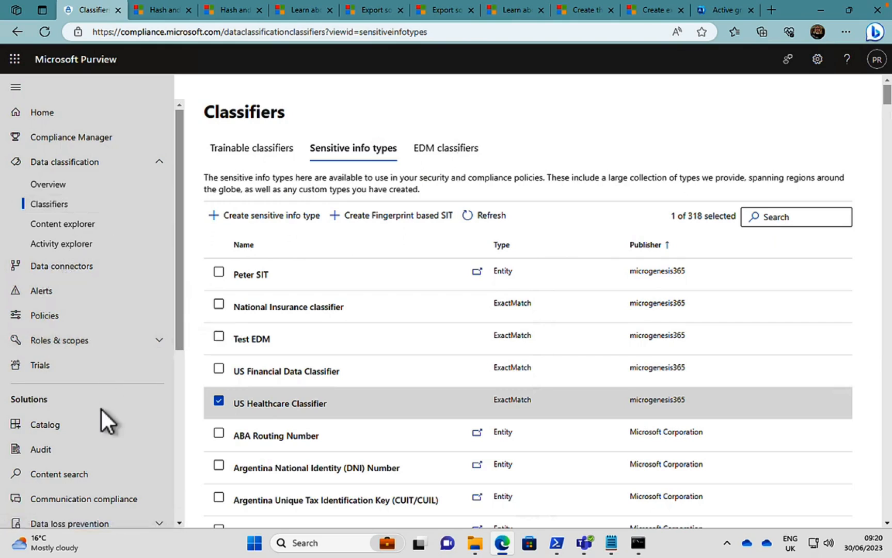
Start a new data loss prevention policy based on the Custom policy template from the Custom category.
{"action": "scroll", "coordinate": [100, 406], "scroll_direction": "down", "scroll_amount": 6}
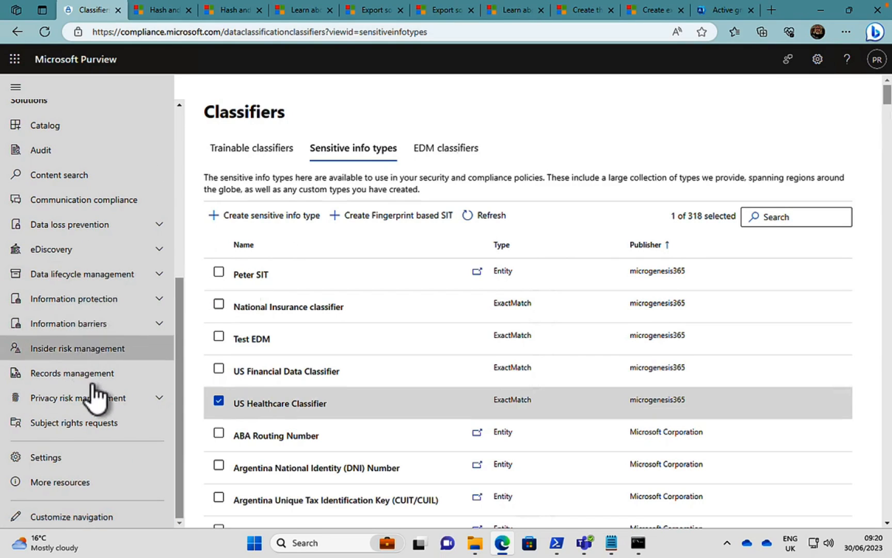
{"action": "left_click", "coordinate": [155, 225]}
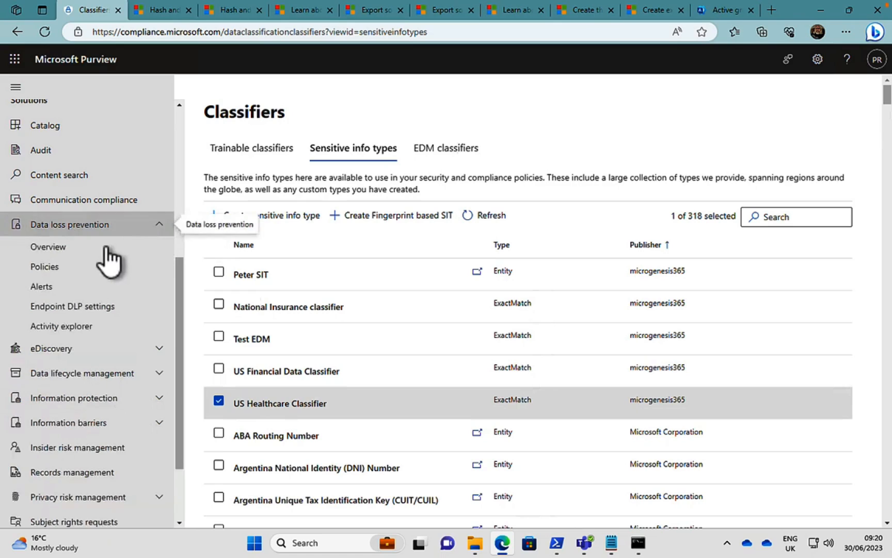
{"action": "left_click", "coordinate": [75, 274]}
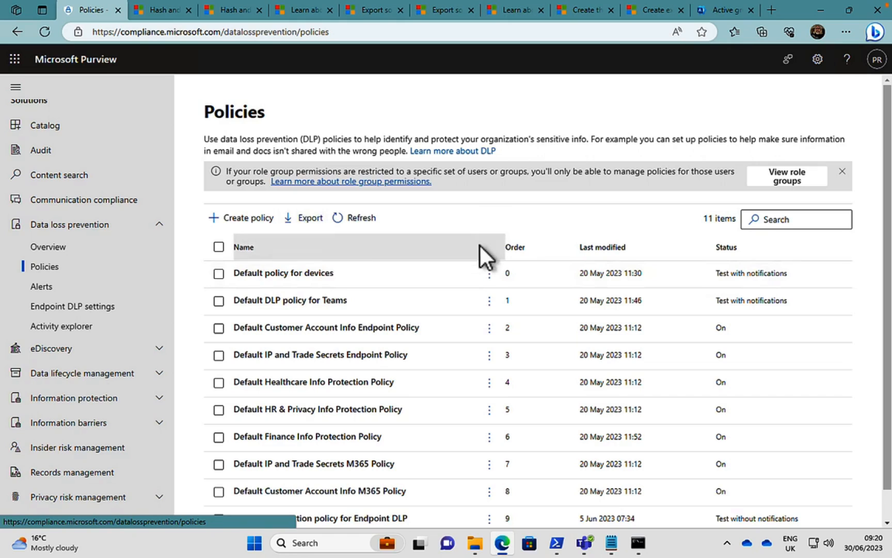
{"action": "left_click", "coordinate": [240, 218]}
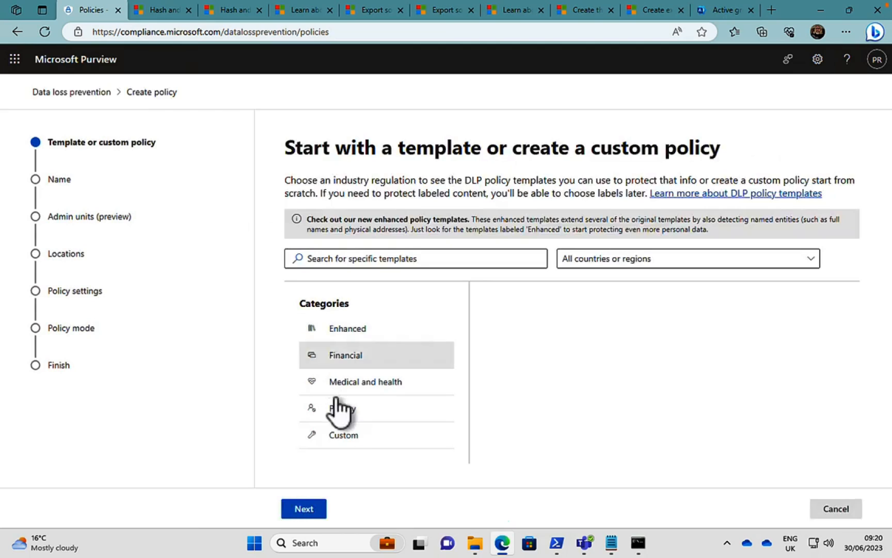
{"action": "left_click", "coordinate": [346, 435]}
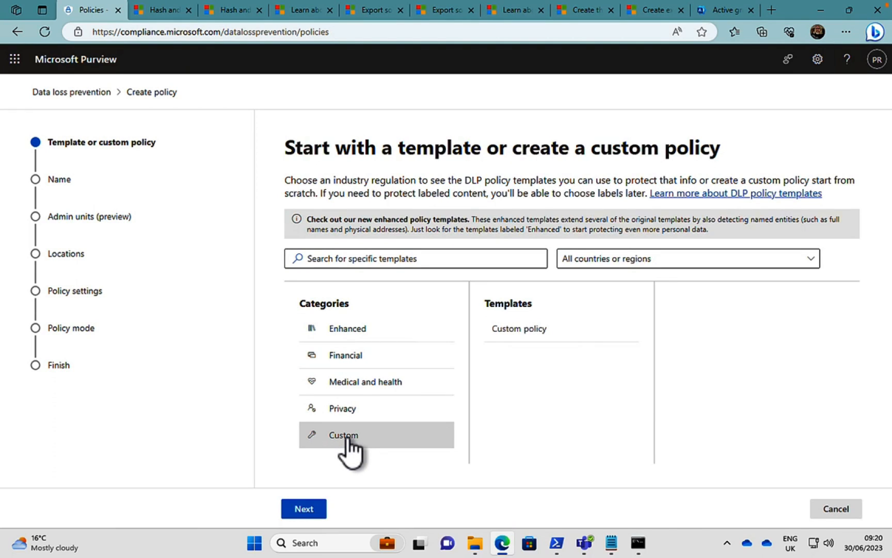
{"action": "left_click", "coordinate": [512, 334]}
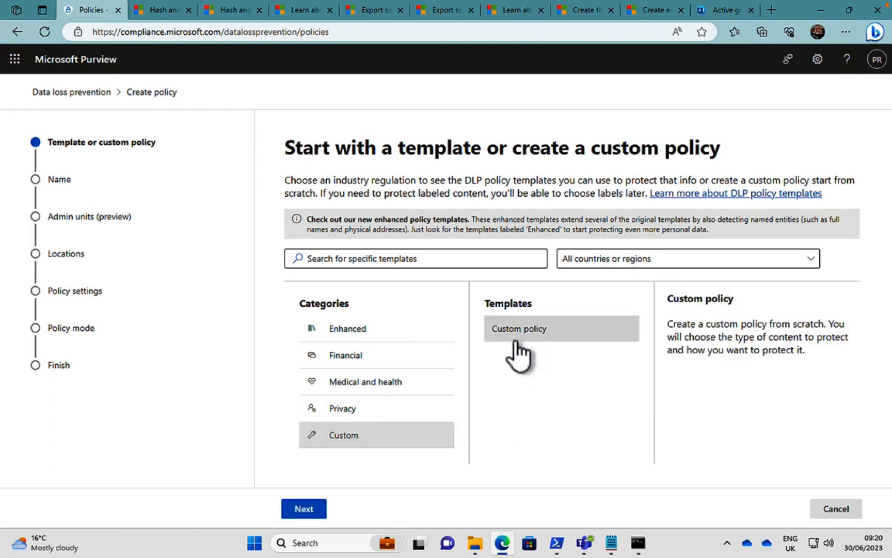
{"action": "left_click", "coordinate": [309, 510]}
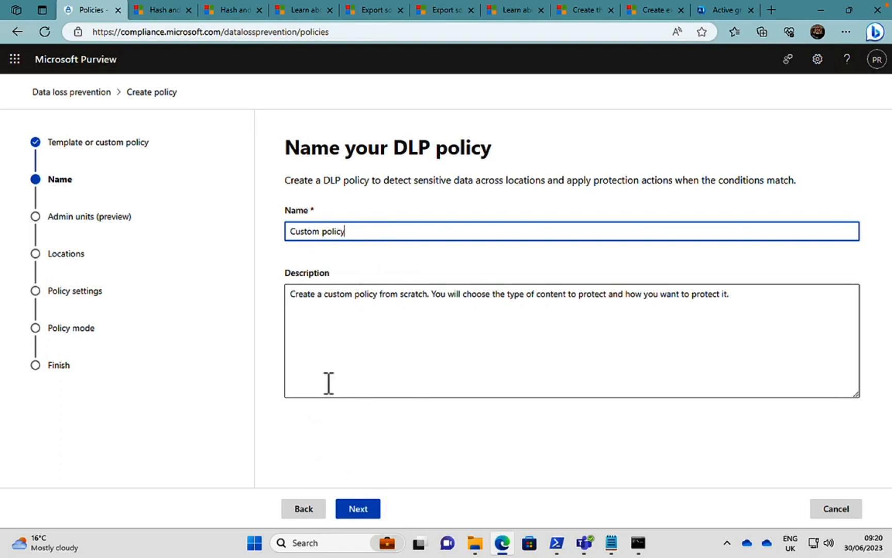
Accept the default policy name and full-directory scope, and turn off the Devices, Microsoft Defender for Cloud Apps and On-premises repositories locations.
{"action": "left_click", "coordinate": [365, 508]}
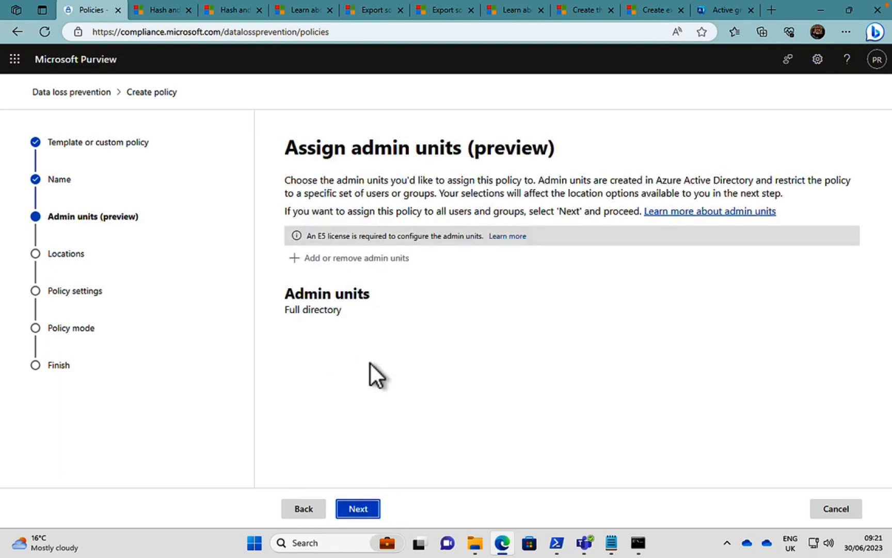
{"action": "left_click", "coordinate": [363, 510]}
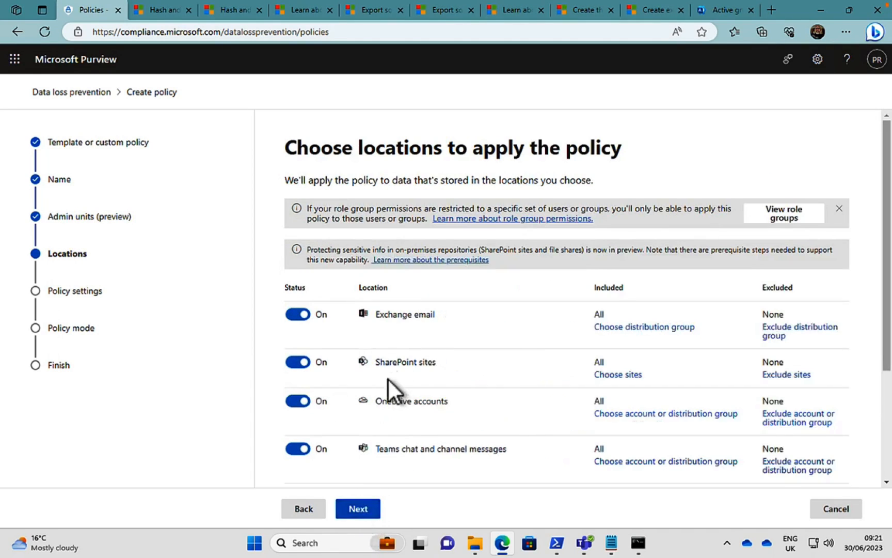
{"action": "scroll", "coordinate": [412, 389], "scroll_direction": "down", "scroll_amount": 2}
{"action": "scroll", "coordinate": [412, 389], "scroll_direction": "down", "scroll_amount": 1}
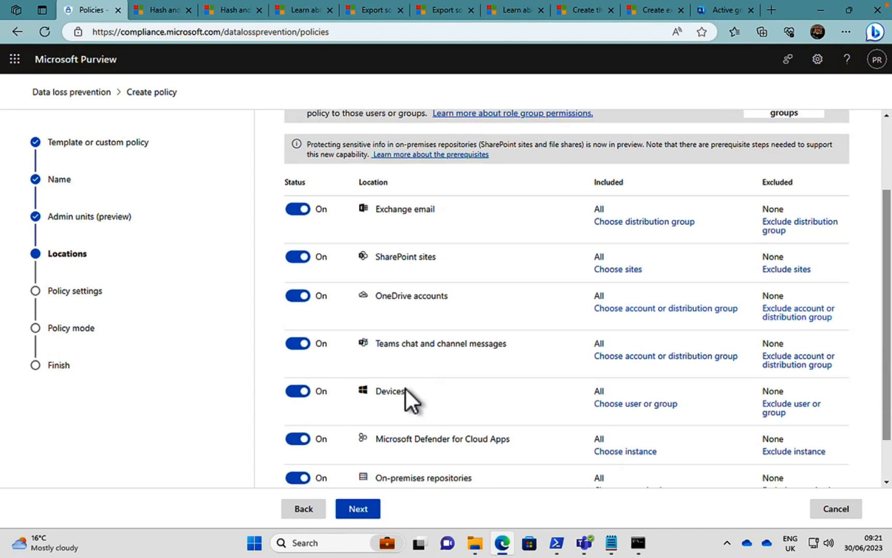
{"action": "left_click", "coordinate": [298, 391]}
{"action": "left_click", "coordinate": [298, 430]}
{"action": "left_click", "coordinate": [298, 468]}
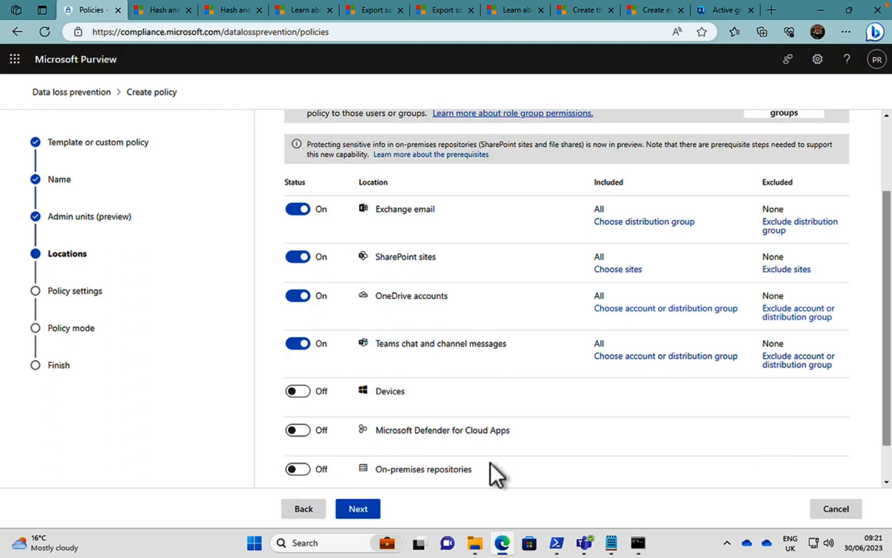
{"action": "left_click", "coordinate": [370, 511]}
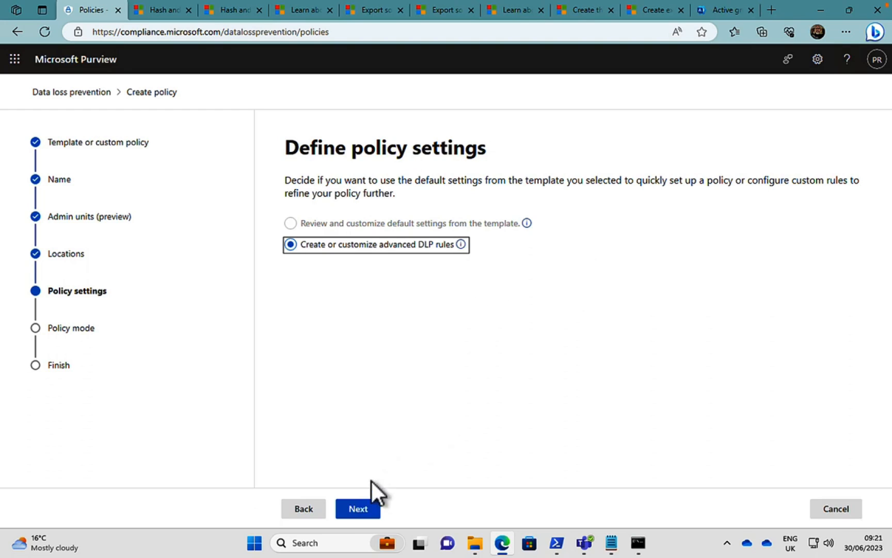
Choose to customize advanced DLP rules and create a new rule named US Healthcare Classifier.
{"action": "left_click", "coordinate": [363, 509]}
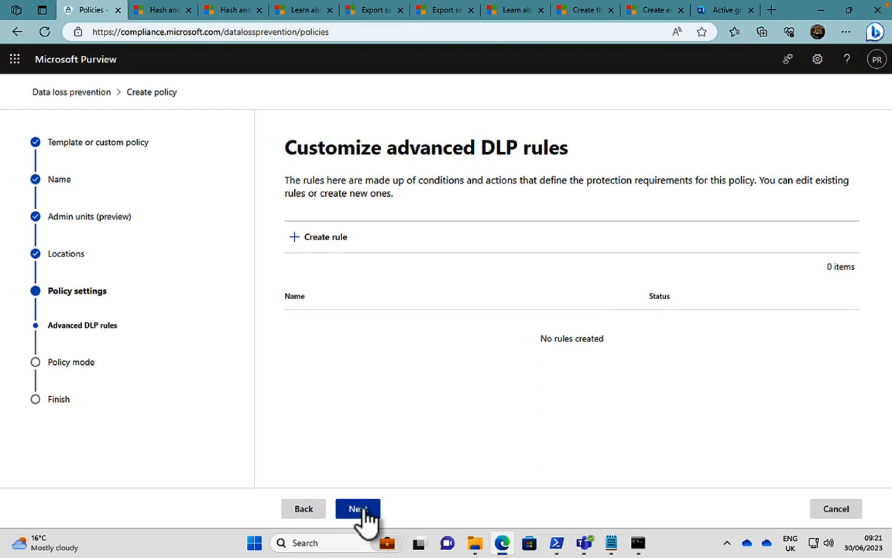
{"action": "left_click", "coordinate": [328, 239]}
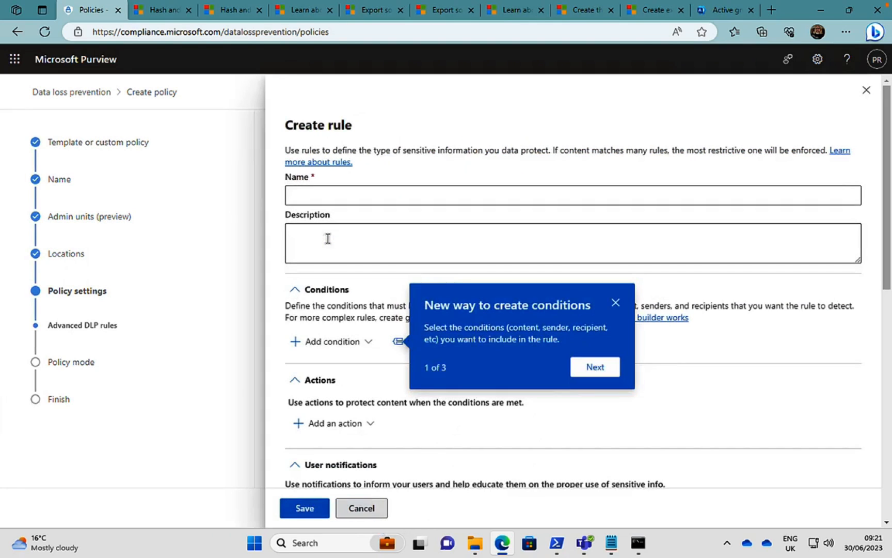
{"action": "left_click", "coordinate": [341, 195]}
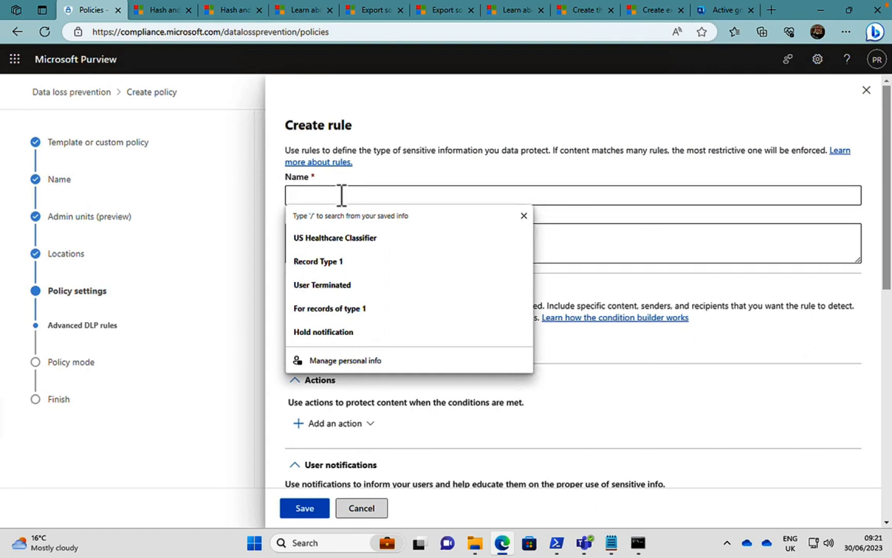
{"action": "left_click", "coordinate": [333, 237]}
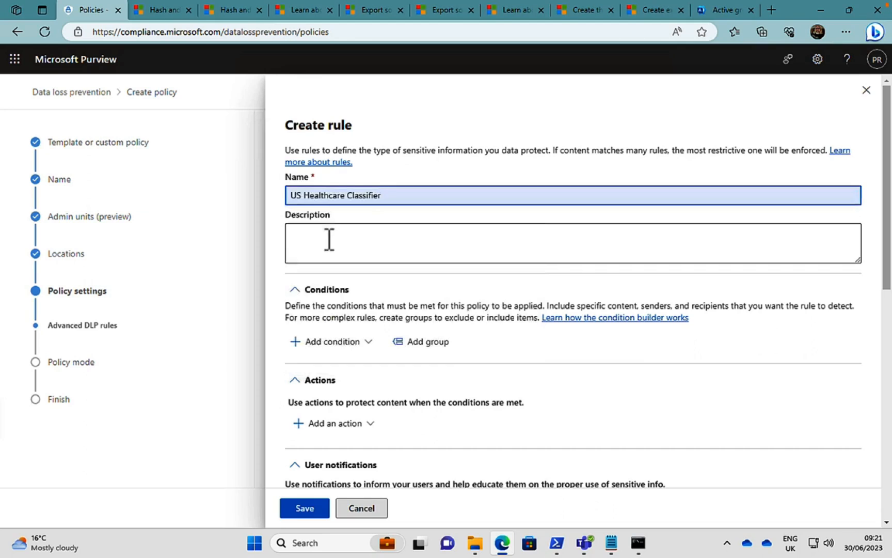
Add a Content contains condition to the rule with the sensitive info type US Healthcare Classifier.
{"action": "left_click", "coordinate": [351, 342]}
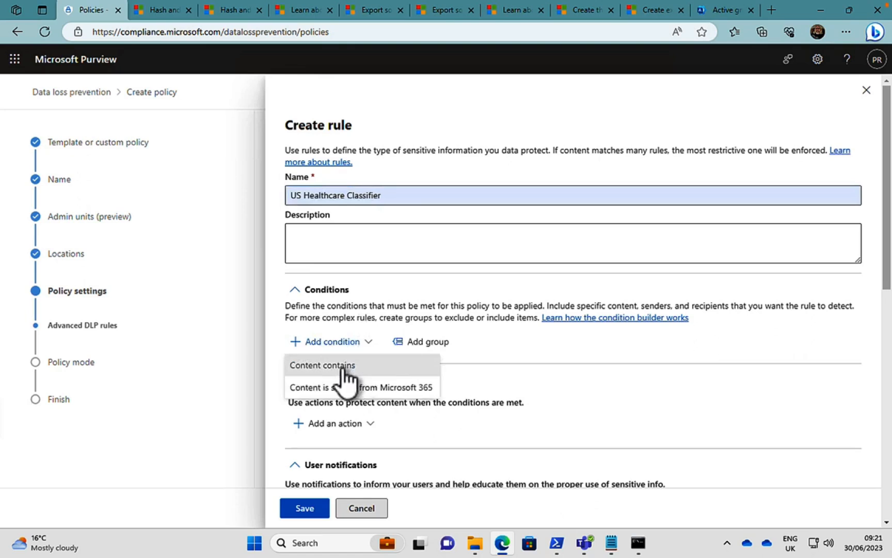
{"action": "left_click", "coordinate": [342, 366]}
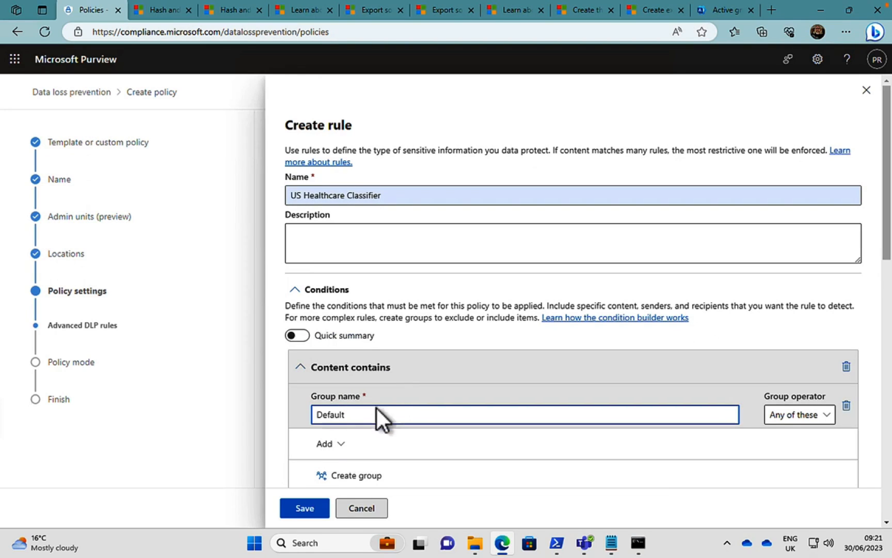
{"action": "left_click", "coordinate": [342, 445]}
{"action": "scroll", "coordinate": [408, 445], "scroll_direction": "down", "scroll_amount": 2}
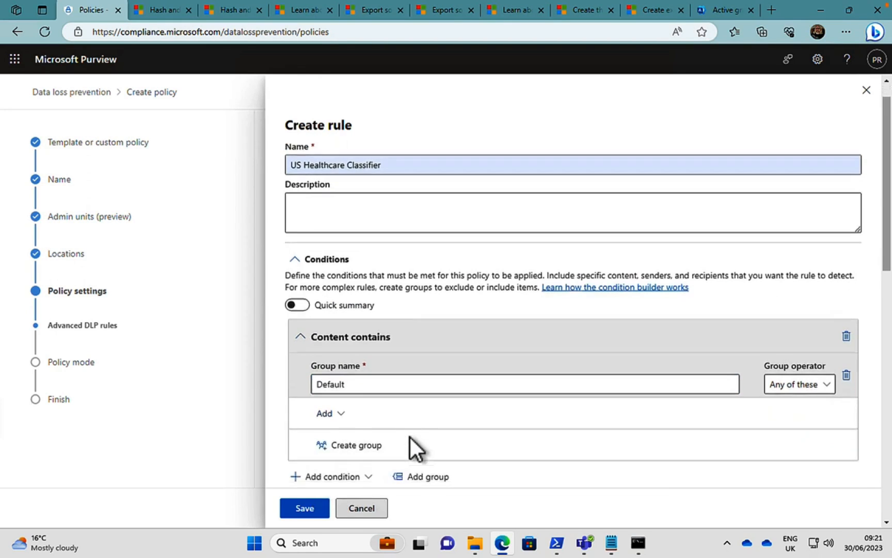
{"action": "left_click", "coordinate": [348, 388]}
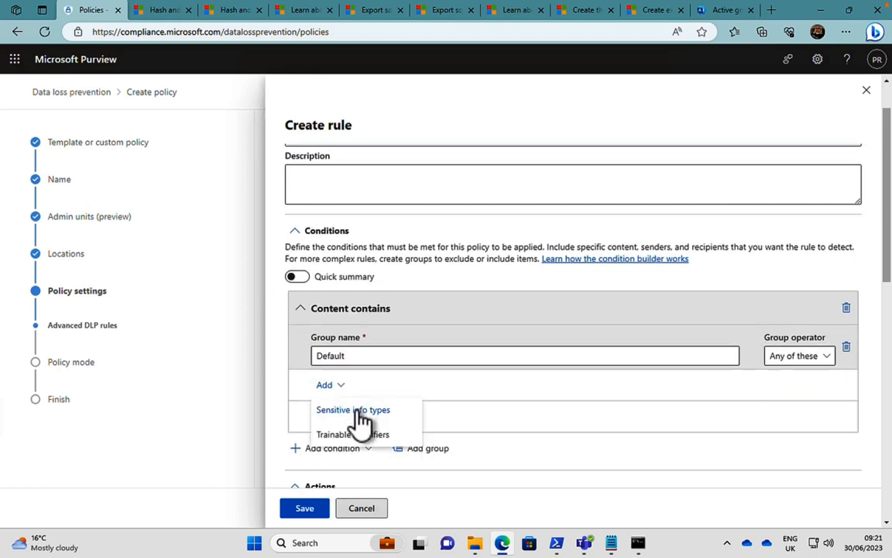
{"action": "left_click", "coordinate": [356, 410]}
{"action": "scroll", "coordinate": [657, 406], "scroll_direction": "down", "scroll_amount": 20}
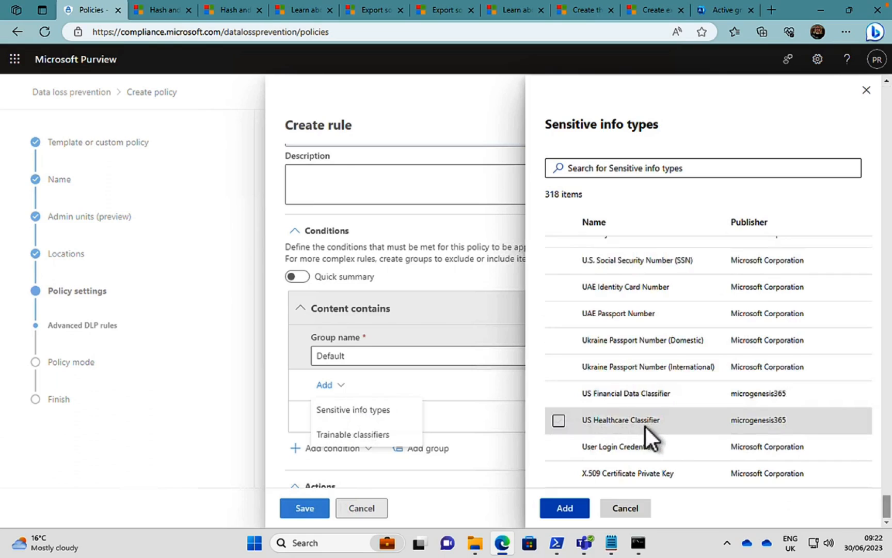
{"action": "left_click", "coordinate": [559, 420]}
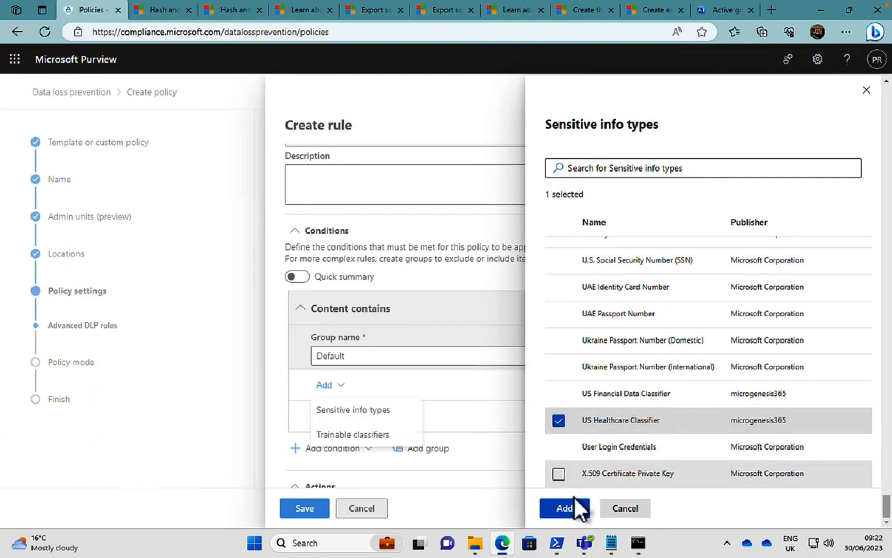
{"action": "left_click", "coordinate": [565, 507]}
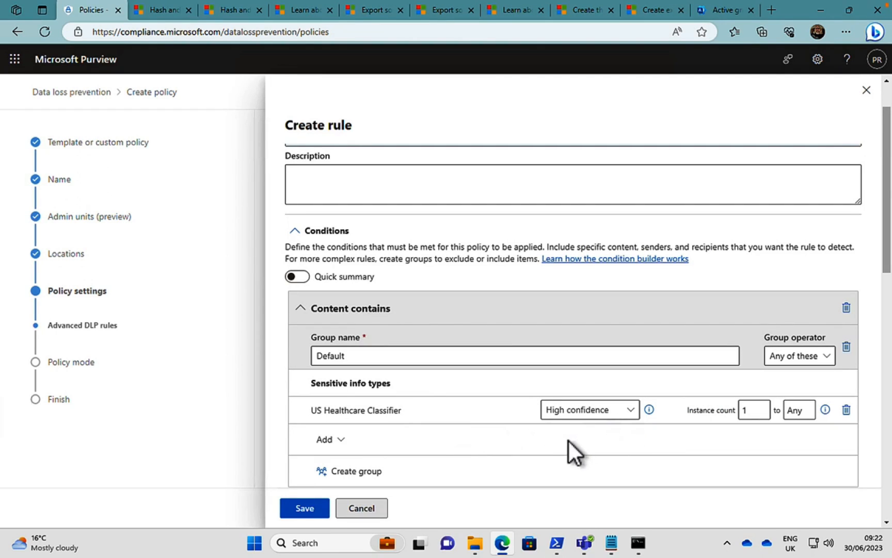
{"action": "scroll", "coordinate": [569, 440], "scroll_direction": "down", "scroll_amount": 2}
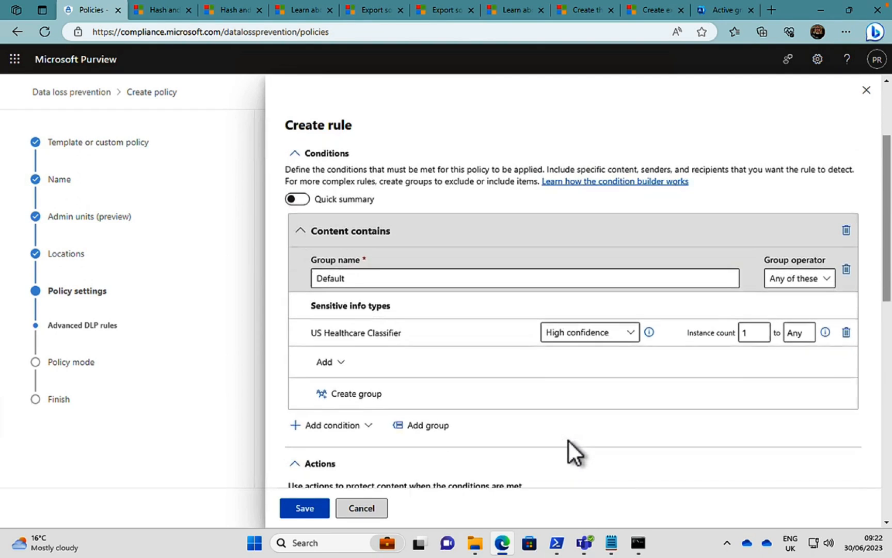